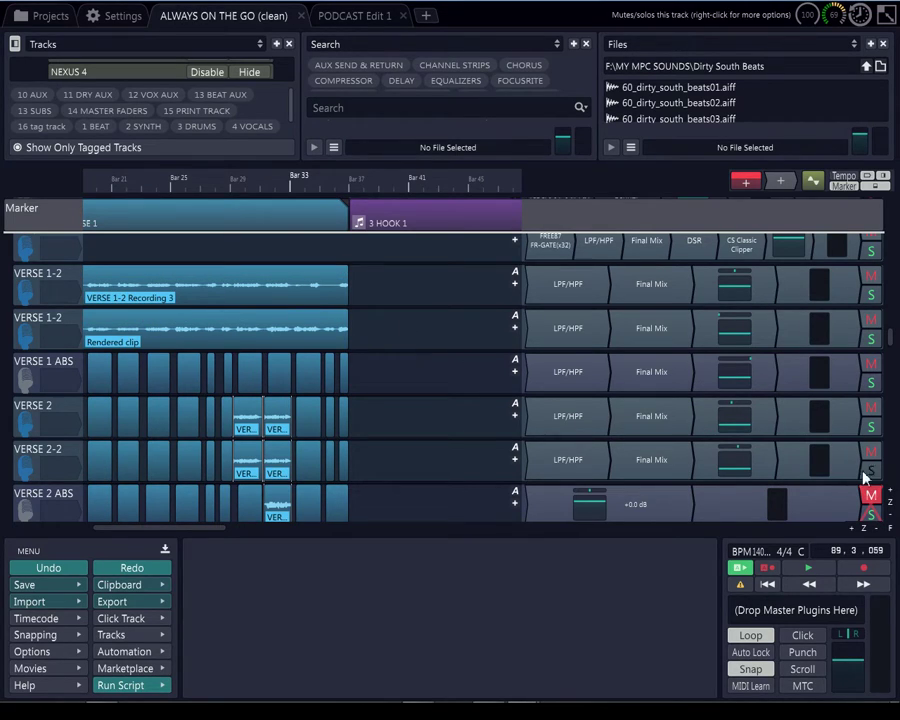
# Examine the two VERSE 1-2 tracks, their destinations, the vocals sub track, and the existing rendered clip
pyautogui.moveTo(191, 531); pyautogui.dragTo(52, 545)
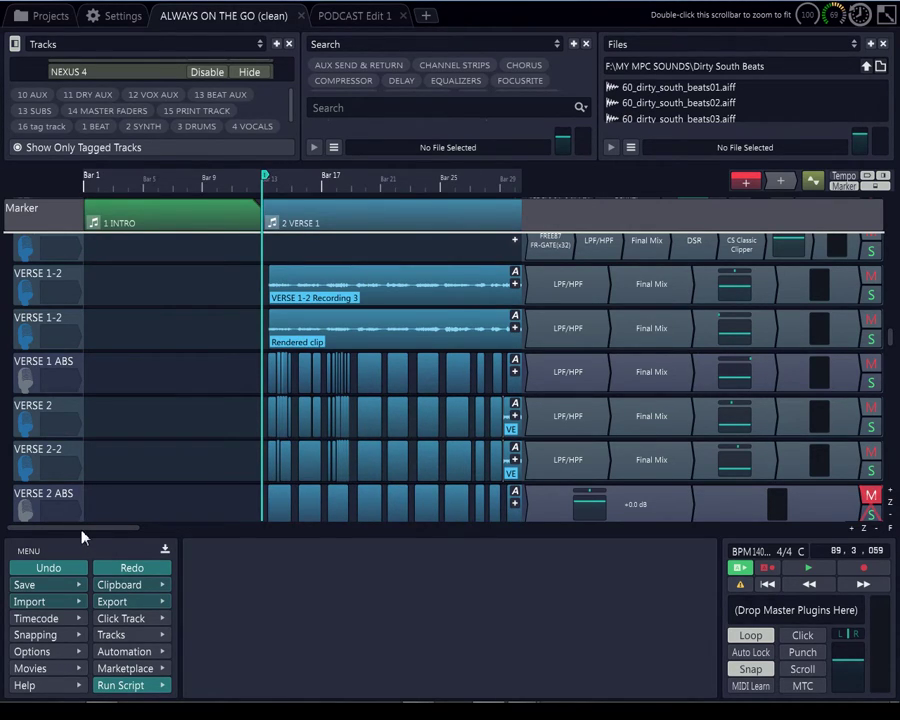
pyautogui.moveTo(84, 533); pyautogui.dragTo(92, 533)
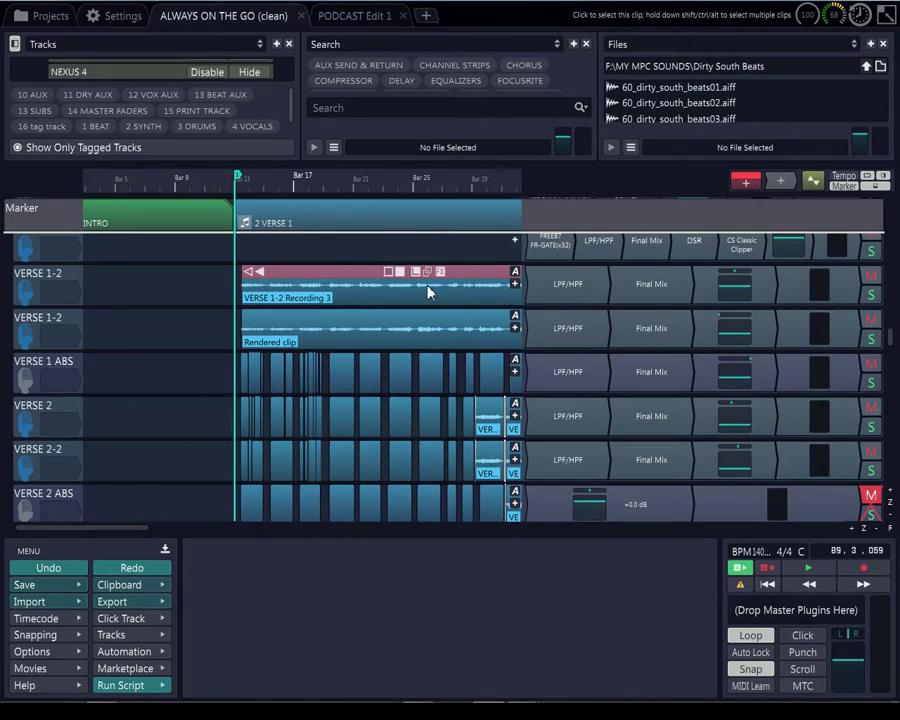
pyautogui.click(67, 281)
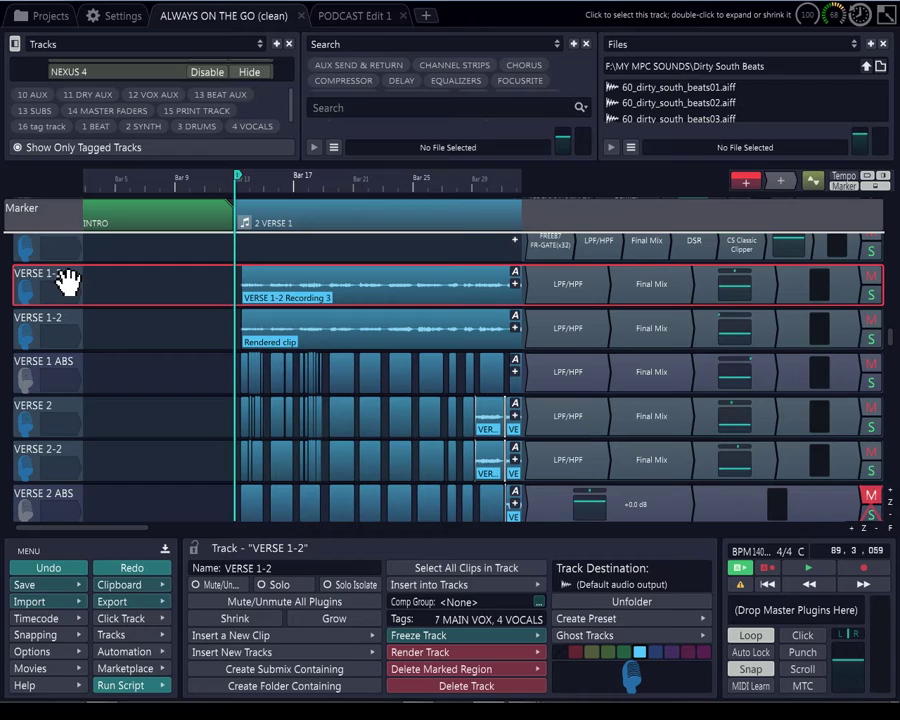
pyautogui.click(52, 322)
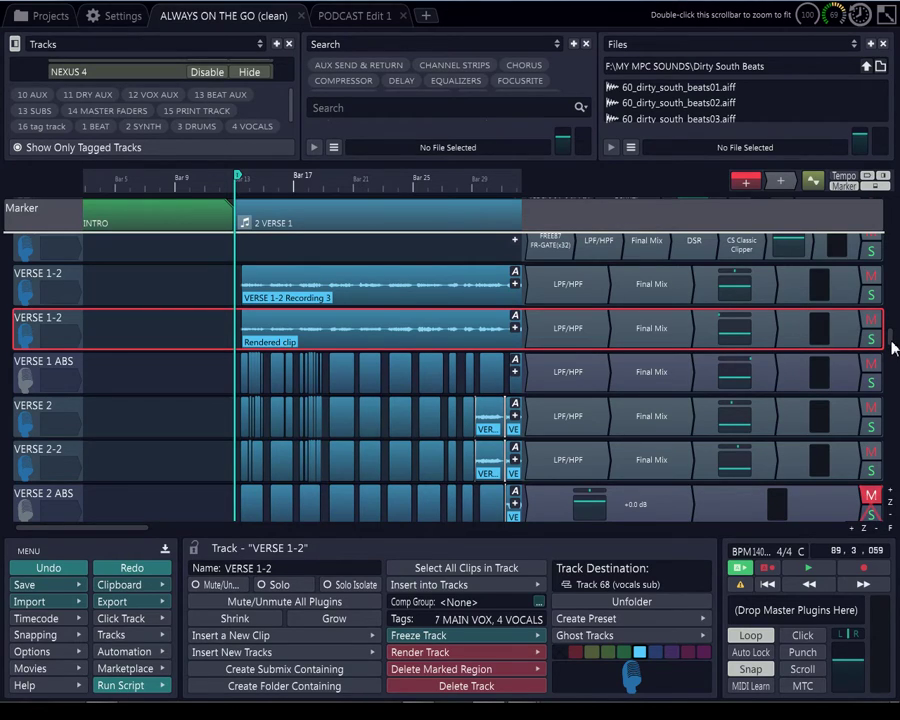
pyautogui.moveTo(892, 378); pyautogui.dragTo(873, 457)
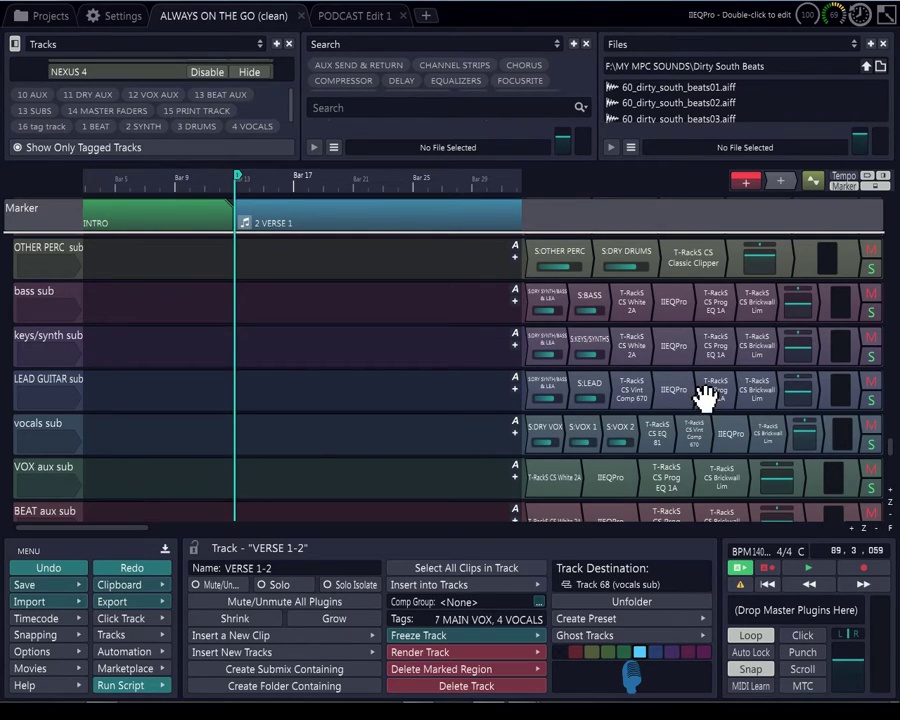
pyautogui.moveTo(893, 441); pyautogui.dragTo(893, 334)
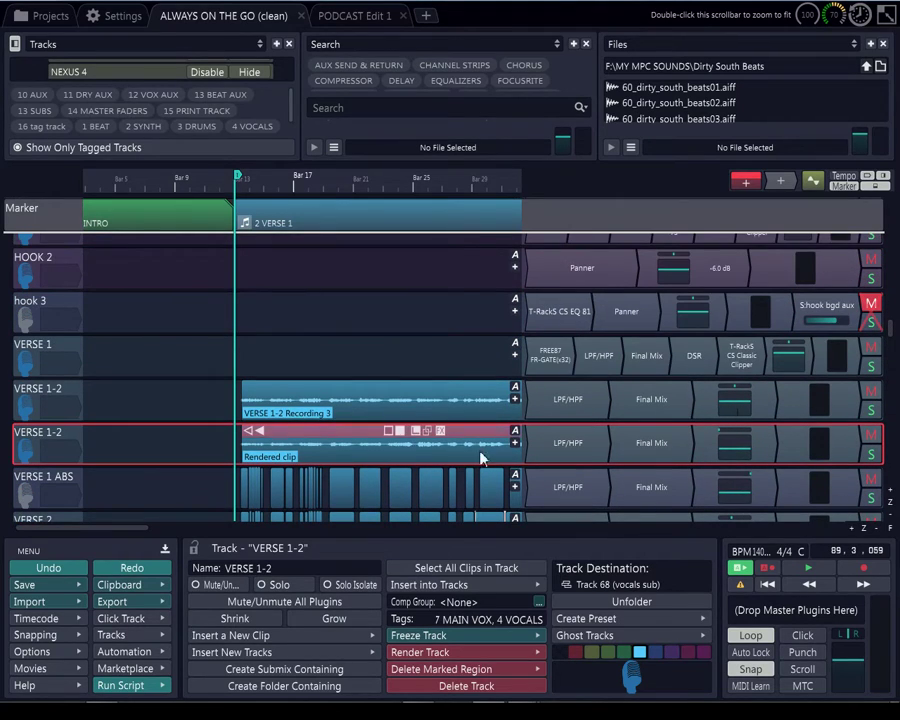
pyautogui.click(311, 441)
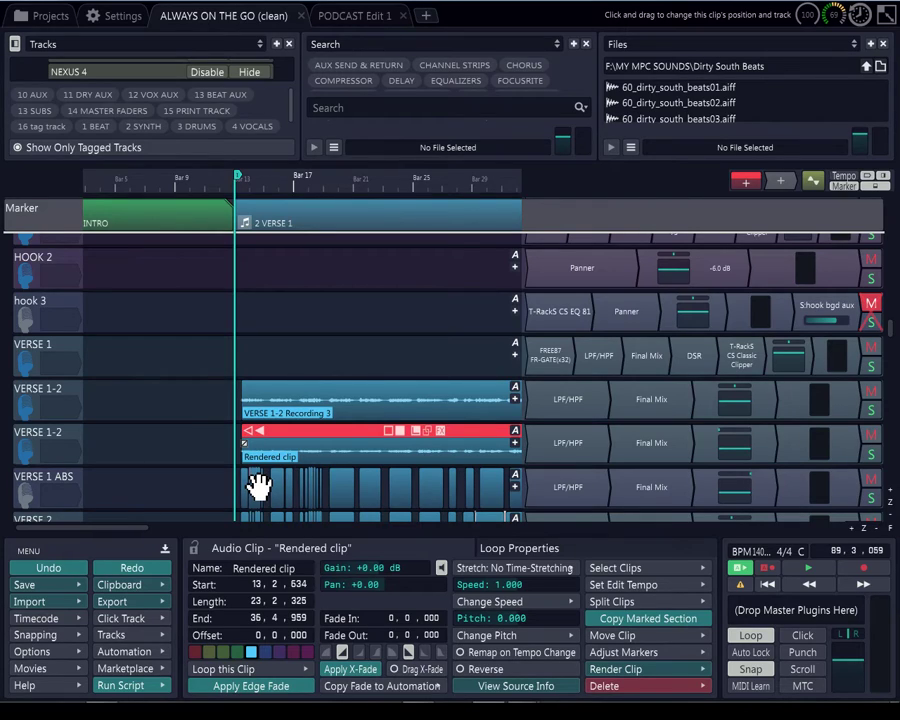
pyautogui.moveTo(355, 390)
pyautogui.scroll(-1, 333, 467)
pyautogui.scroll(3, 335, 466)
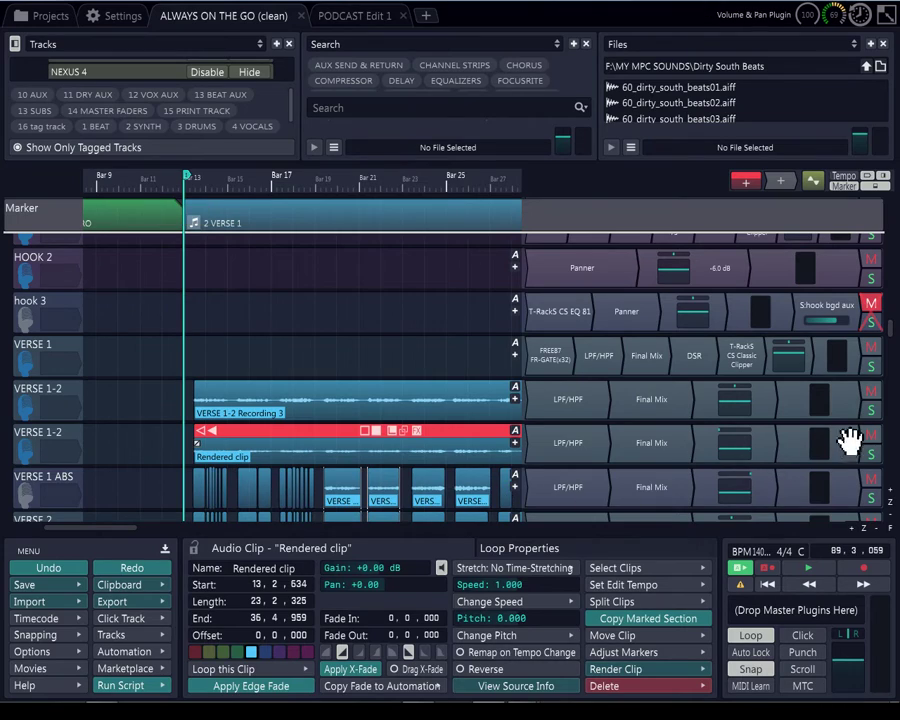
pyautogui.scroll(-4, 890, 336)
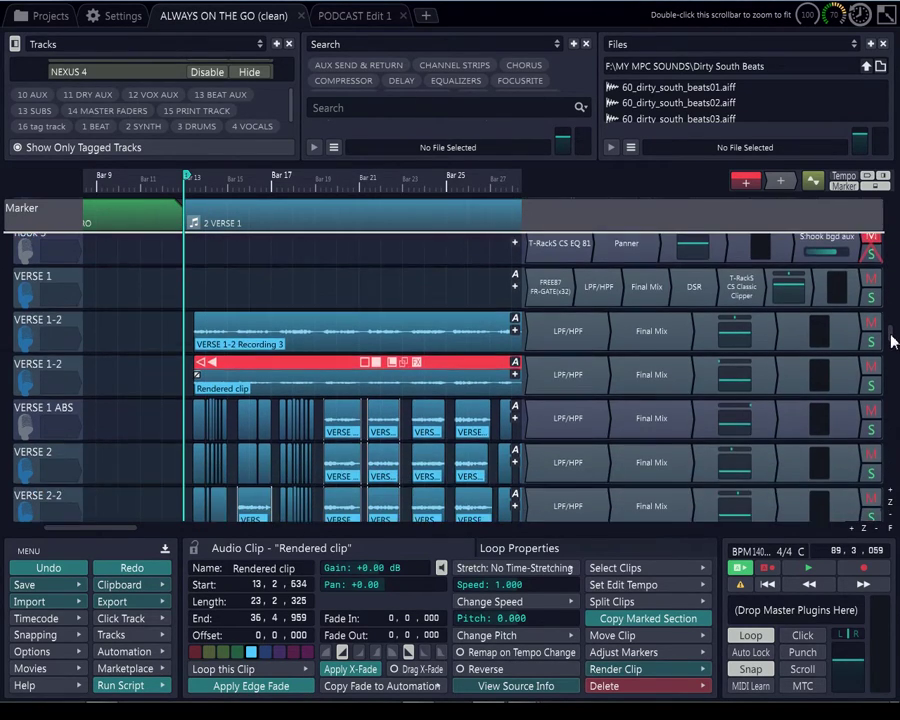
pyautogui.scroll(1, 890, 349)
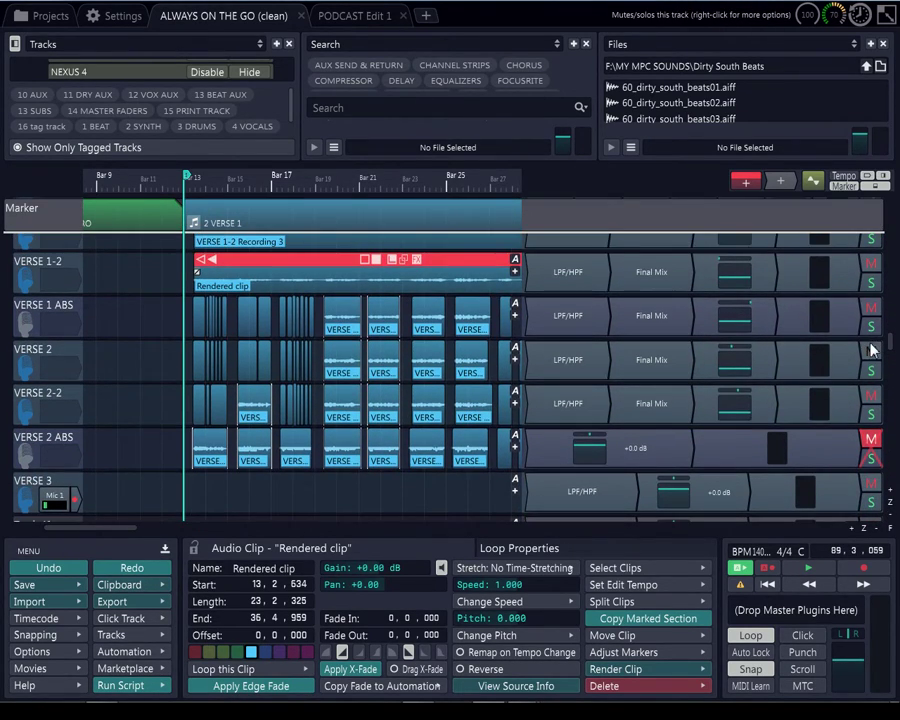
# Merge all the clips on the VERSE 1 ABS track, from the first to the last of verse 1
pyautogui.click(199, 310)
pyautogui.scroll(-3, 229, 311)
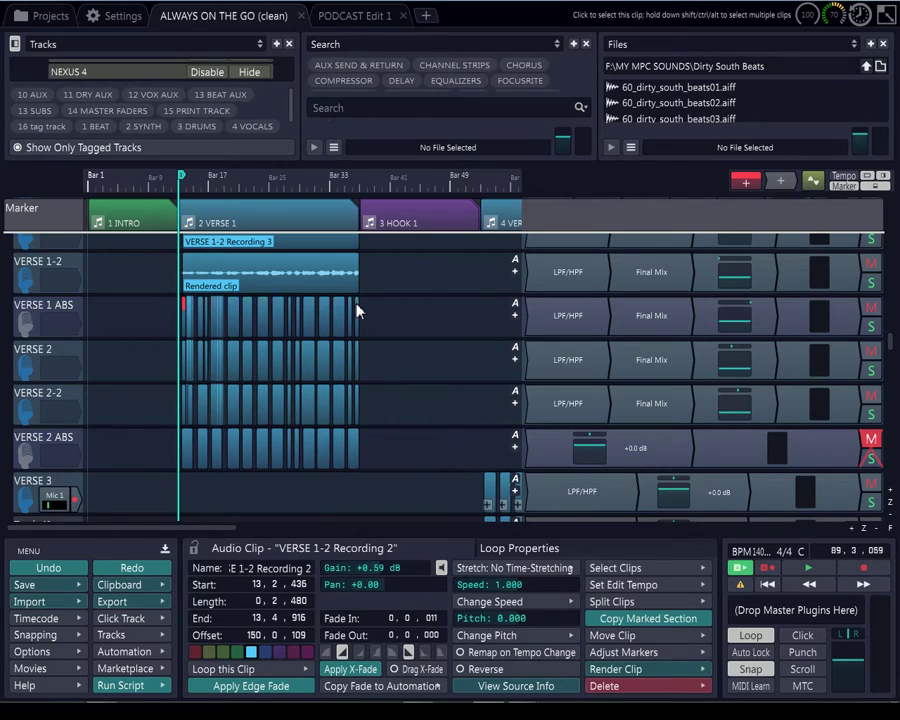
pyautogui.keyDown('shift'); pyautogui.click(358, 311); pyautogui.keyUp('shift')
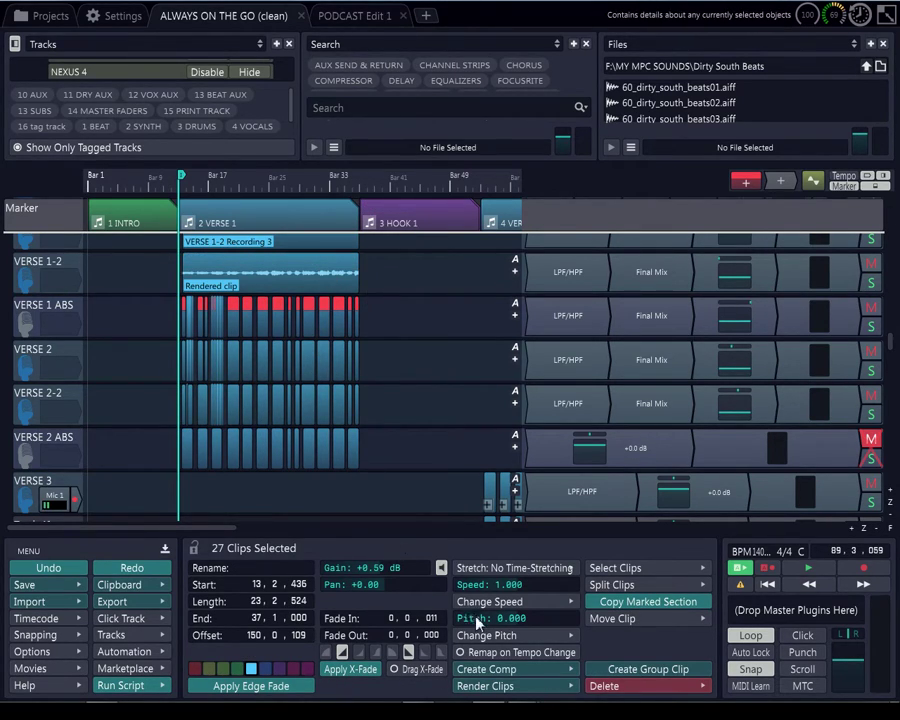
pyautogui.click(487, 686)
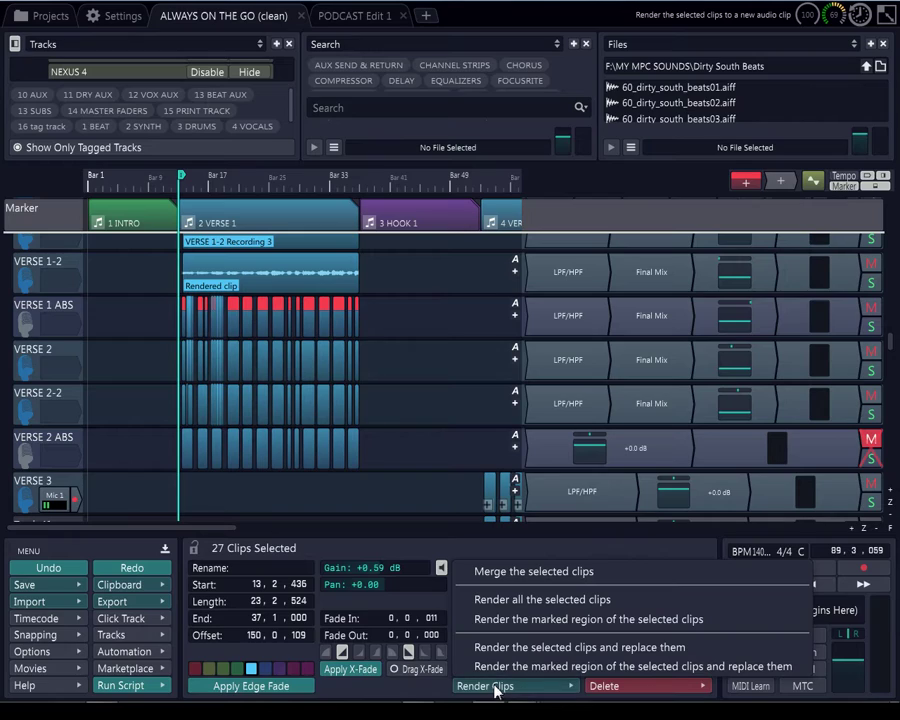
pyautogui.click(509, 572)
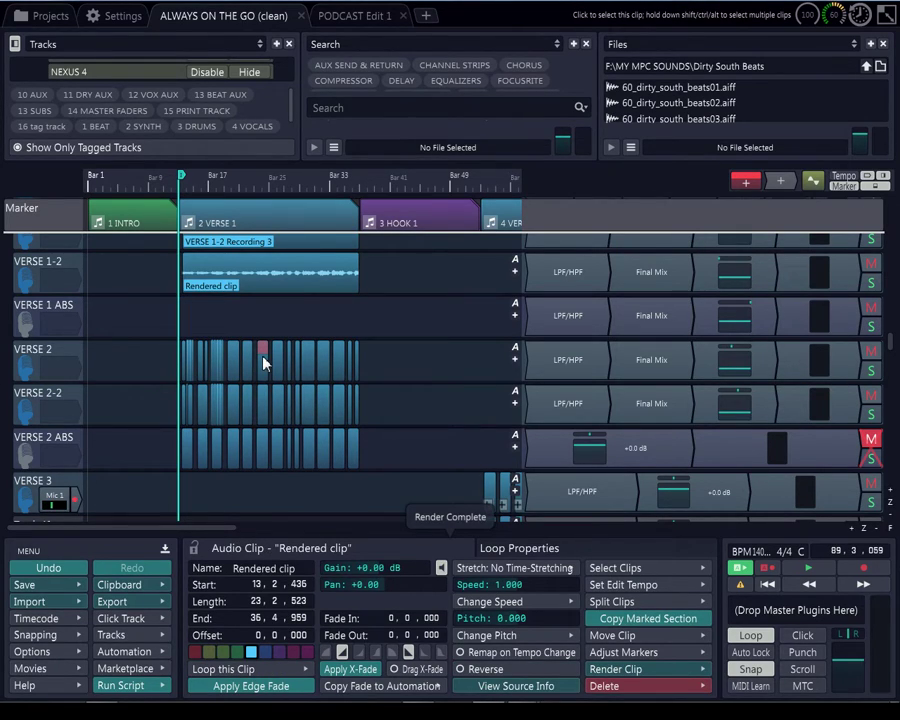
# Find where the merged VERSE 1 ABS clip landed among the sub tracks and undo the merge
pyautogui.moveTo(357, 5); pyautogui.dragTo(0, 60)
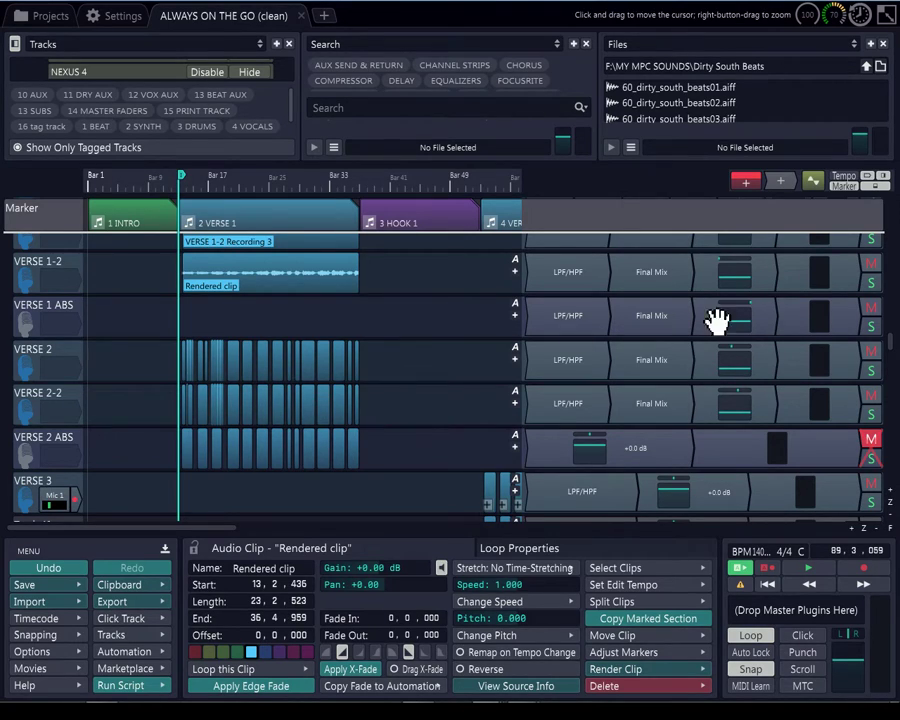
pyautogui.moveTo(890, 345); pyautogui.dragTo(897, 436)
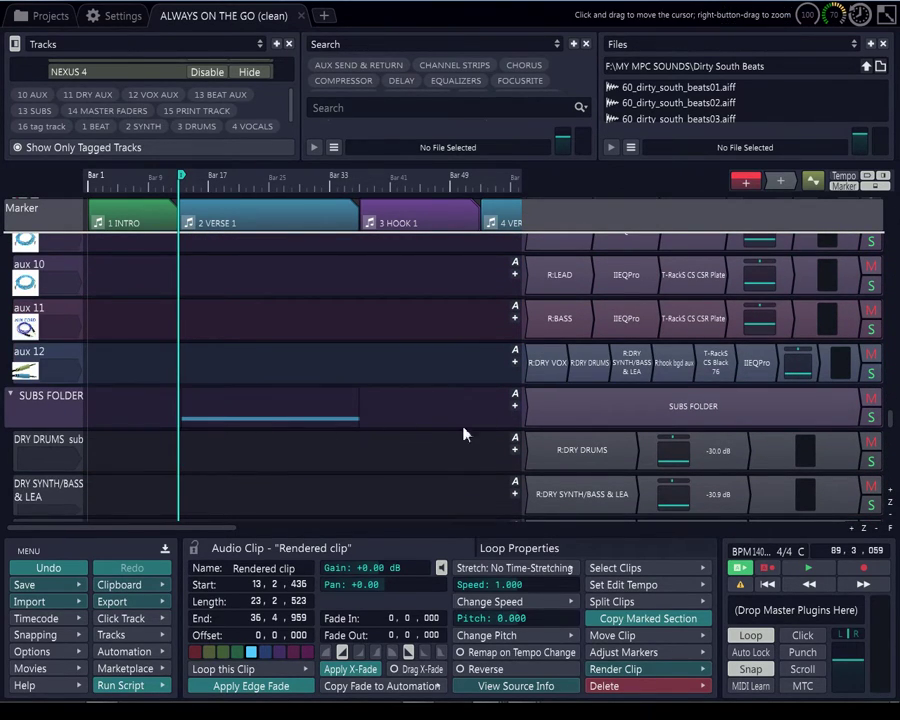
pyautogui.moveTo(888, 420); pyautogui.dragTo(893, 458)
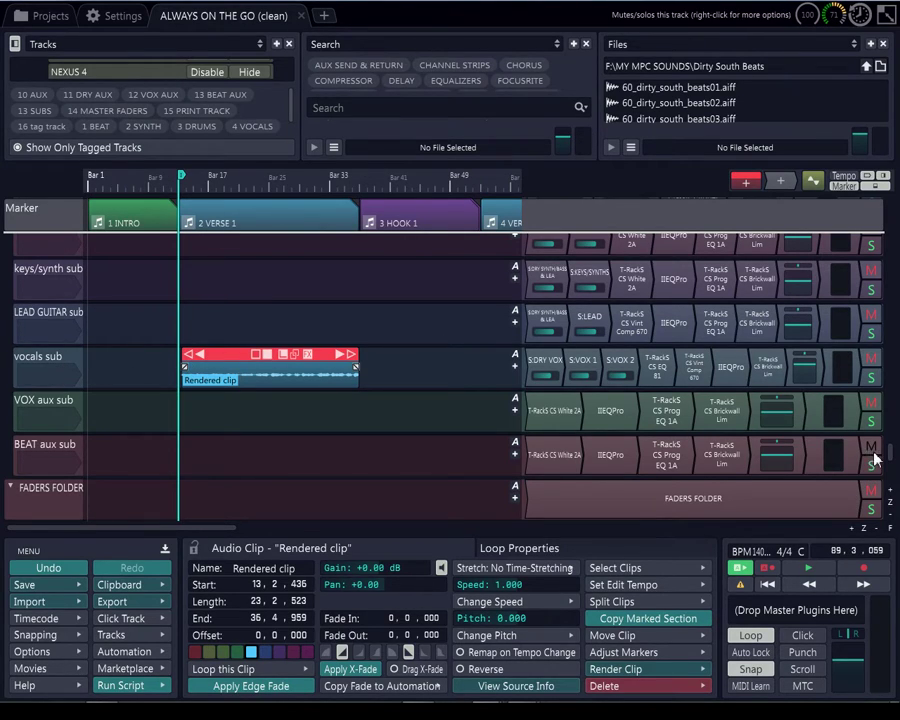
pyautogui.click(885, 258)
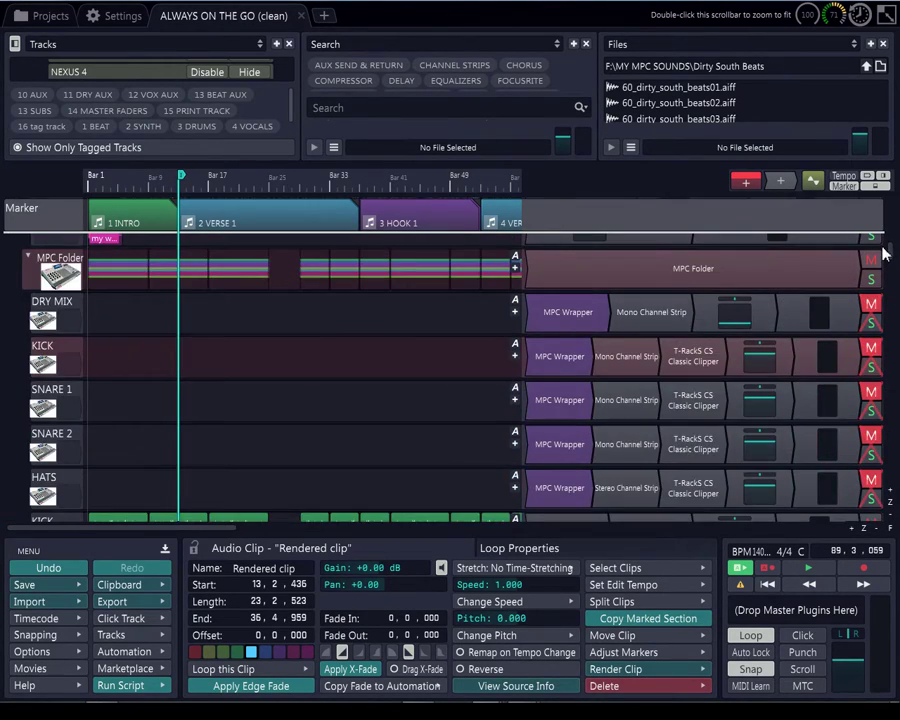
pyautogui.click(884, 237)
pyautogui.moveTo(890, 239); pyautogui.dragTo(890, 341)
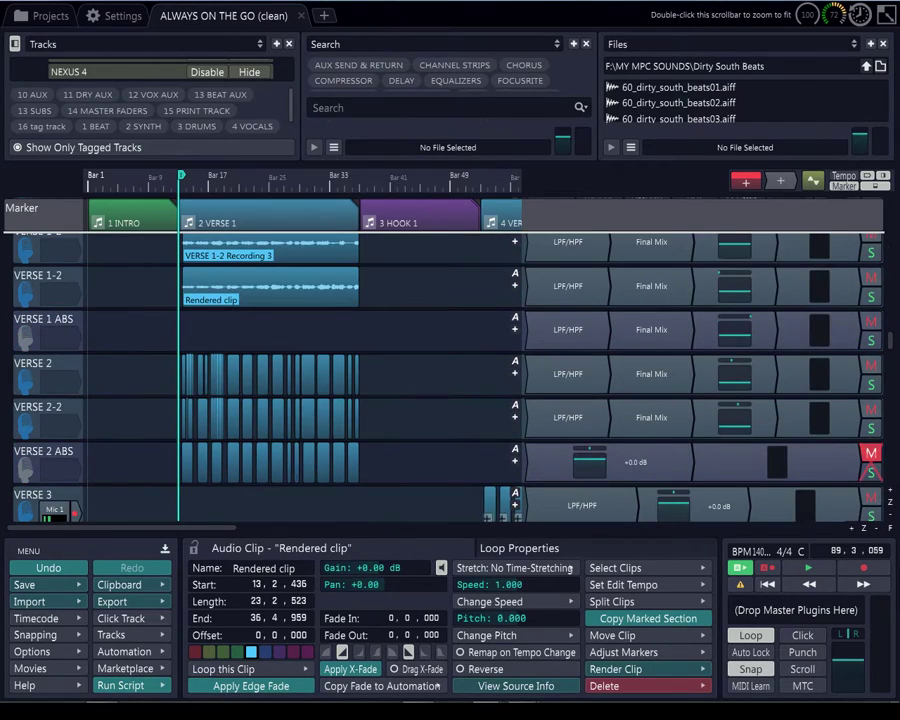
pyautogui.click(66, 568)
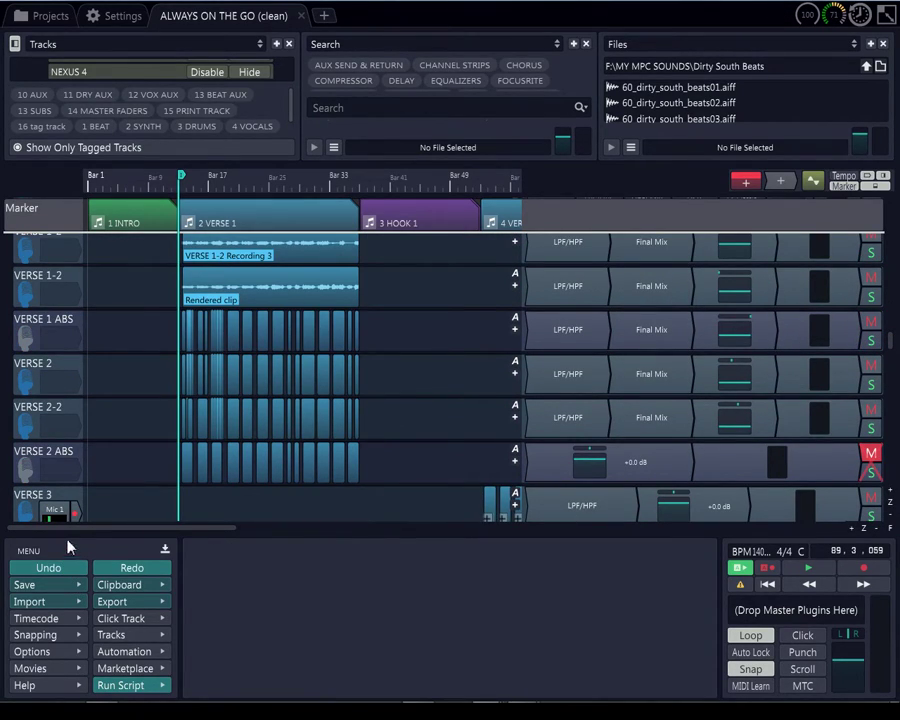
# Set the VERSE 1 ABS track's destination to the default audio output
pyautogui.click(42, 324)
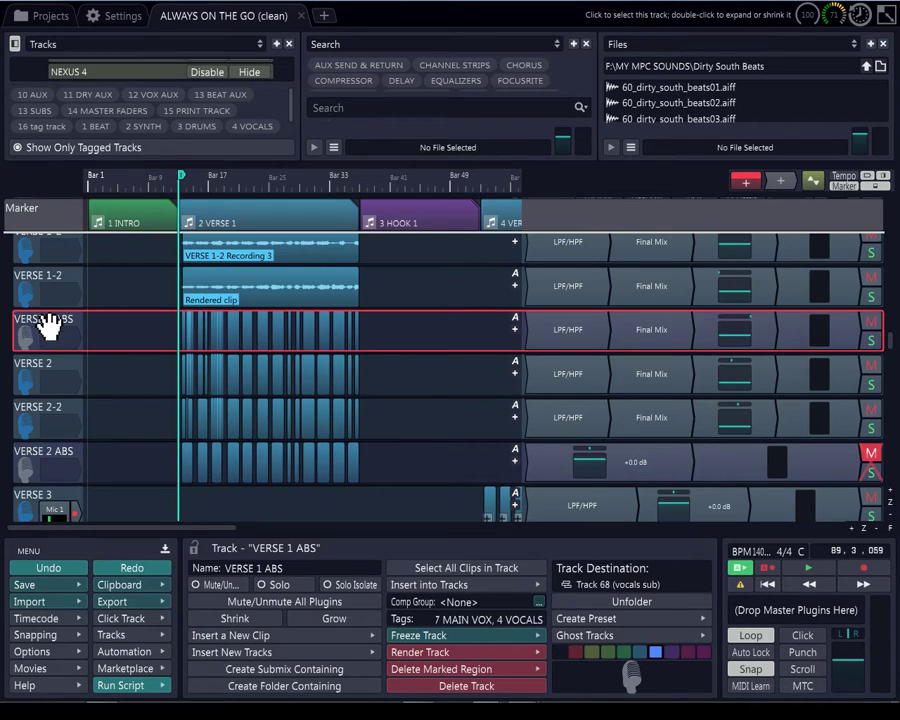
pyautogui.click(612, 591)
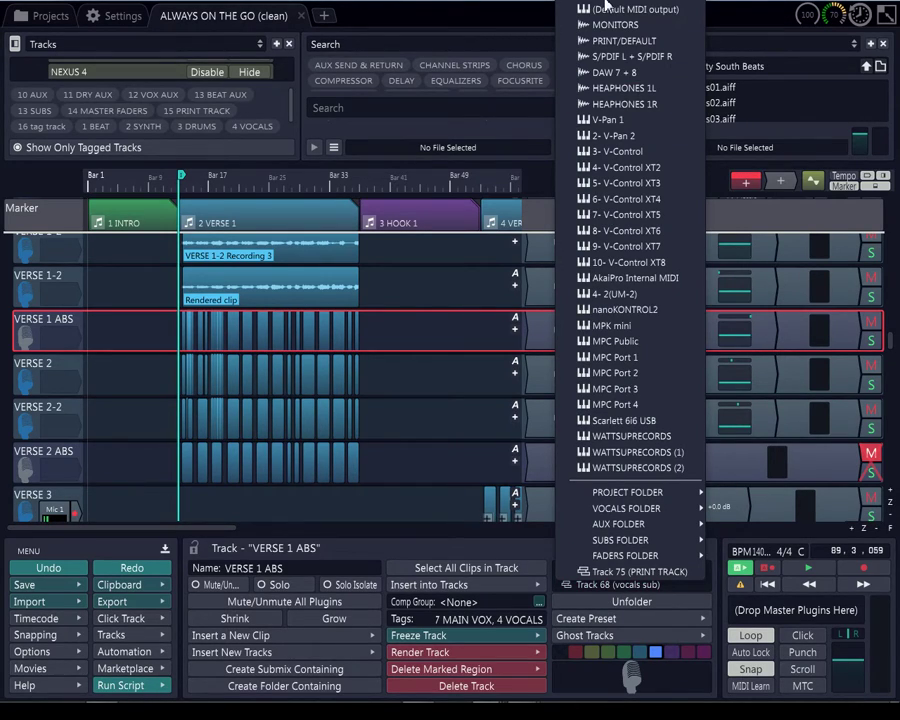
pyautogui.click(630, 6)
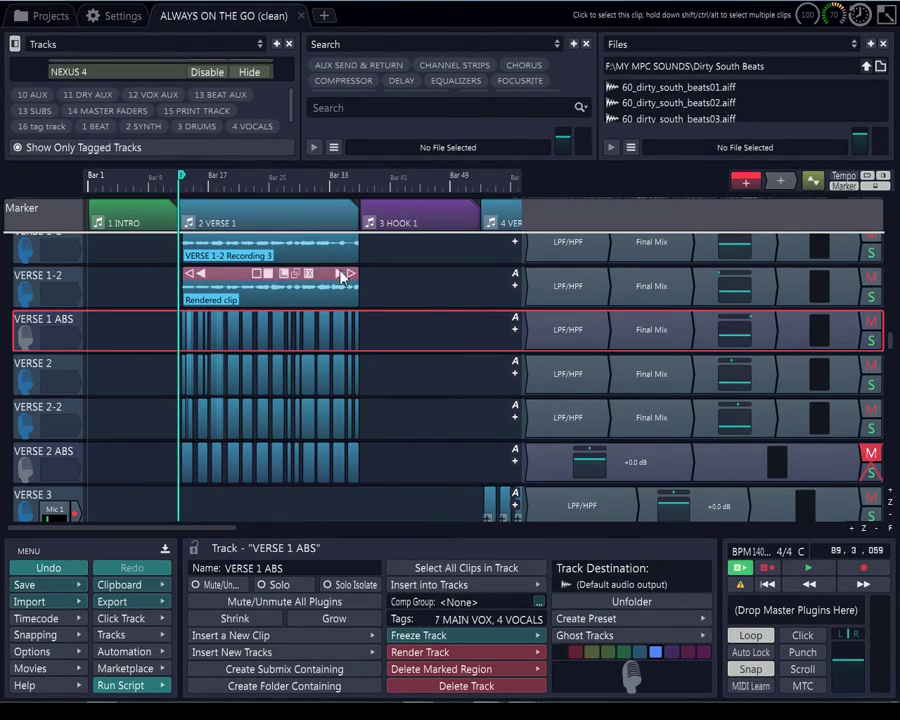
# Select every clip on the VERSE 1 ABS track and inspect where the last clips end before HOOK 1
pyautogui.scroll(4, 192, 334)
pyautogui.click(187, 323)
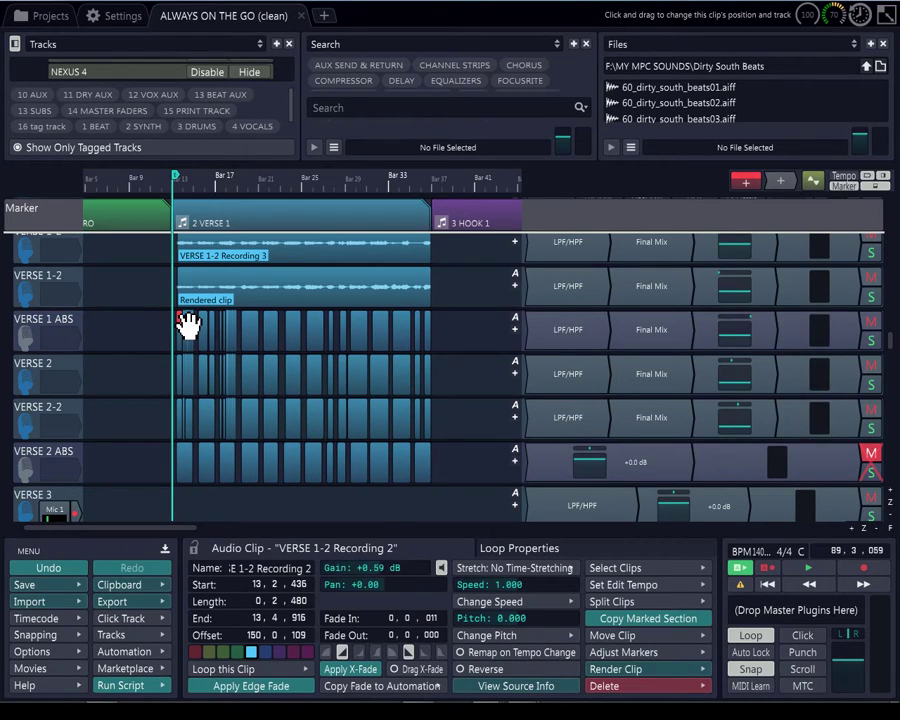
pyautogui.keyDown('shift'); pyautogui.click(433, 322); pyautogui.keyUp('shift')
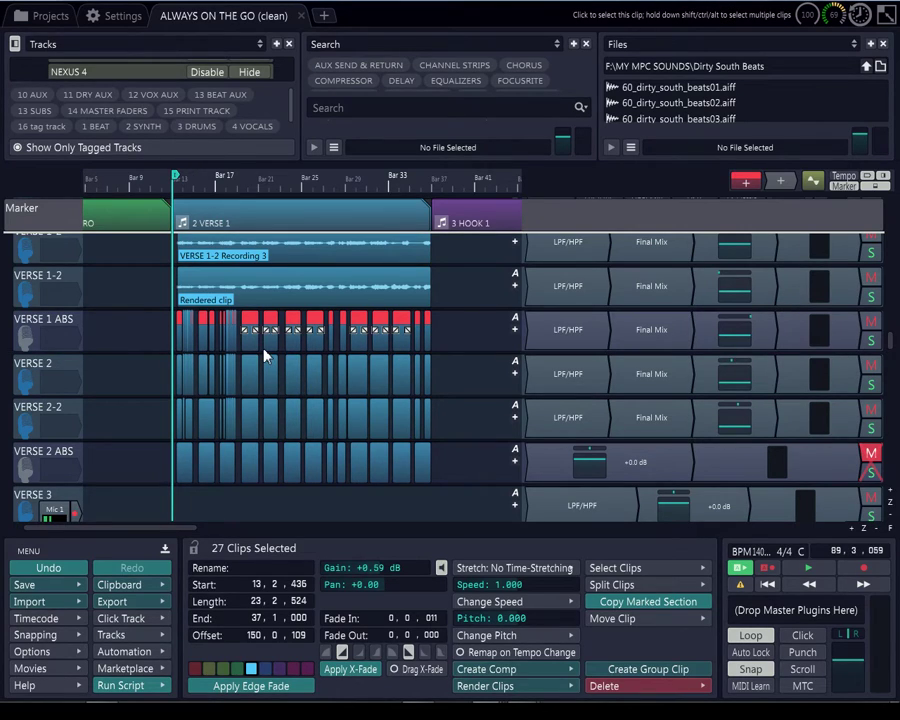
pyautogui.scroll(6, 265, 355)
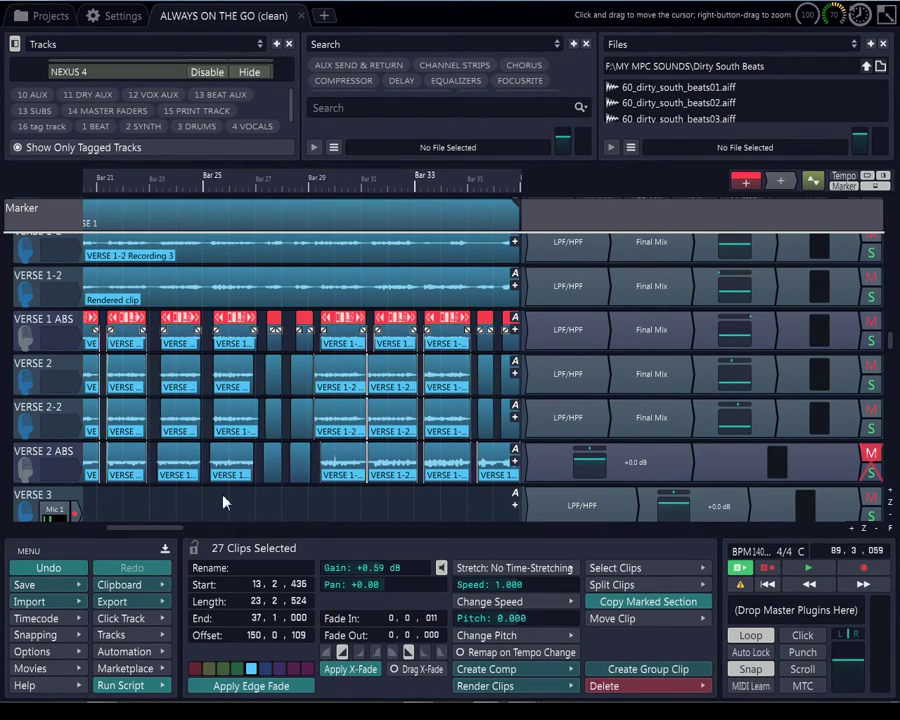
pyautogui.moveTo(176, 528); pyautogui.dragTo(201, 541)
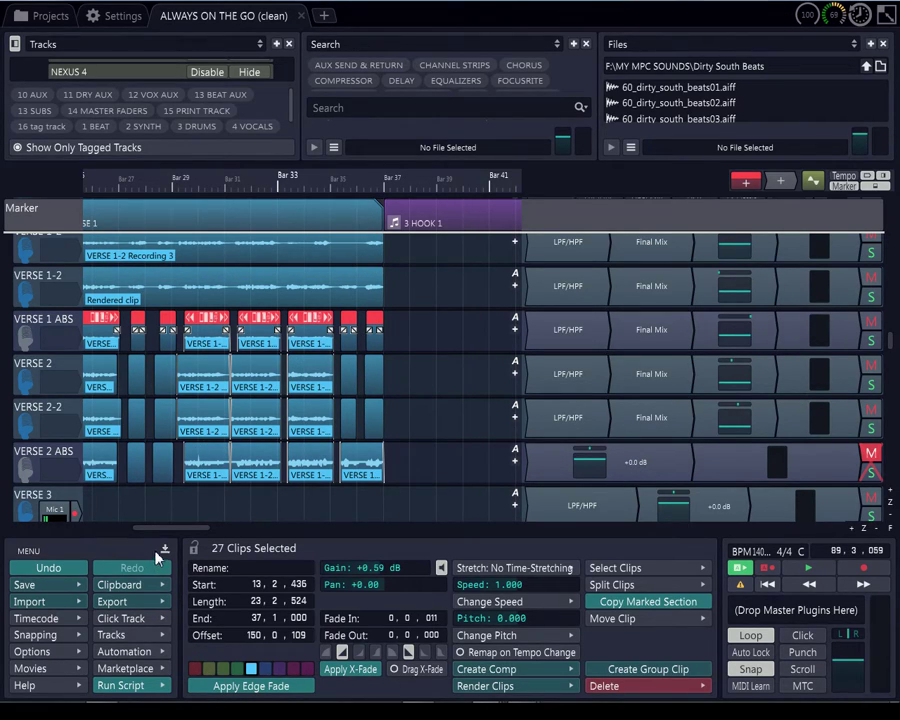
pyautogui.moveTo(178, 531)
pyautogui.mouseDown()
pyautogui.moveTo(121, 542)
pyautogui.moveTo(174, 540)
pyautogui.mouseUp()
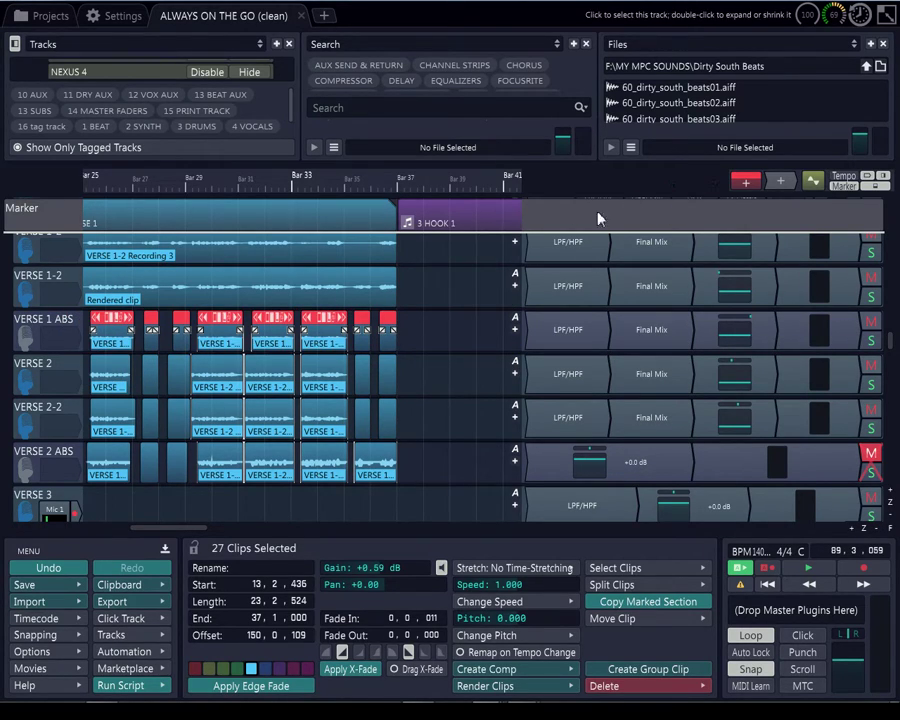
# Set the mark-out position to 38|1|000 and insert a new audio clip on VERSE 1 ABS spanning 13,1,000 to 38,1,000
pyautogui.click(349, 213)
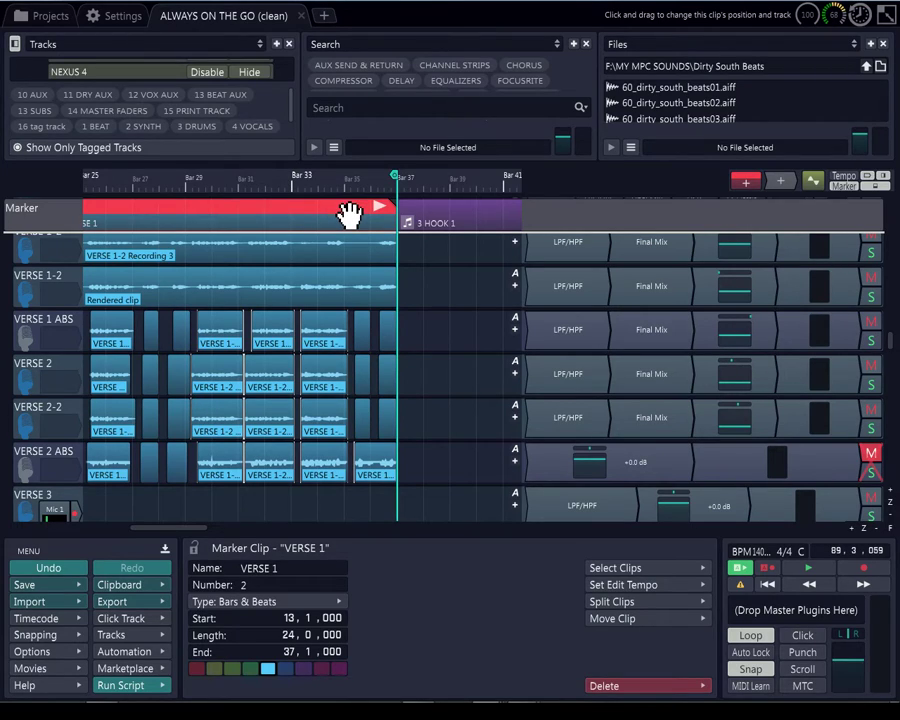
pyautogui.moveTo(398, 251); pyautogui.dragTo(424, 254)
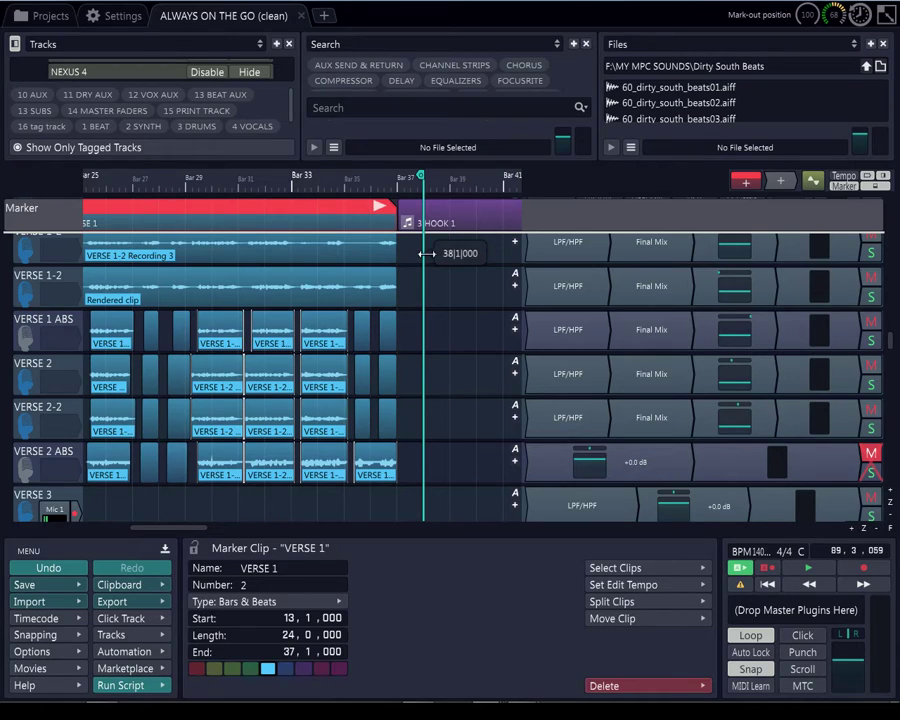
pyautogui.moveTo(745, 183); pyautogui.dragTo(108, 342)
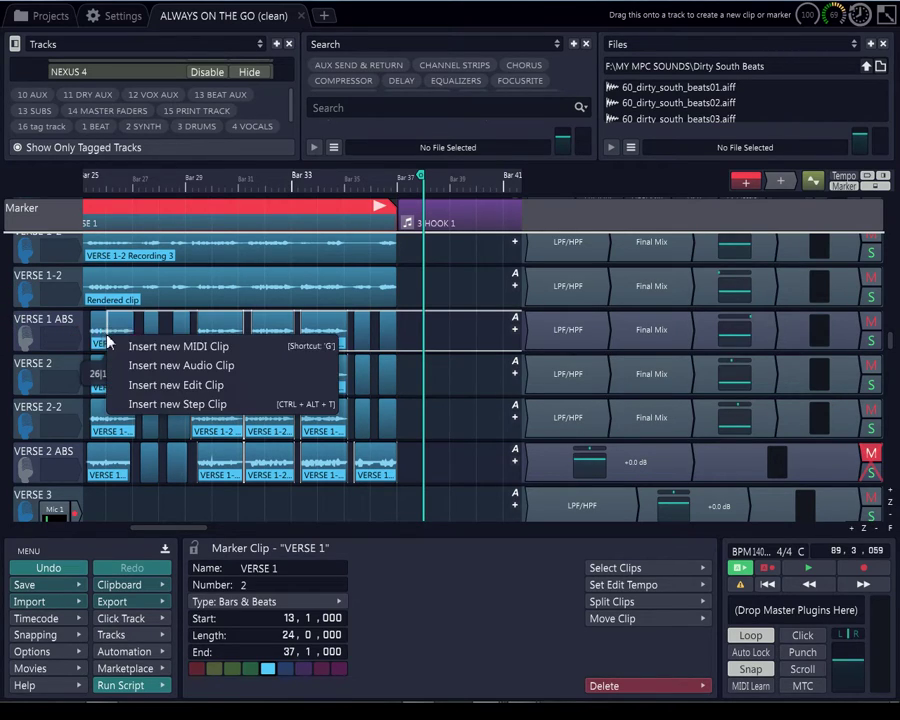
pyautogui.click(186, 366)
pyautogui.moveTo(457, 325); pyautogui.dragTo(438, 346)
pyautogui.scroll(-3, 400, 394)
pyautogui.moveTo(388, 318); pyautogui.dragTo(168, 322)
pyautogui.scroll(5, 180, 310)
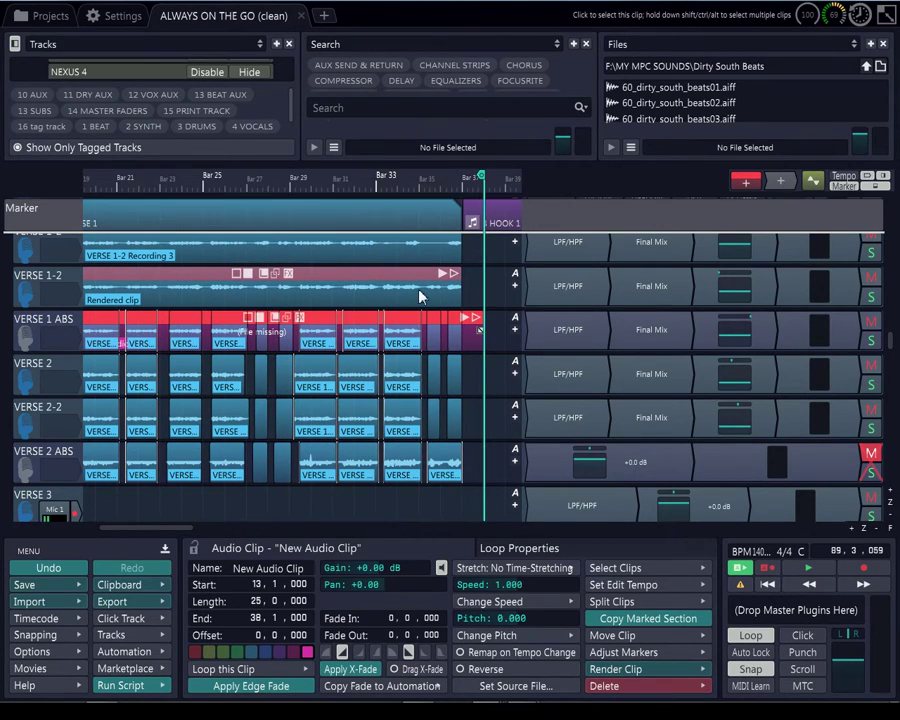
# Select all the recorded clips on the VERSE 1 ABS track together with the new audio clip
pyautogui.doubleClick(463, 328)
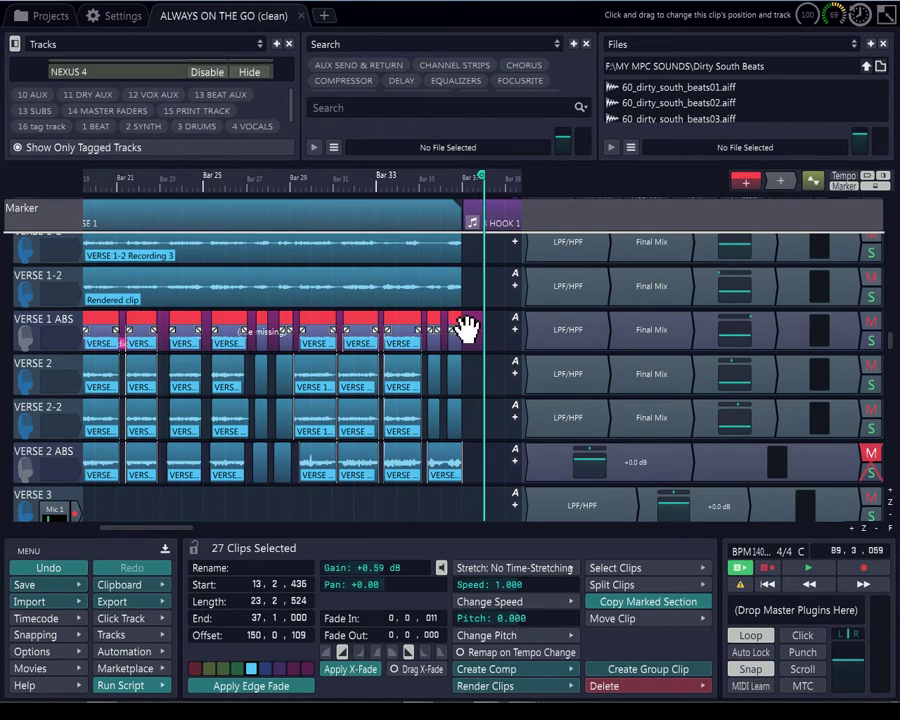
pyautogui.scroll(3, 468, 323)
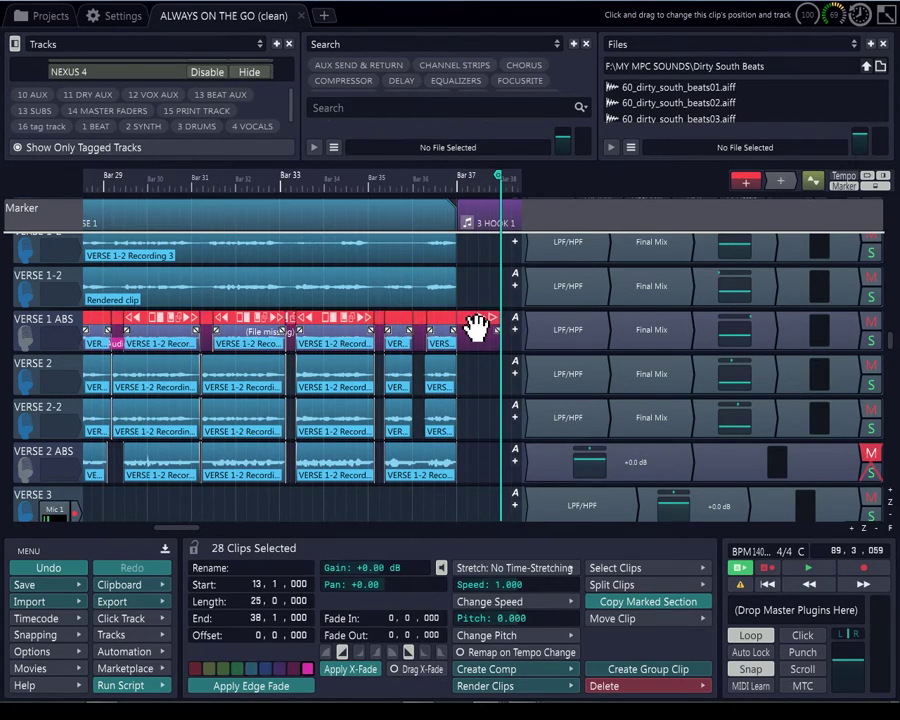
pyautogui.scroll(-1, 476, 325)
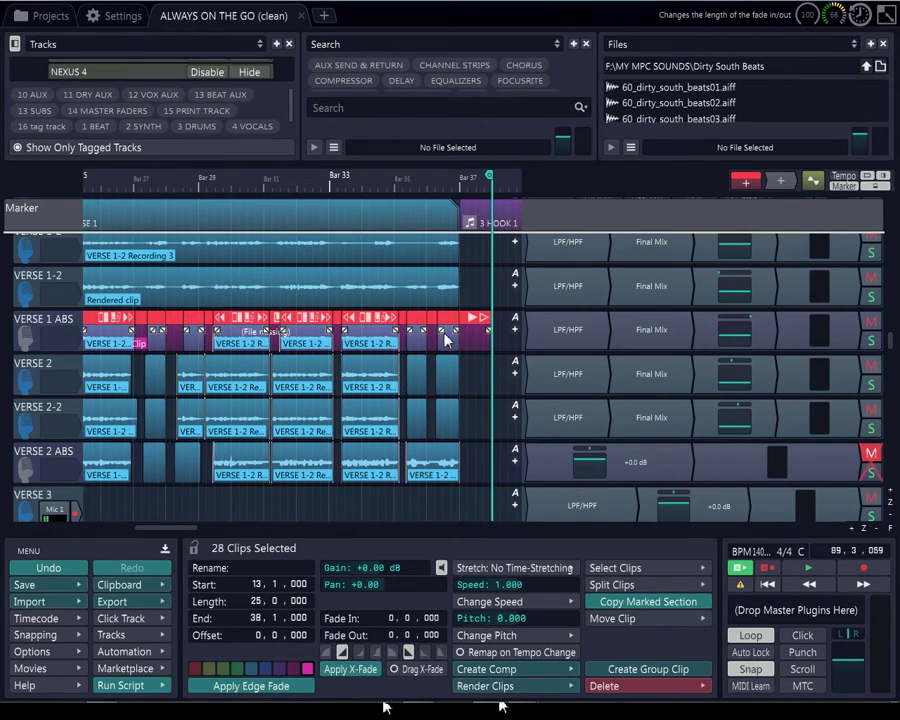
# Extend the last clips on VERSE 1 ABS, VERSE 2, VERSE 2-2 and VERSE 2 ABS slightly past bar 37, ending VERSE 2 ABS at 37,1,480
pyautogui.scroll(5, 445, 340)
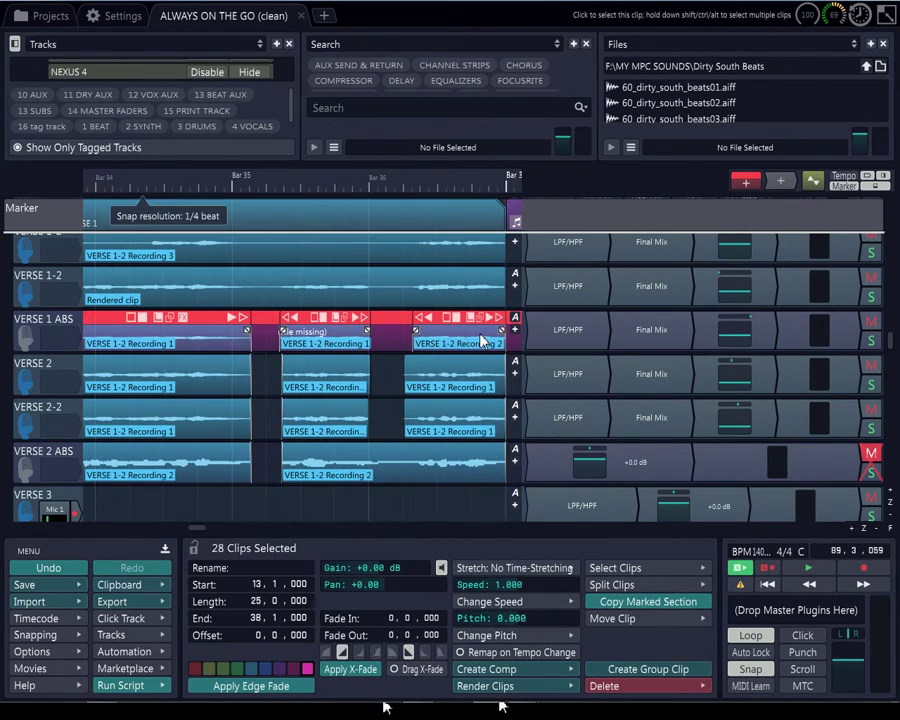
pyautogui.scroll(3, 497, 370)
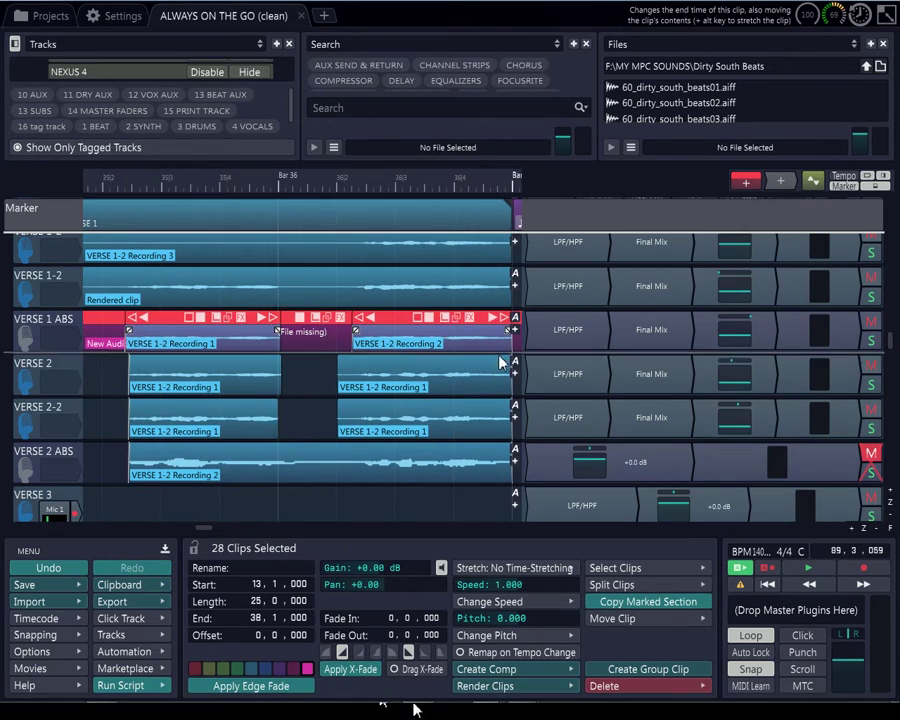
pyautogui.scroll(-2, 503, 328)
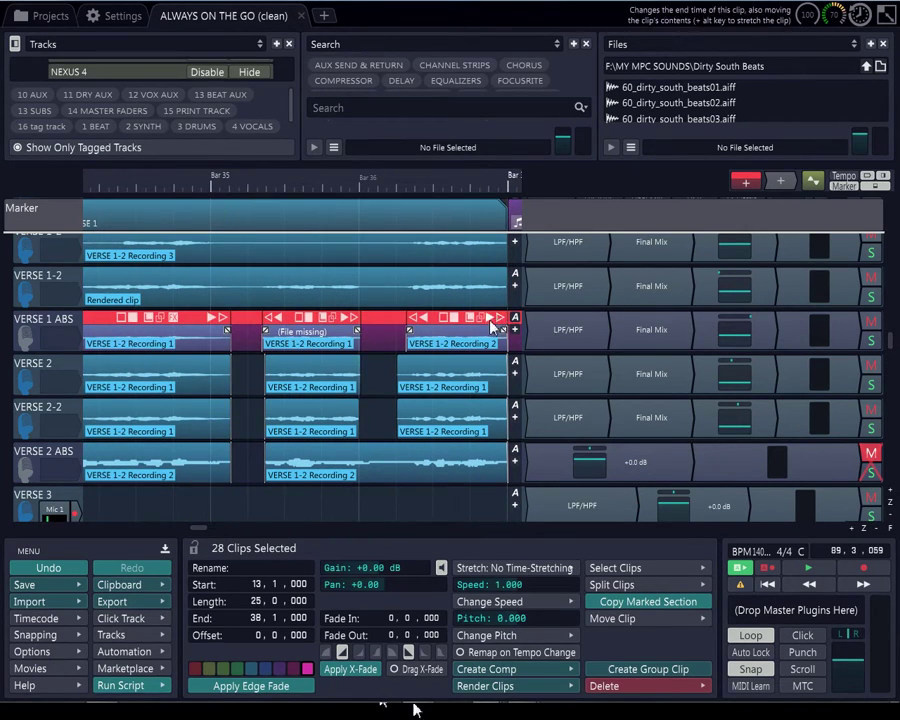
pyautogui.click(436, 318)
pyautogui.moveTo(500, 325); pyautogui.dragTo(512, 370)
pyautogui.moveTo(488, 404); pyautogui.dragTo(512, 404)
pyautogui.moveTo(498, 458); pyautogui.dragTo(473, 455)
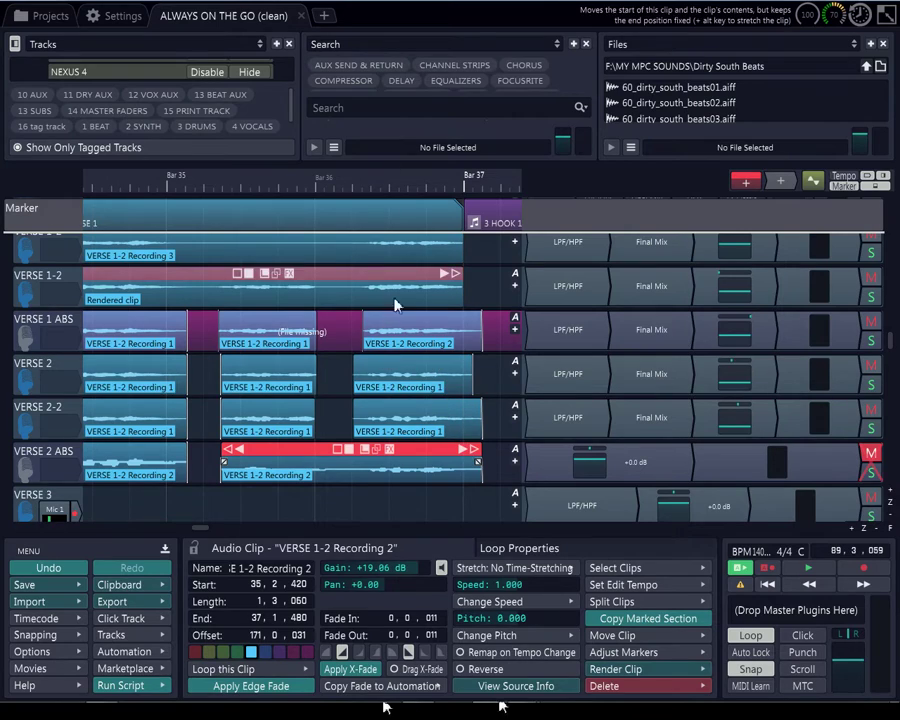
# Reselect all the recorded clips on VERSE 1 ABS together with the new audio clip and render them into a single clip
pyautogui.scroll(-3, 447, 342)
pyautogui.scroll(-3, 447, 338)
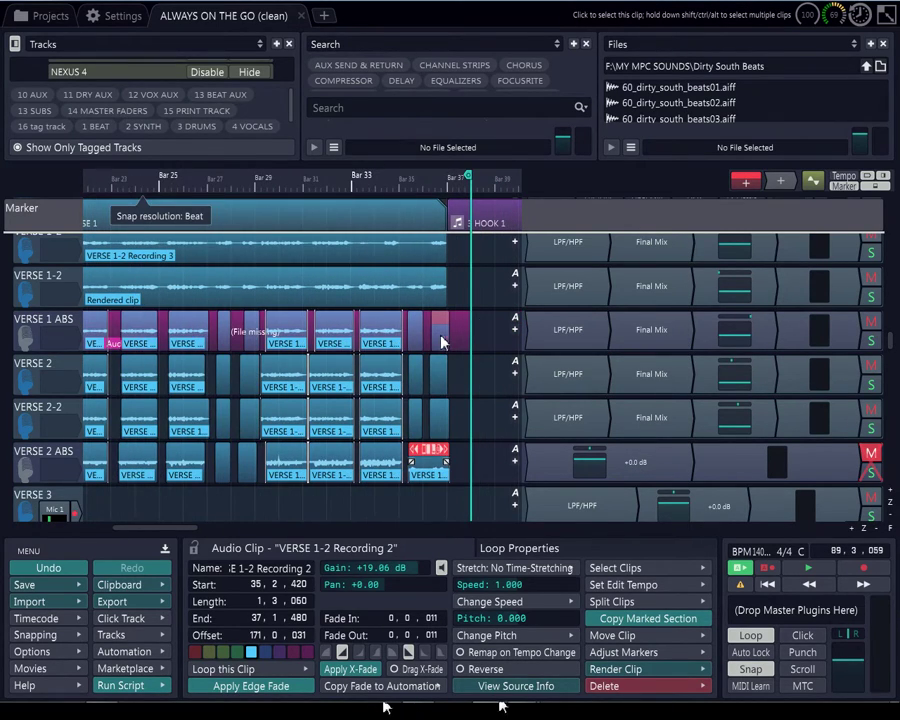
pyautogui.scroll(-3, 165, 331)
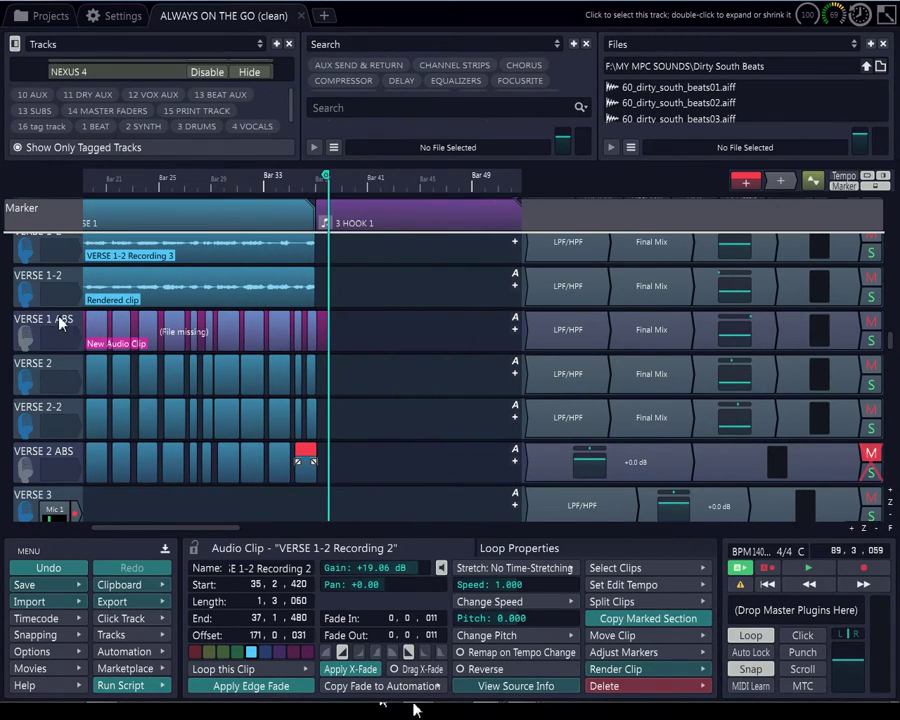
pyautogui.scroll(-2, 104, 321)
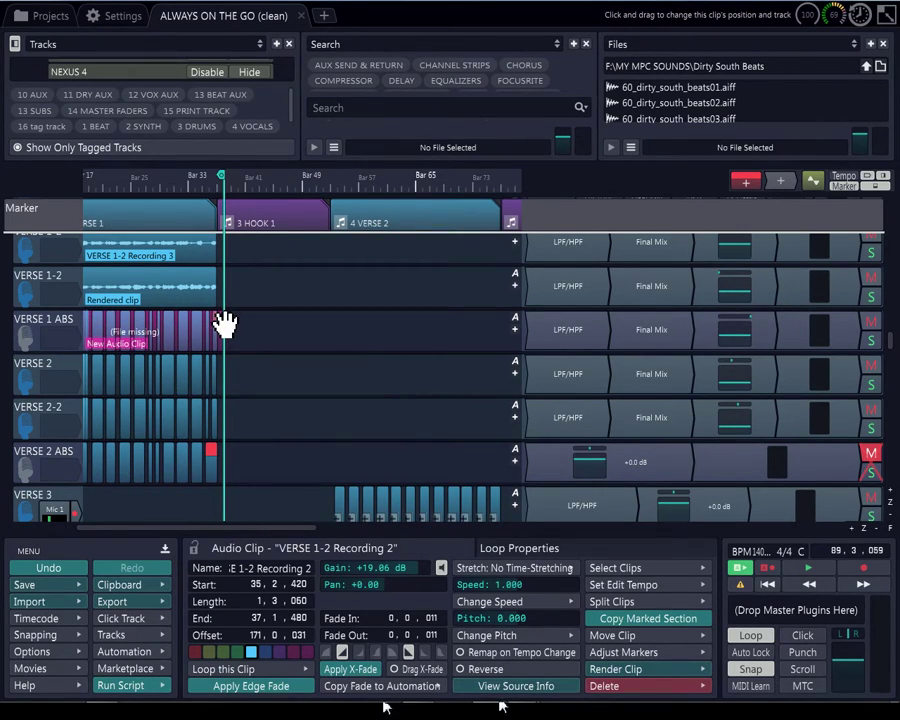
pyautogui.scroll(2, 221, 331)
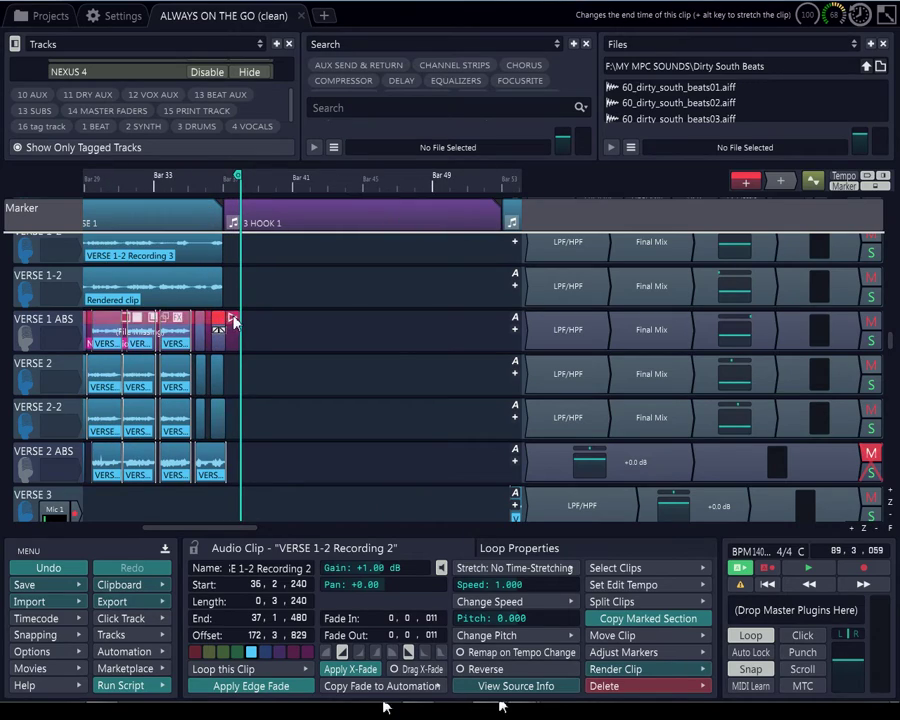
pyautogui.moveTo(258, 530); pyautogui.dragTo(141, 526)
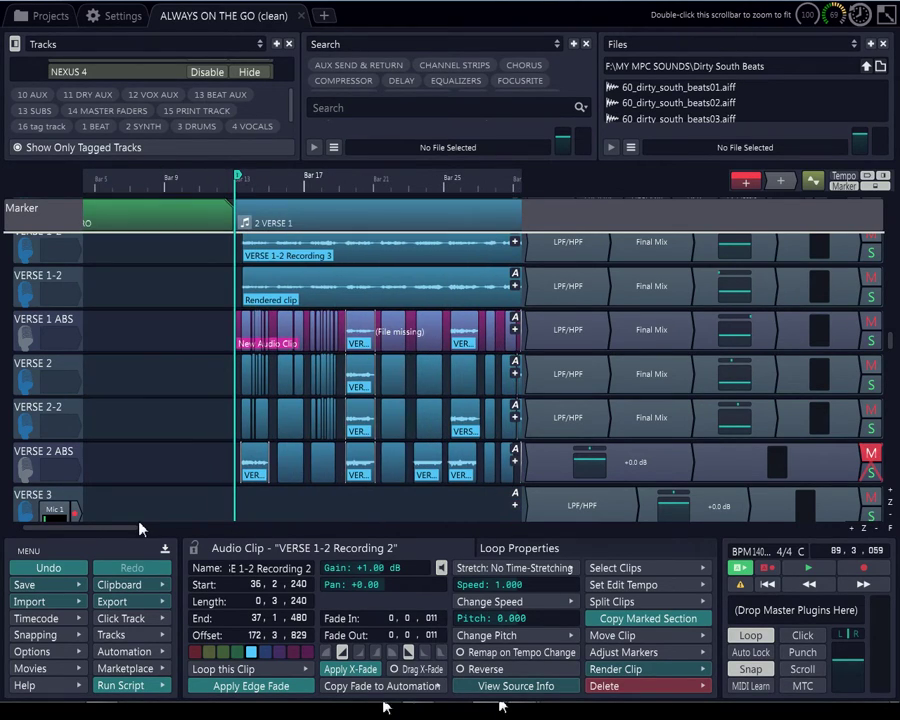
pyautogui.click(246, 335)
pyautogui.scroll(2, 250, 338)
pyautogui.scroll(-4, 250, 338)
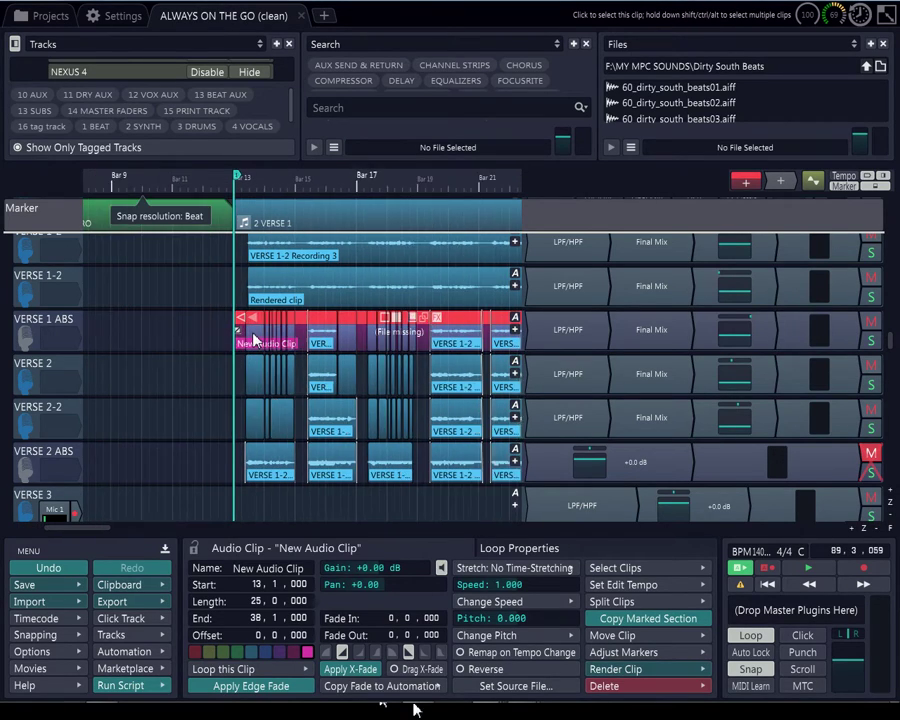
pyautogui.scroll(3, 305, 341)
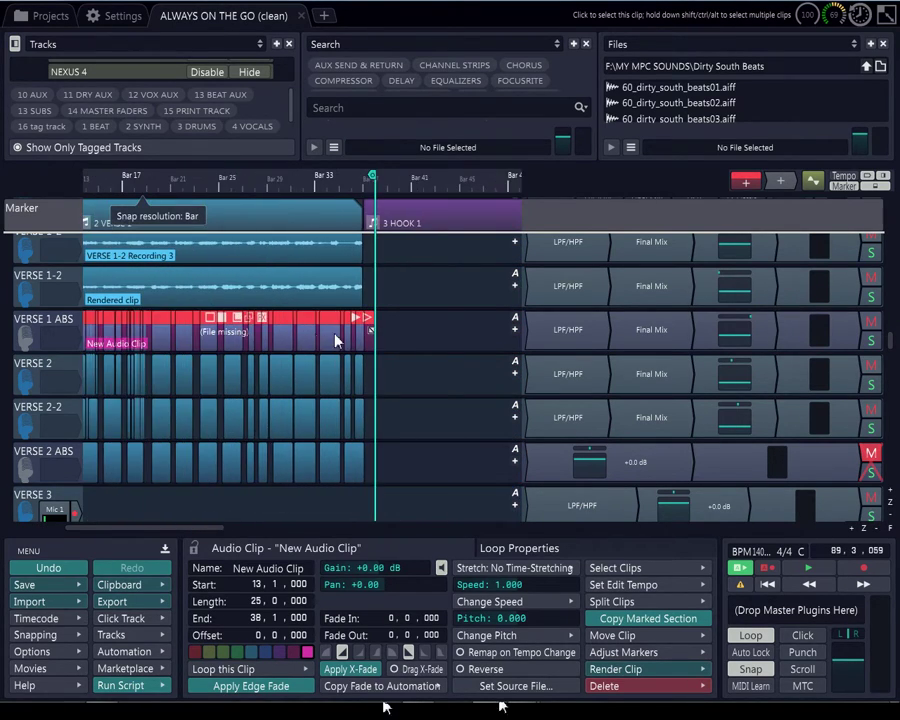
pyautogui.hotkey('ctrl', 'a')
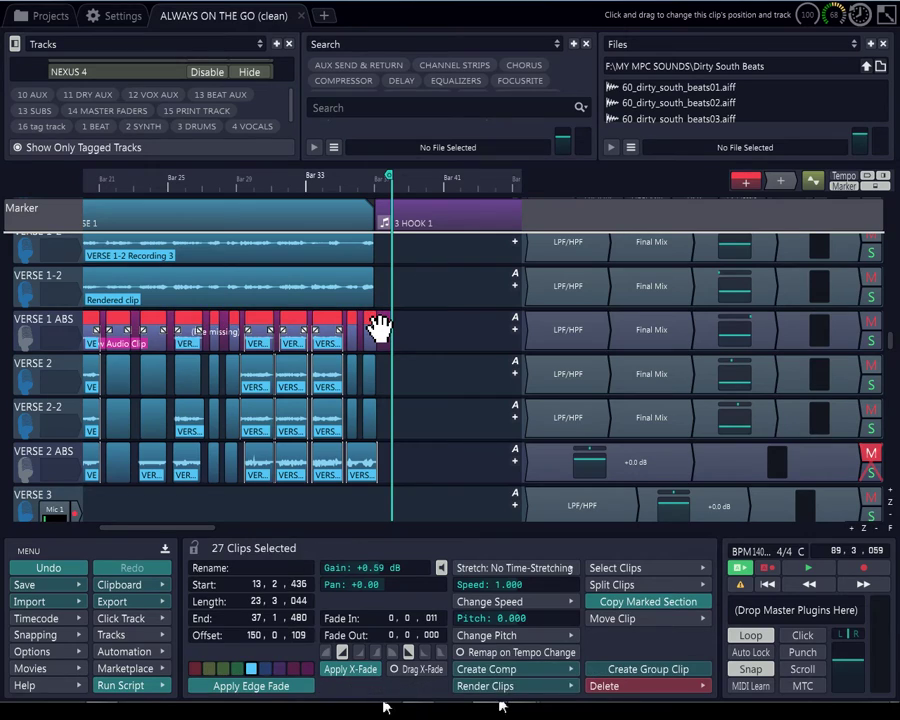
pyautogui.scroll(4, 380, 328)
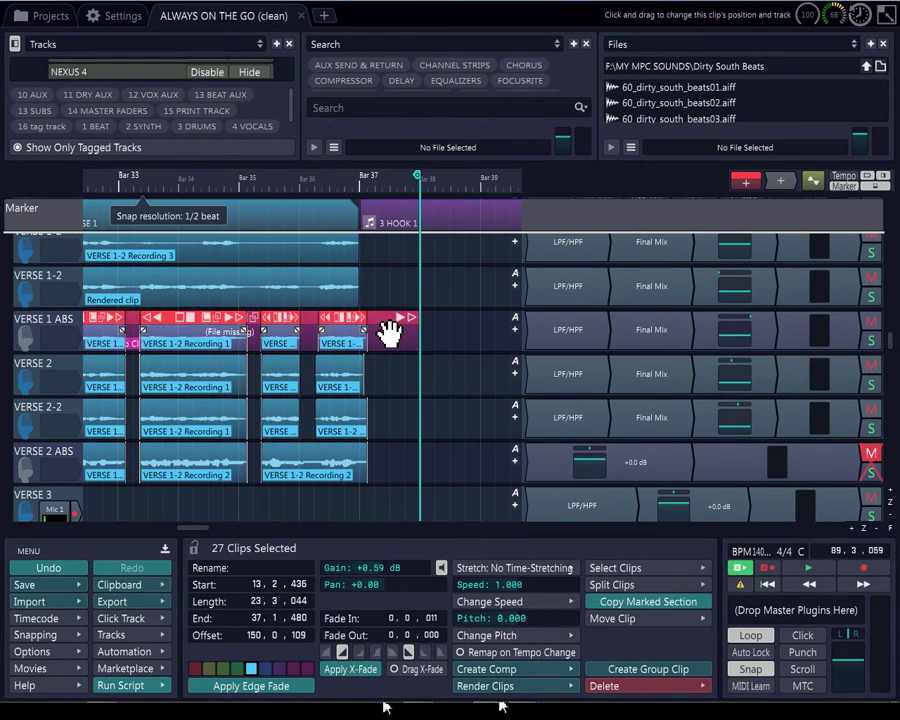
pyautogui.scroll(-5, 388, 327)
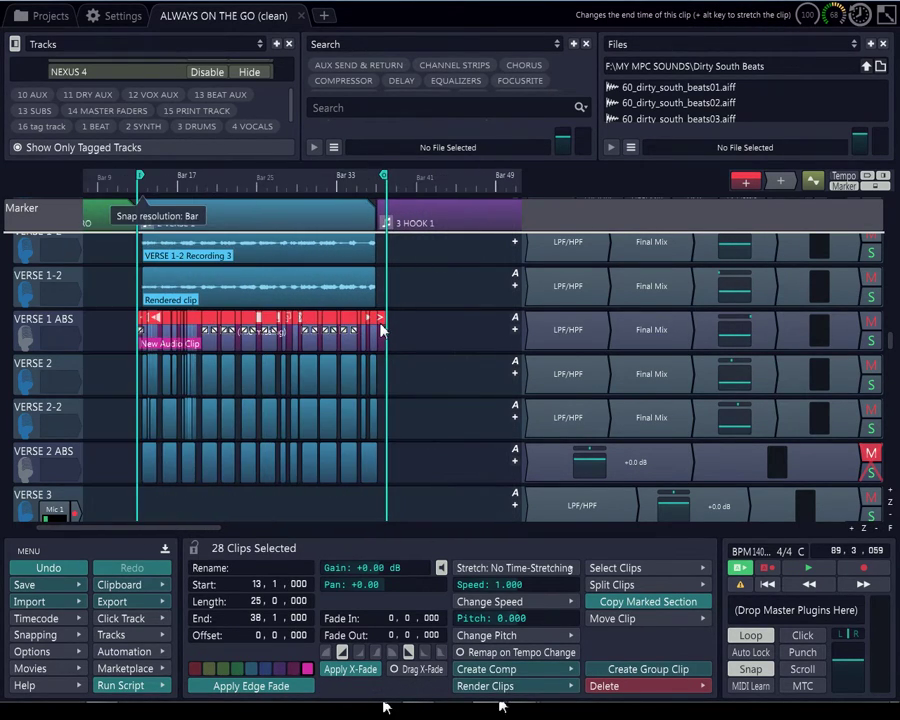
pyautogui.click(489, 688)
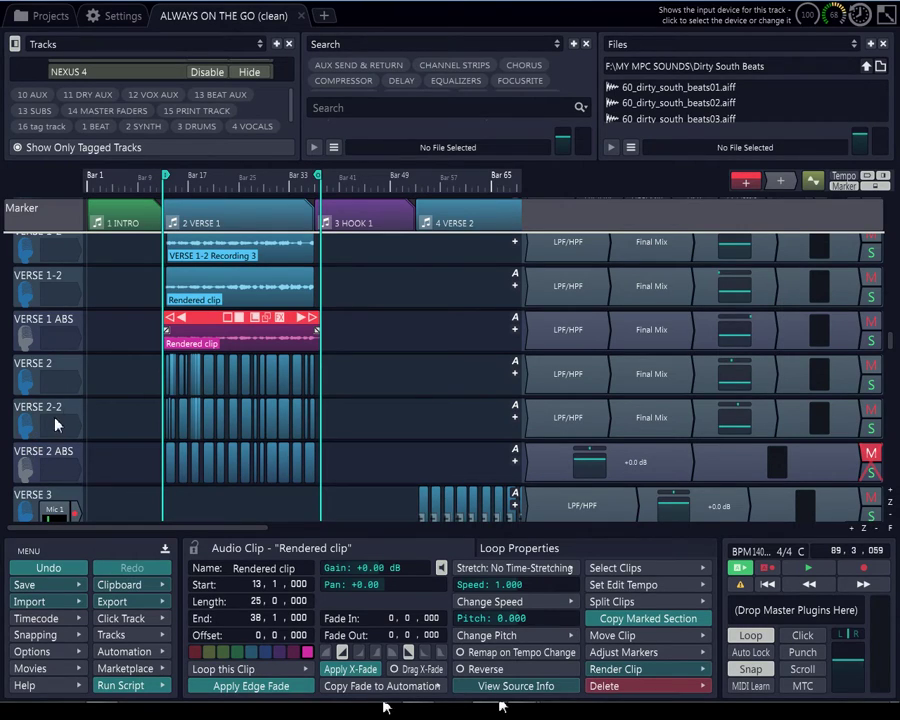
# Trim the end of the rendered VERSE 1 ABS clip to 37,1,000, in line with the rendered clip on VERSE 1-2
pyautogui.moveTo(150, 330); pyautogui.dragTo(200, 280)
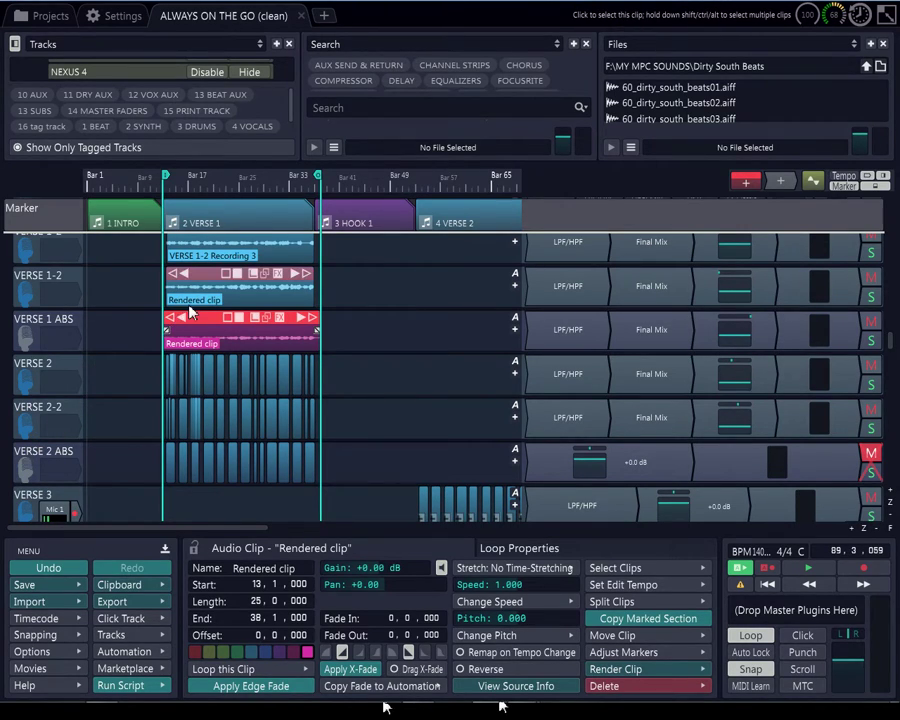
pyautogui.scroll(3, 330, 325)
pyautogui.scroll(4, 340, 325)
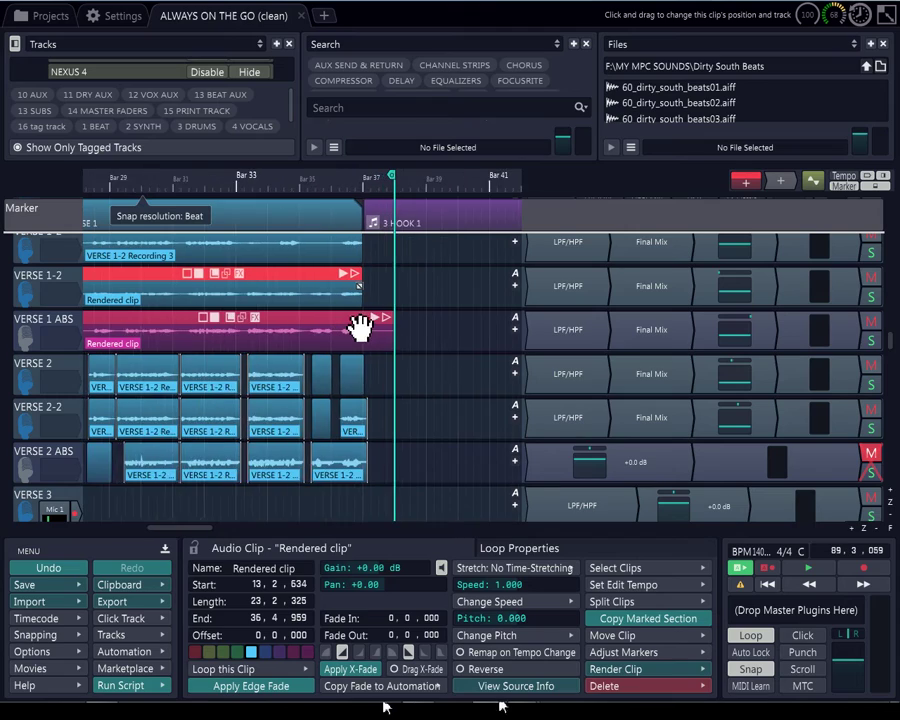
pyautogui.moveTo(393, 322); pyautogui.dragTo(358, 332)
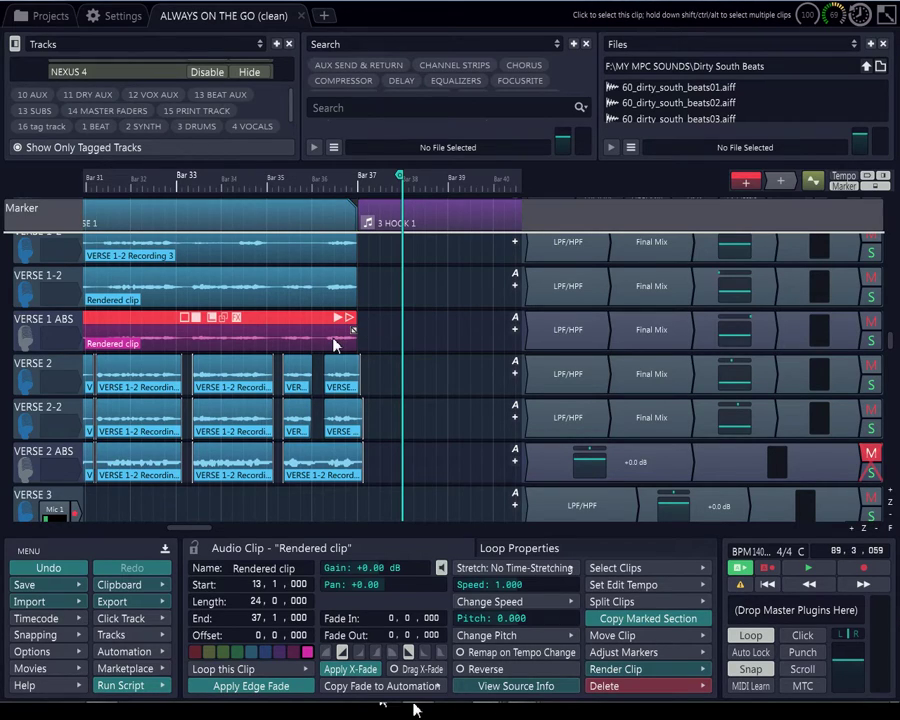
# Move the mark-out position to 37|2|000, just beyond the ends of the extended VERSE 2 clips
pyautogui.scroll(-1, 335, 345)
pyautogui.scroll(-1, 335, 345)
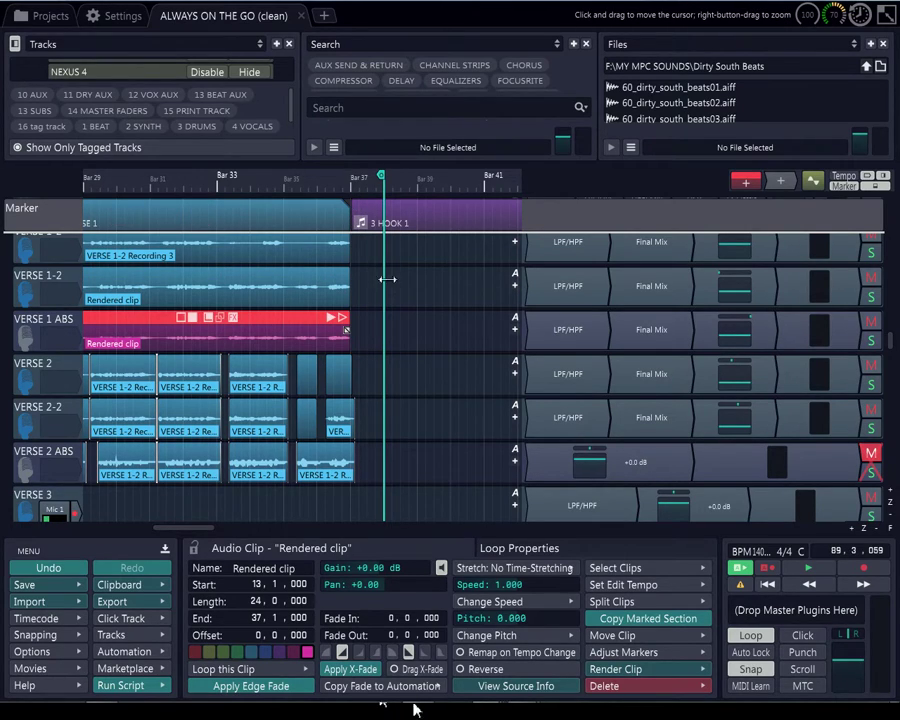
pyautogui.moveTo(385, 281)
pyautogui.mouseDown()
pyautogui.moveTo(348, 297)
pyautogui.moveTo(380, 282)
pyautogui.moveTo(352, 299)
pyautogui.moveTo(383, 289)
pyautogui.mouseUp()
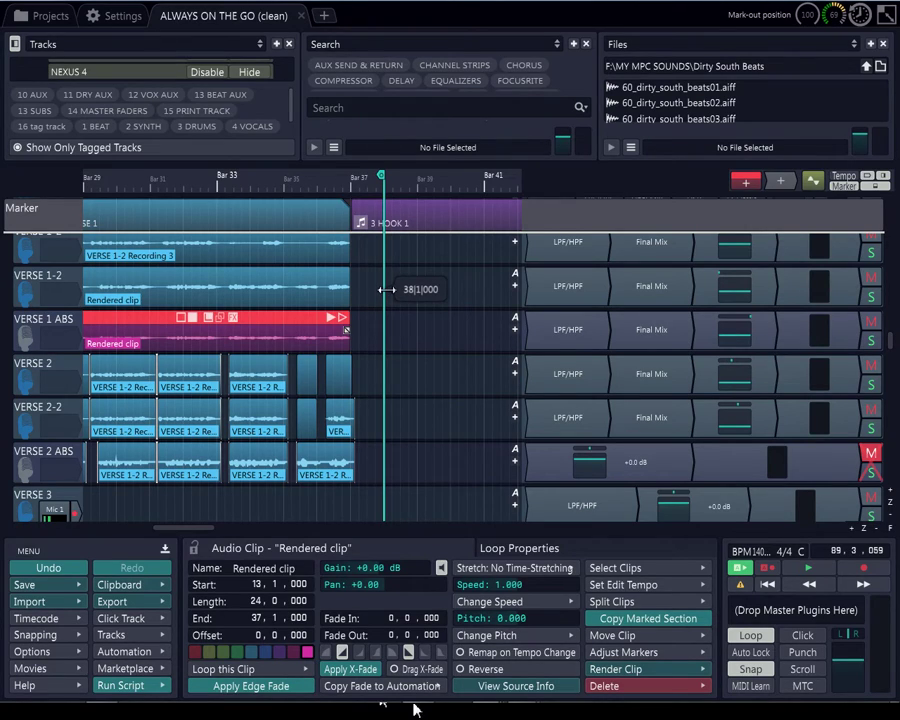
pyautogui.moveTo(385, 290); pyautogui.dragTo(361, 301)
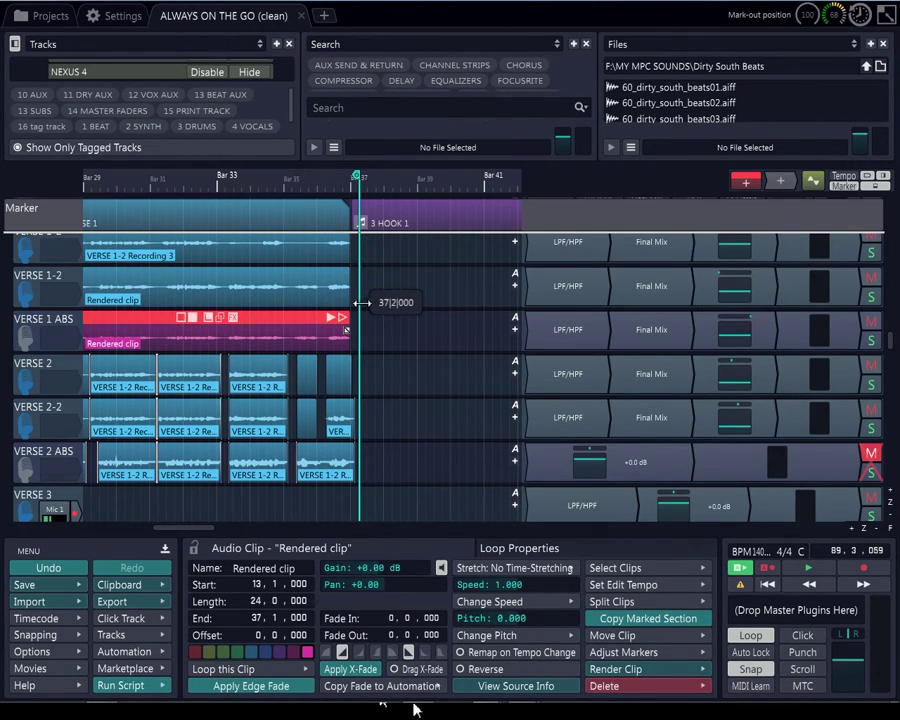
pyautogui.scroll(3, 358, 318)
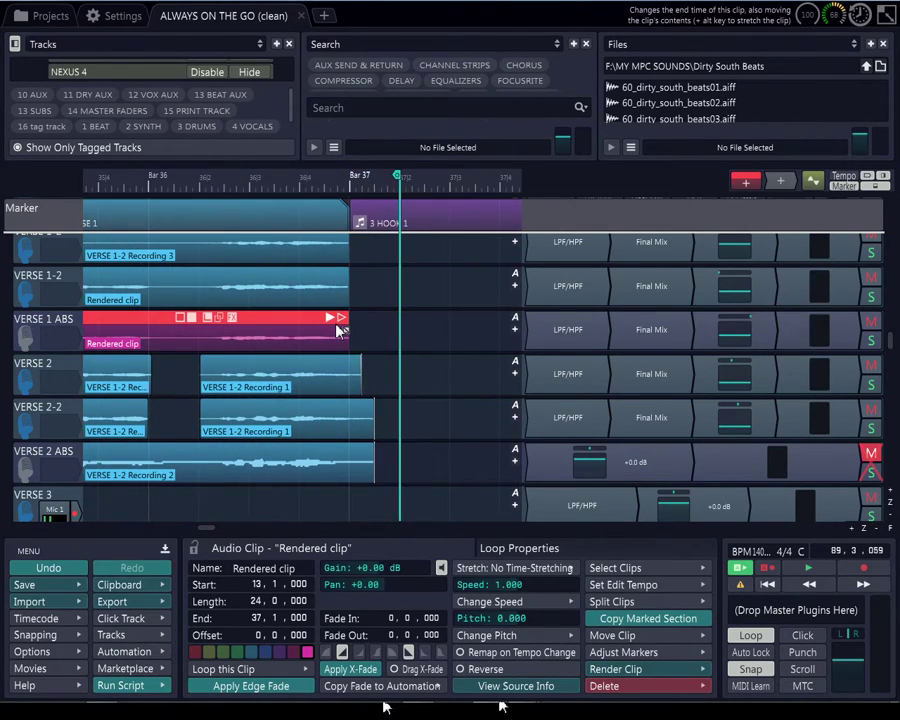
# Trim the start of the rendered VERSE 1 ABS clip to 13,3,000 while keeping its audio in place
pyautogui.scroll(-3, 337, 355)
pyautogui.scroll(-1, 337, 355)
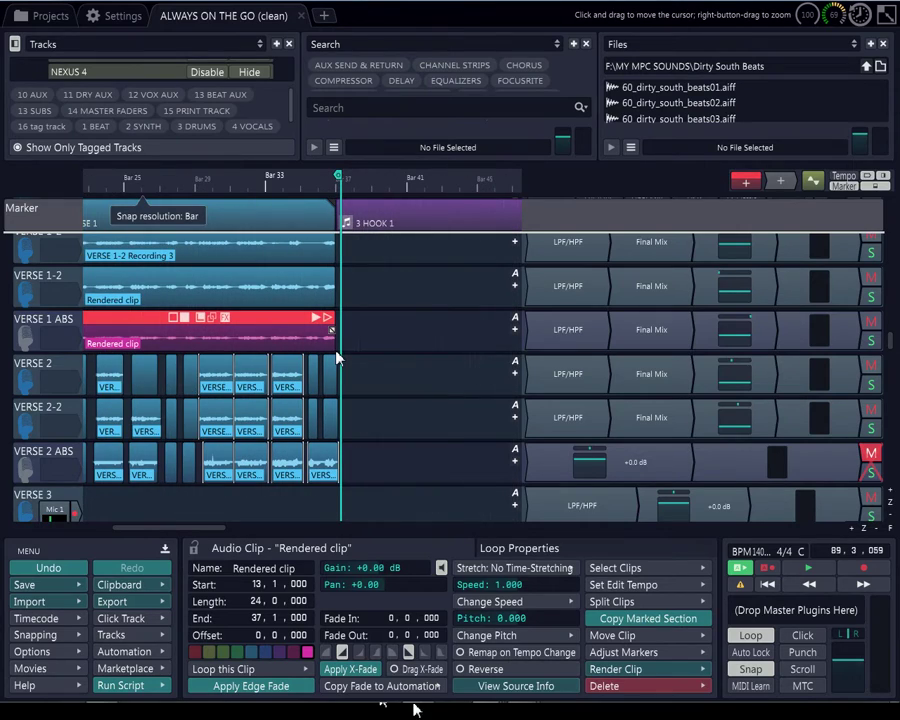
pyautogui.hscroll(-10, 337, 358)
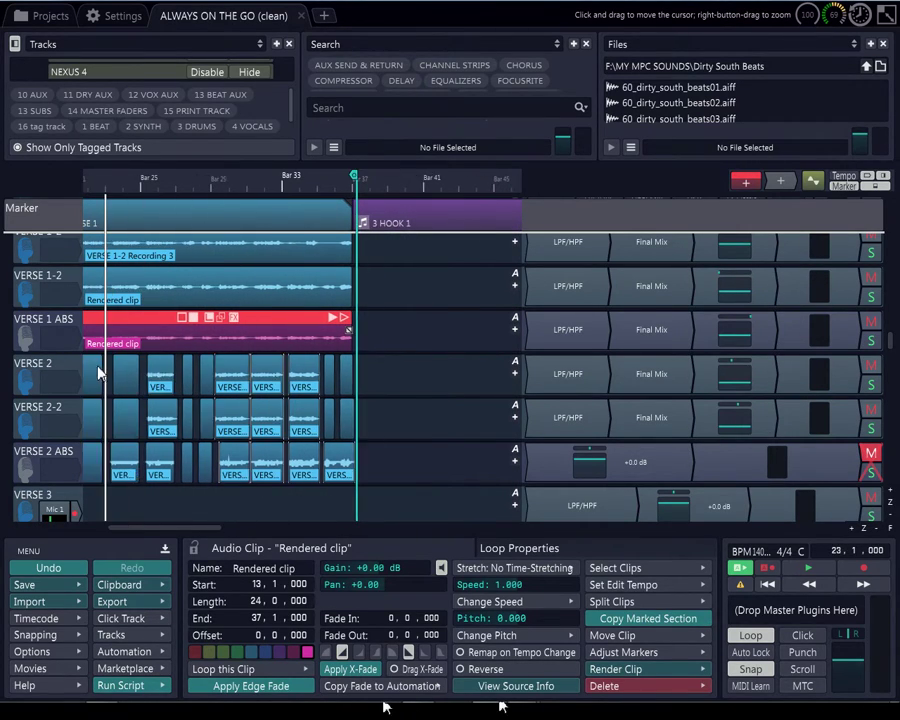
pyautogui.scroll(-3, 243, 342)
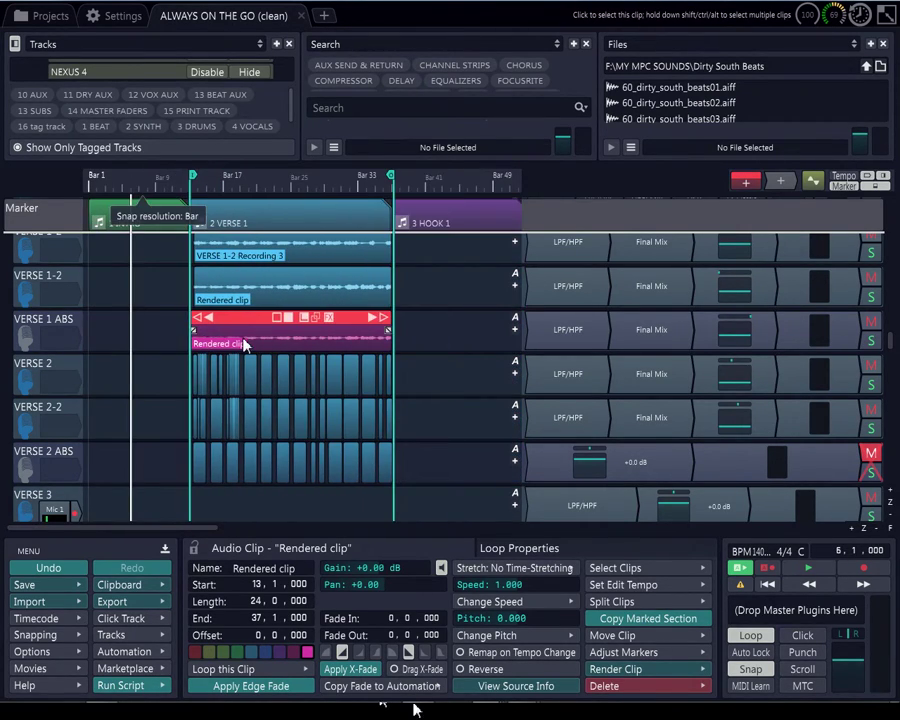
pyautogui.moveTo(182, 327); pyautogui.dragTo(185, 328)
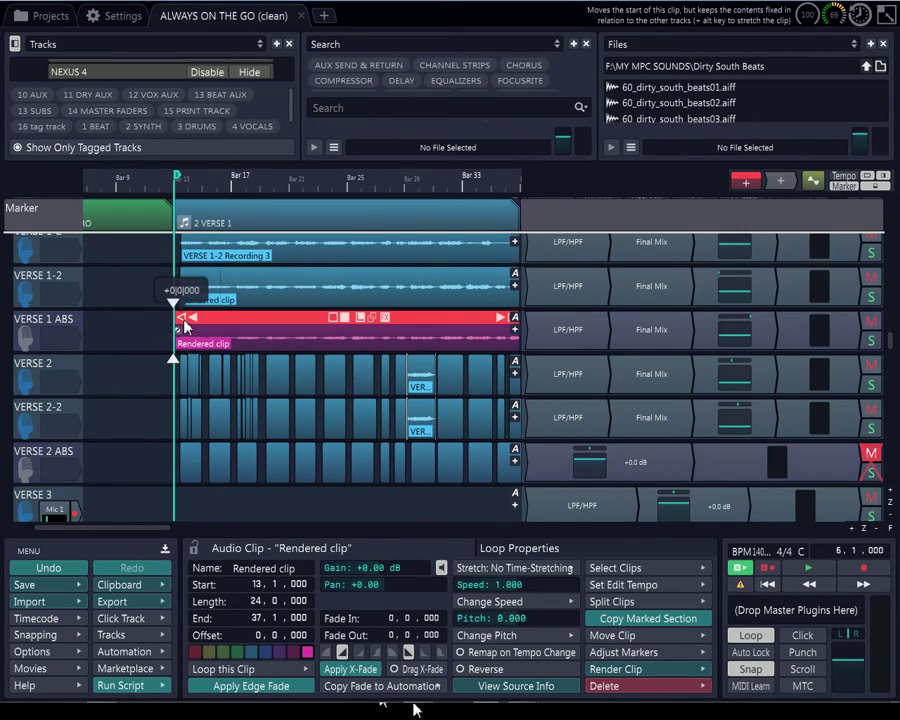
pyautogui.scroll(2, 185, 324)
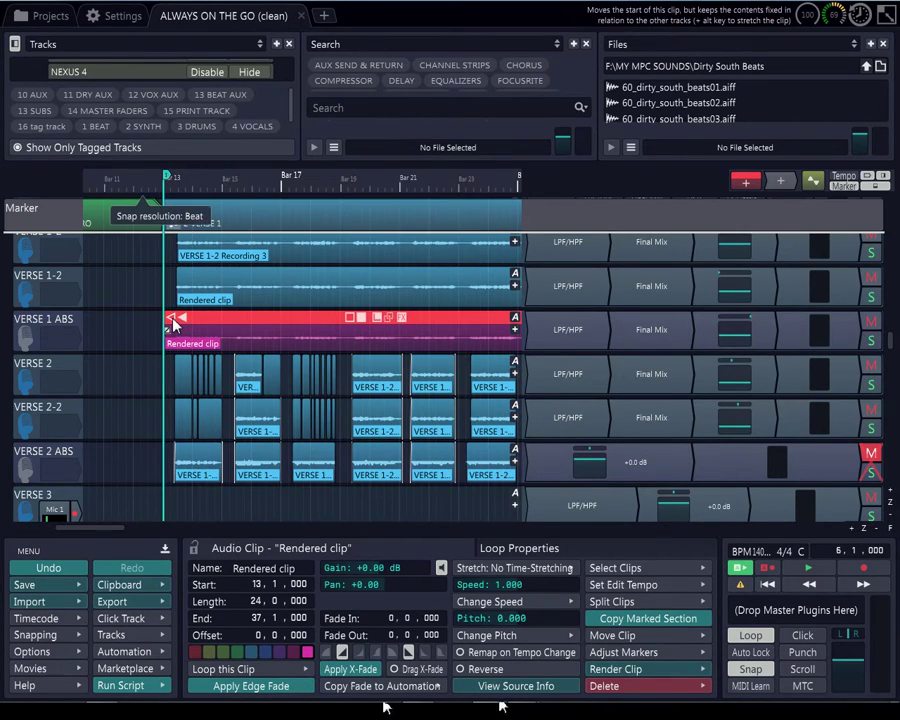
pyautogui.moveTo(185, 320); pyautogui.dragTo(190, 321)
pyautogui.scroll(-2, 191, 322)
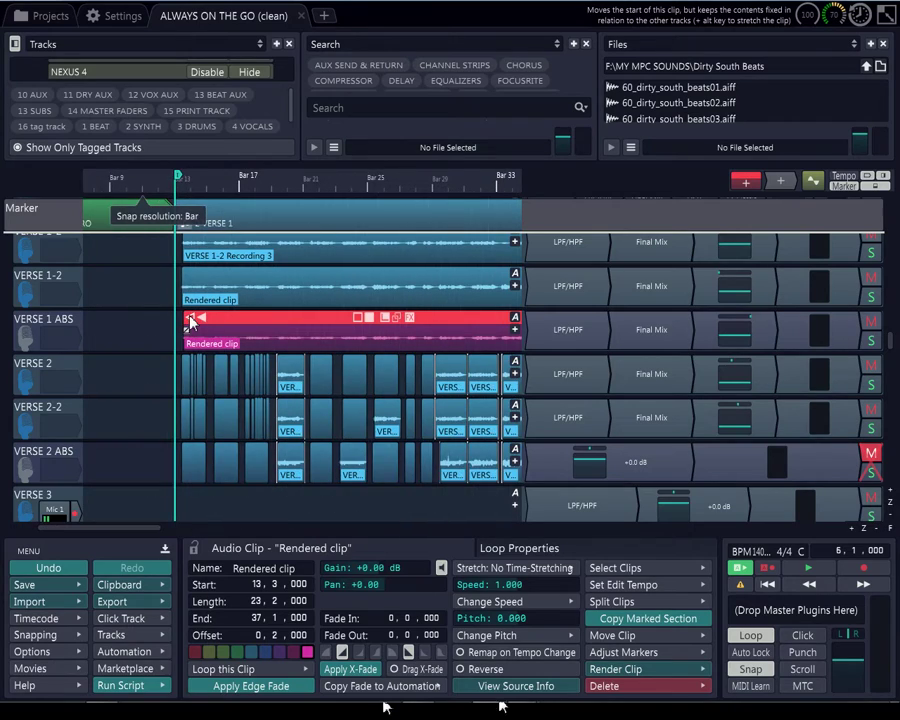
# Check the VERSE 2 track's destination and route the VERSE 1 ABS track to Track 68 (vocals sub)
pyautogui.click(32, 368)
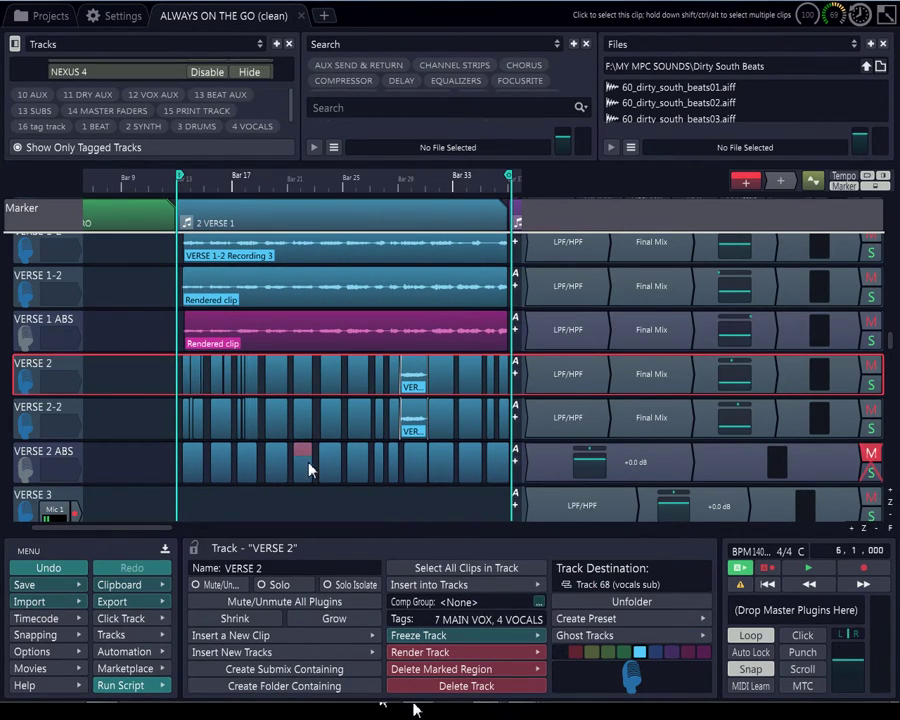
pyautogui.click(60, 330)
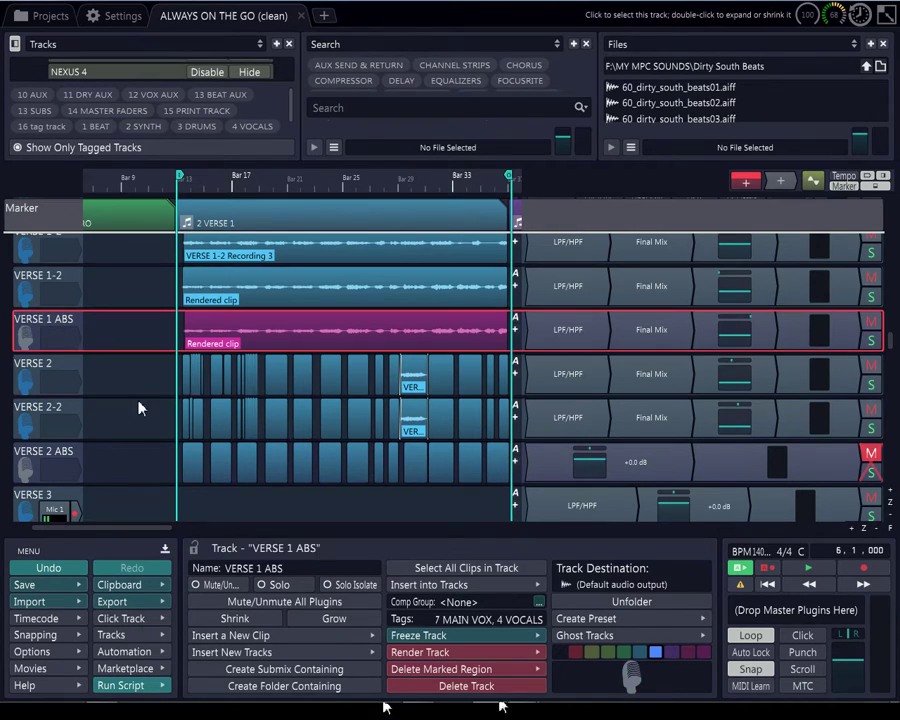
pyautogui.click(630, 584)
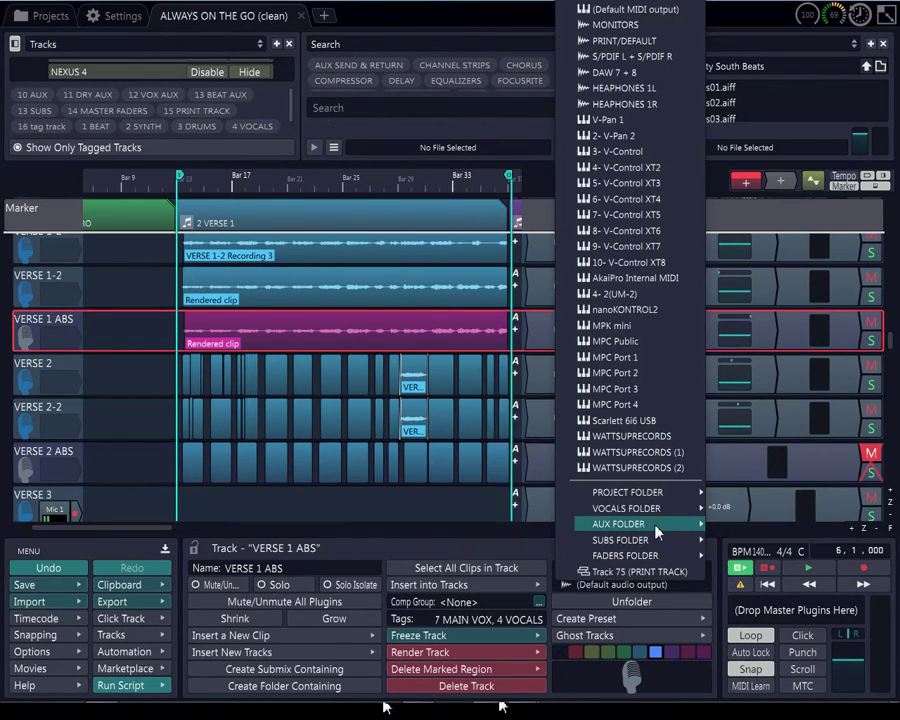
pyautogui.moveTo(657, 510)
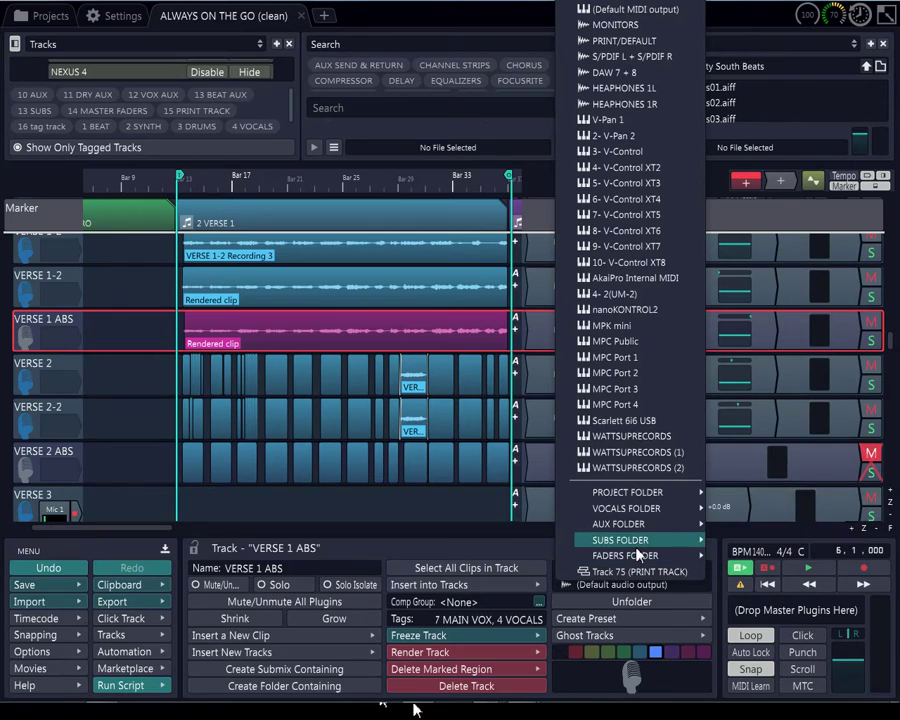
pyautogui.moveTo(660, 540)
pyautogui.click(450, 507)
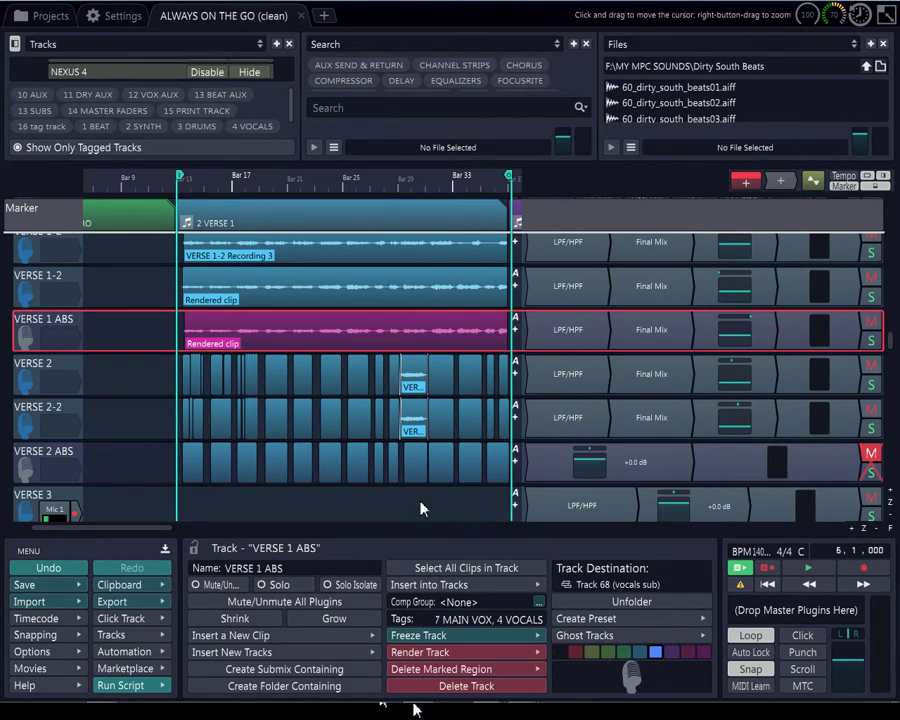
# Route the VERSE 2 track to the default audio output
pyautogui.click(56, 372)
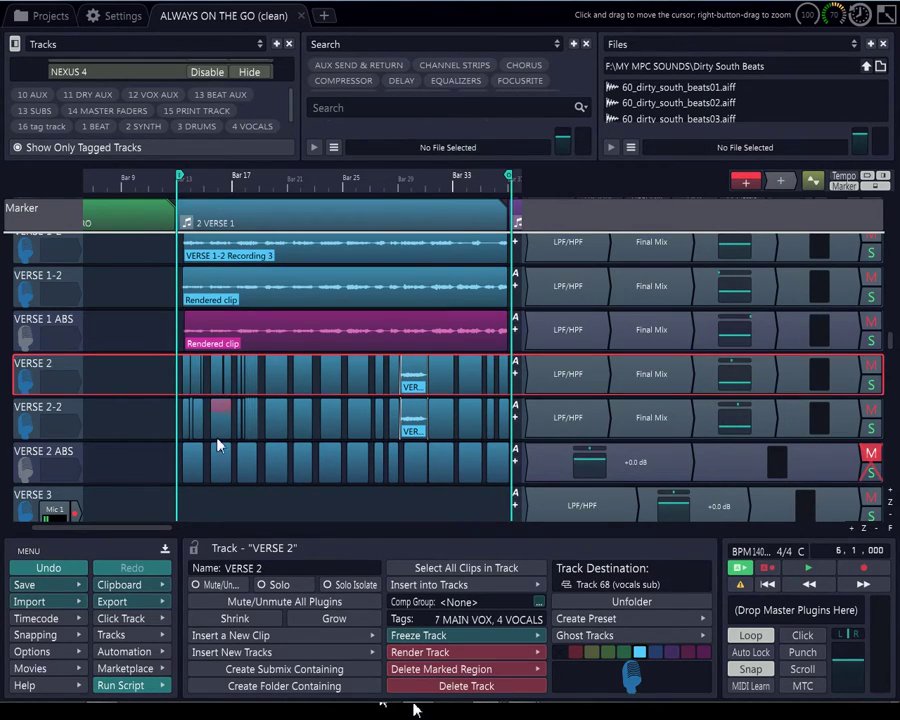
pyautogui.click(629, 588)
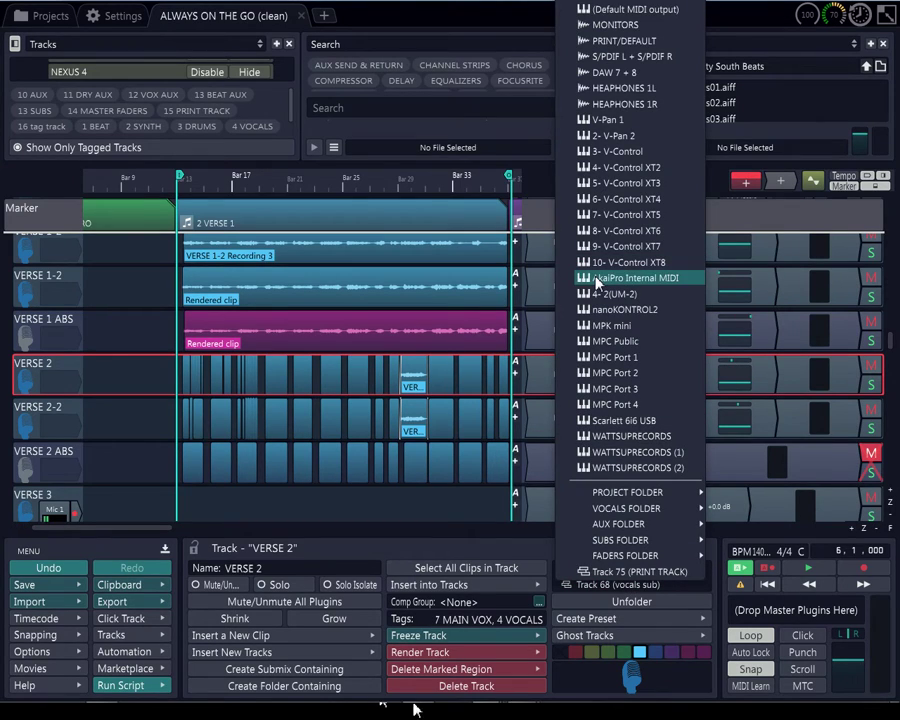
pyautogui.click(616, 4)
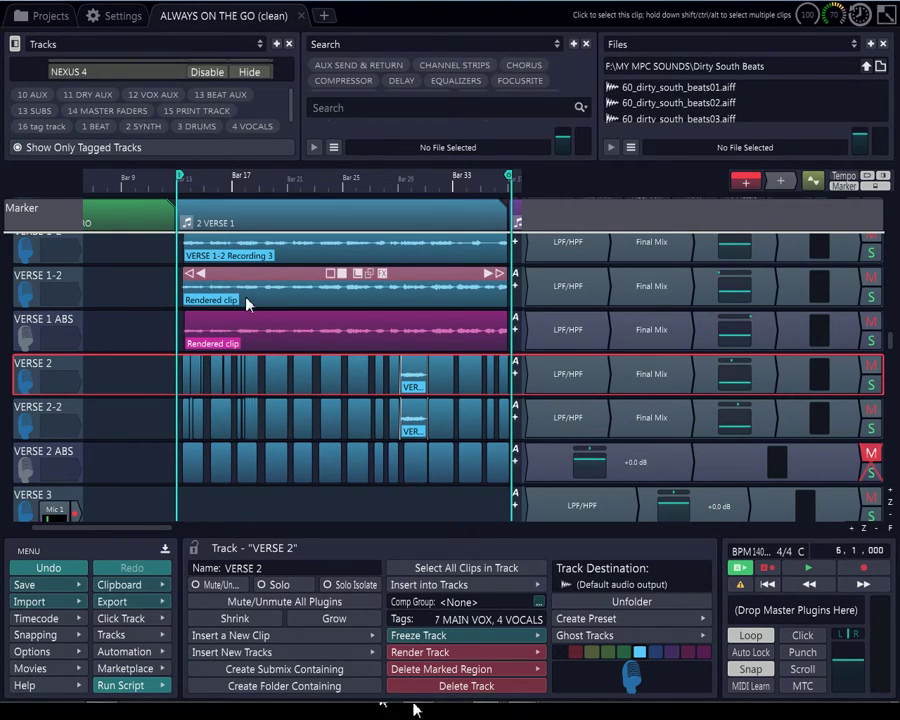
# Select all the chopped clips on the VERSE 2 track and merge them into a single audio clip
pyautogui.scroll(4, 183, 374)
pyautogui.click(198, 370)
pyautogui.scroll(-4, 200, 370)
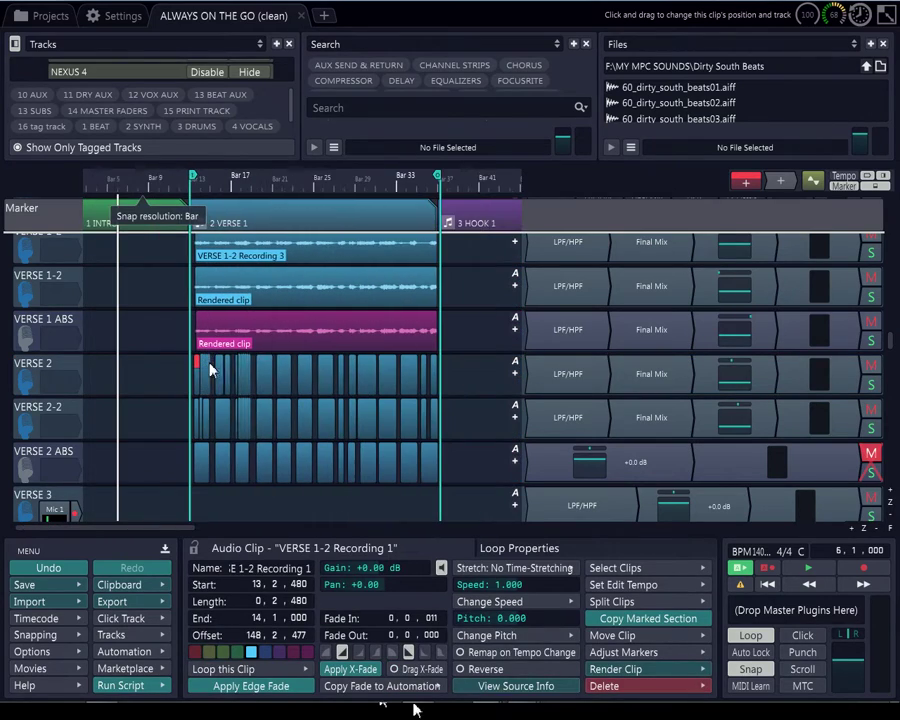
pyautogui.keyDown('shift'); pyautogui.click(440, 375); pyautogui.keyUp('shift')
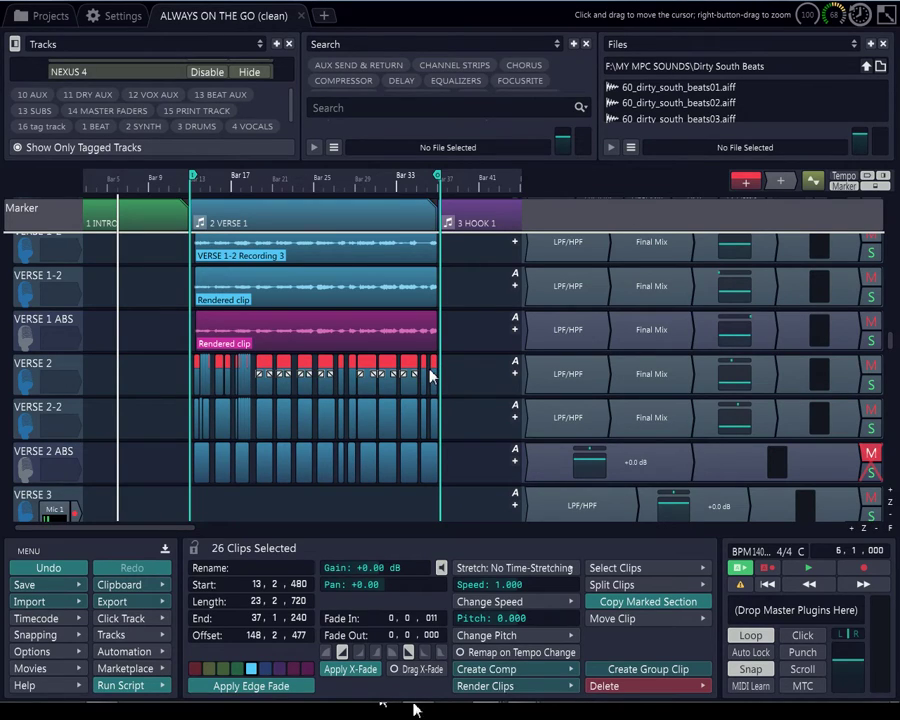
pyautogui.click(478, 688)
pyautogui.click(496, 578)
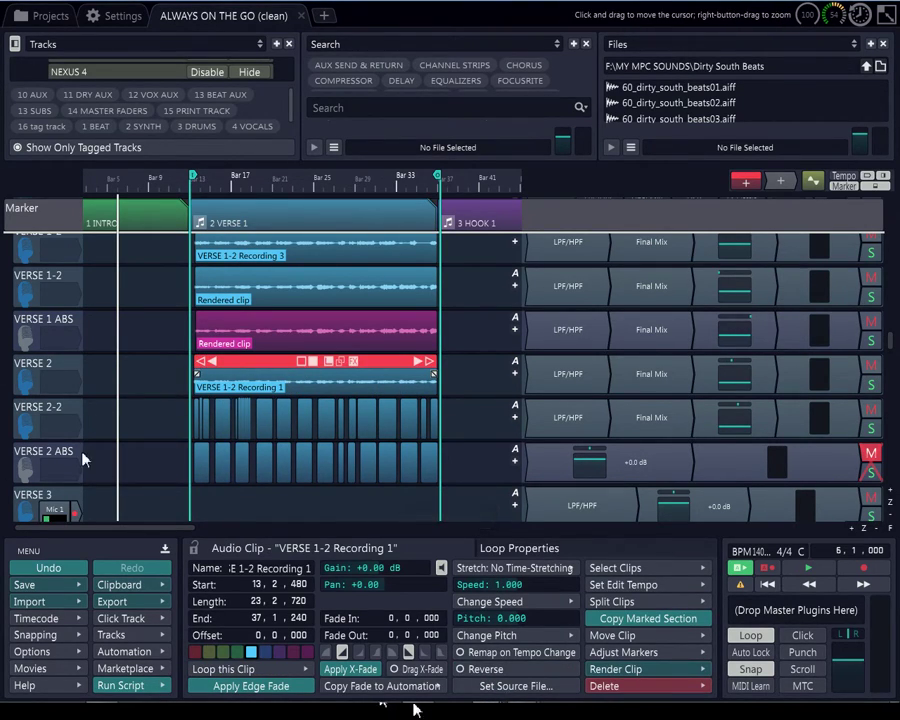
# Restore the VERSE 2 track's destination to Track 68 (vocals sub) in the subs folder
pyautogui.click(62, 368)
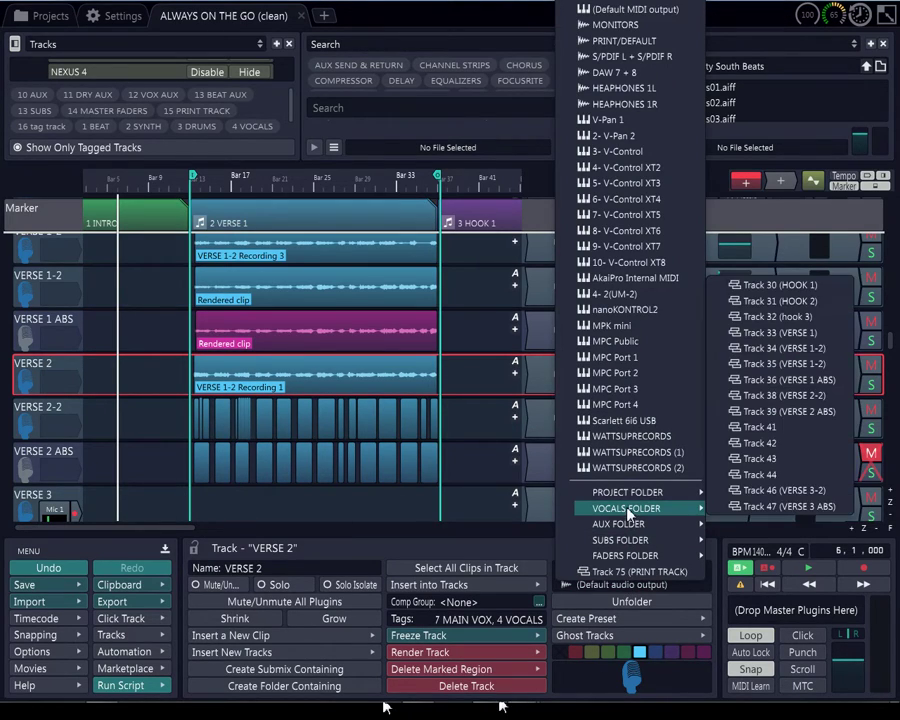
pyautogui.moveTo(621, 540)
pyautogui.click(455, 508)
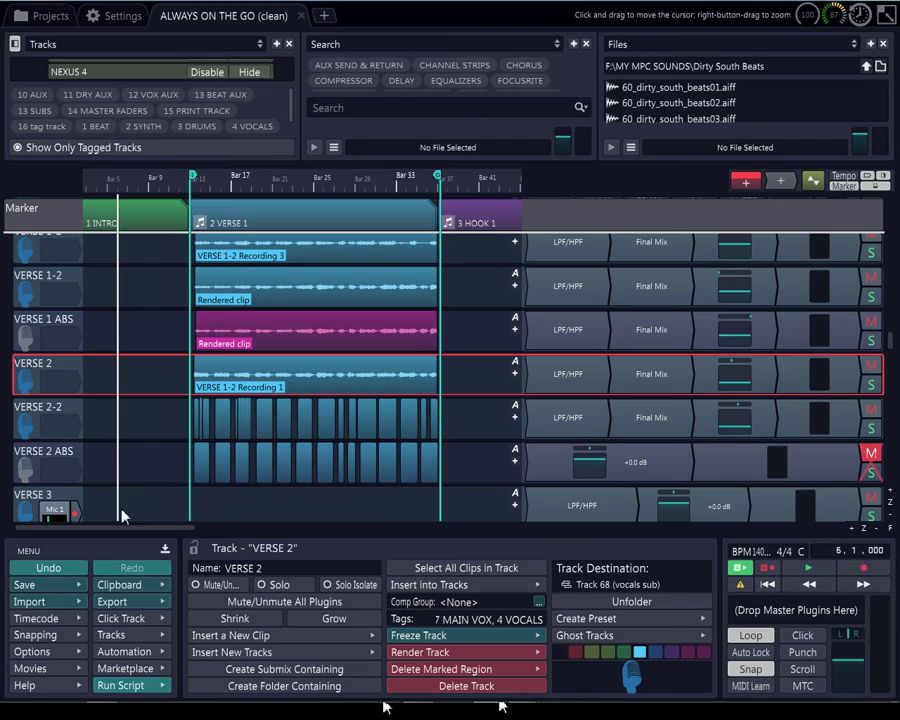
# Route the VERSE 2-2 track to the default audio output
pyautogui.click(57, 413)
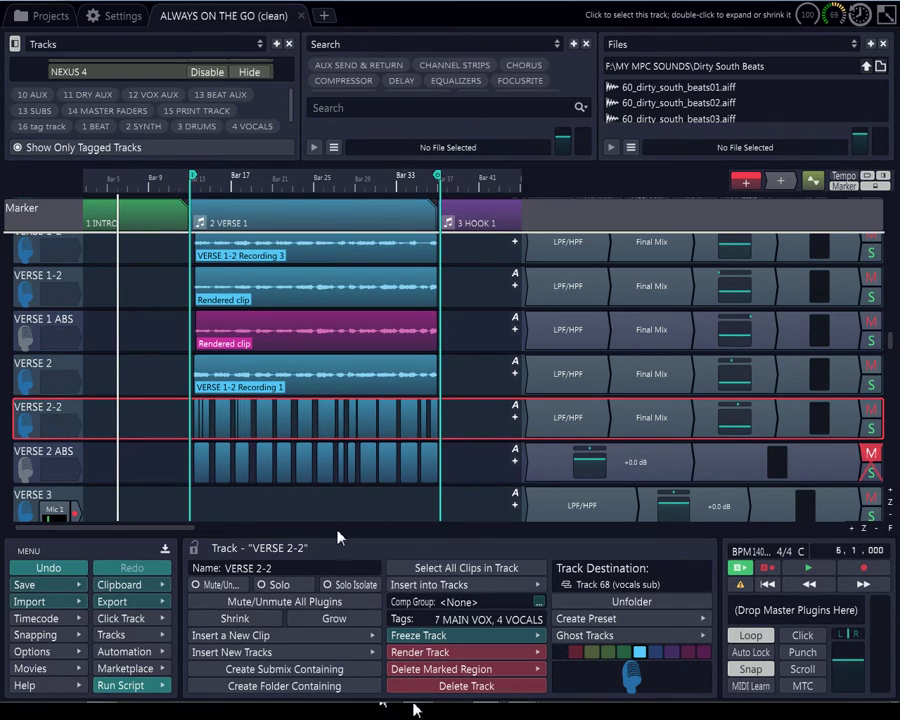
pyautogui.click(622, 592)
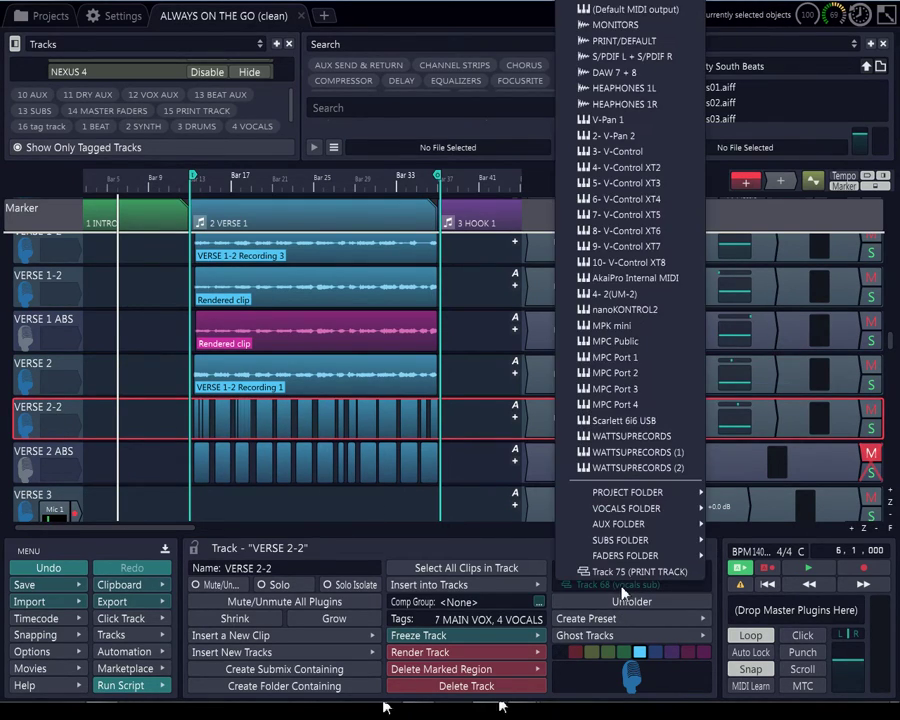
pyautogui.click(578, 7)
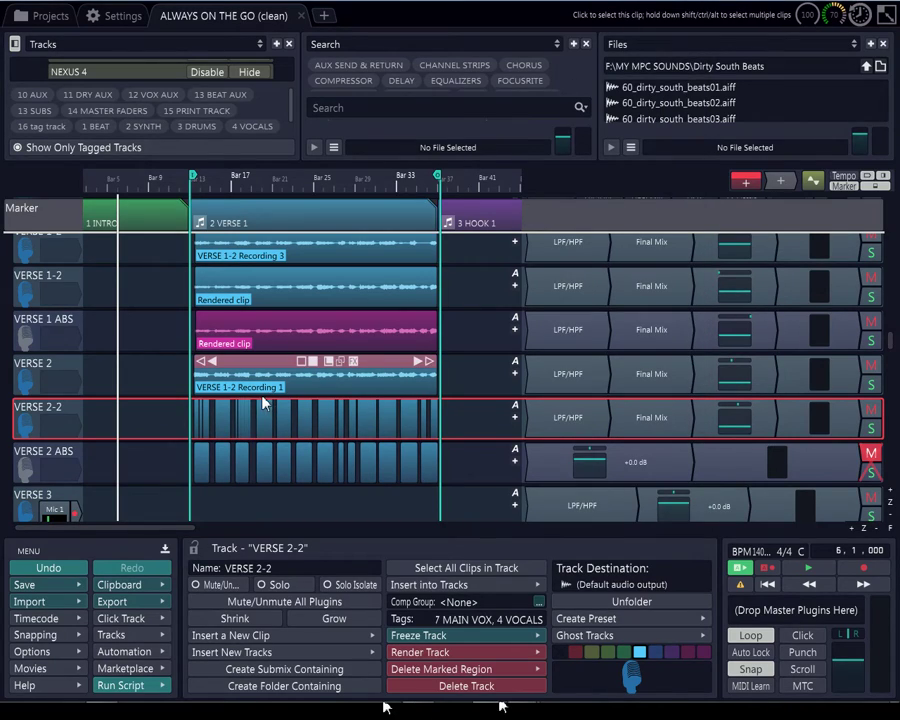
# Select all the chopped clips on the VERSE 2-2 track and render them to replace them with a single clip
pyautogui.click(205, 418)
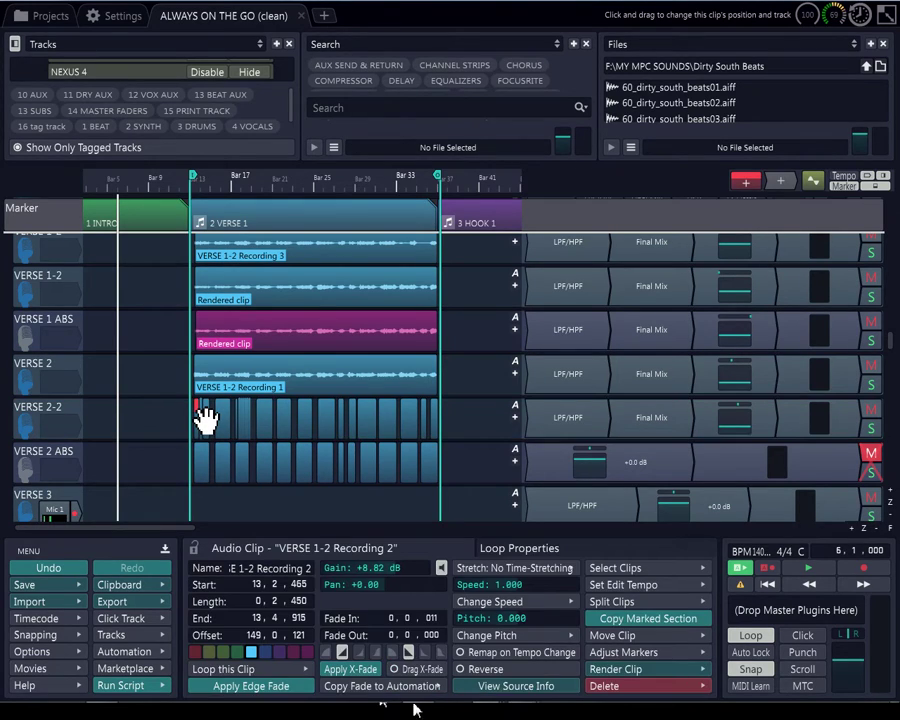
pyautogui.moveTo(205, 418); pyautogui.dragTo(432, 418)
pyautogui.hotkey('ctrl', 'a')
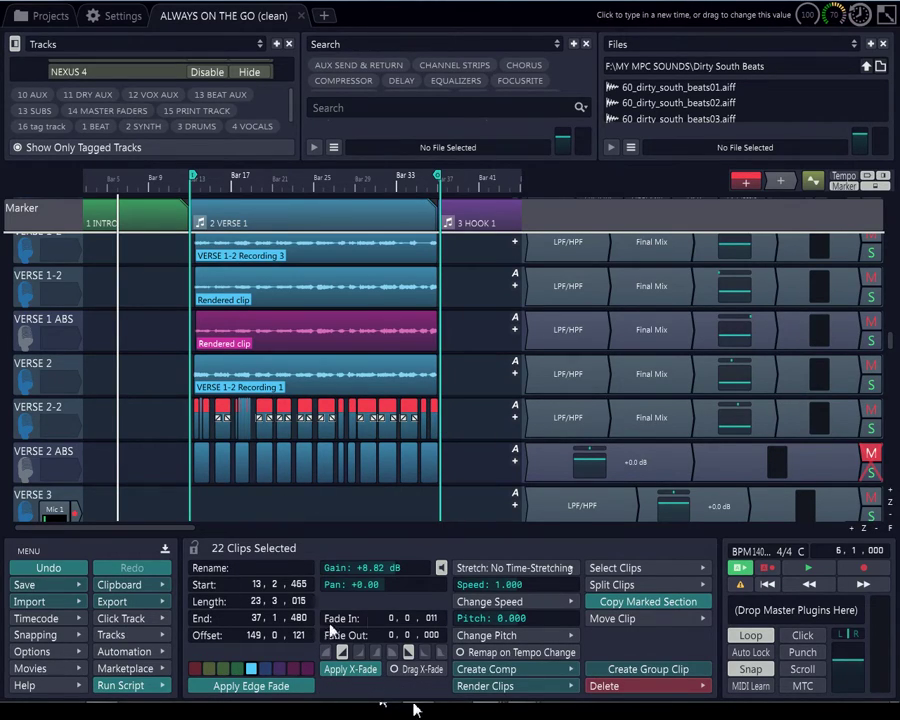
pyautogui.click(505, 686)
pyautogui.press('Escape')
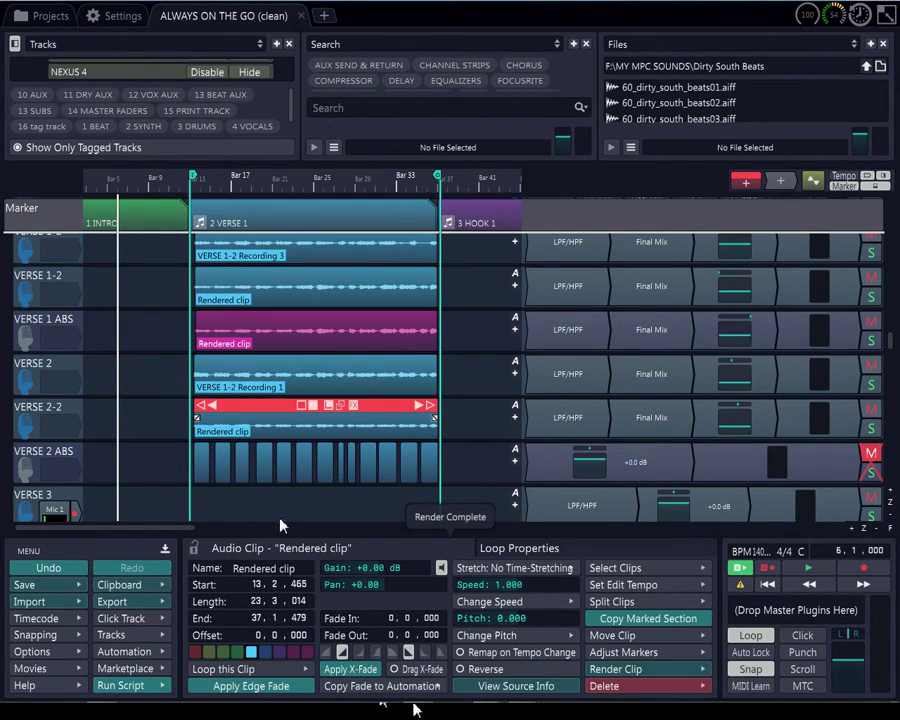
# Restore the VERSE 2-2 track's destination to Track 68 (vocals sub) in the subs folder
pyautogui.click(60, 414)
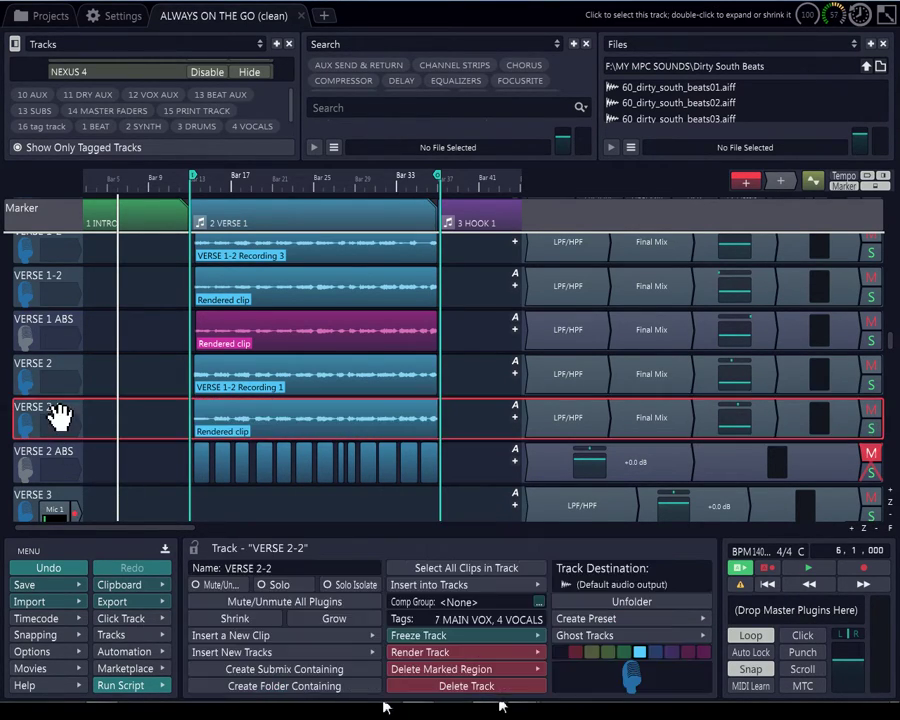
pyautogui.click(608, 585)
pyautogui.moveTo(610, 542)
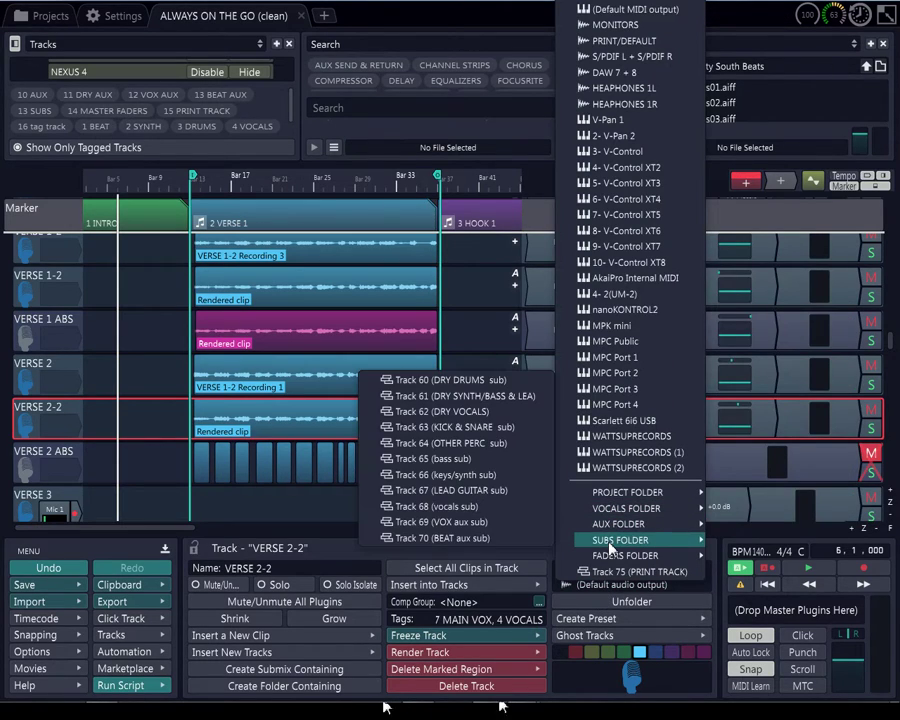
pyautogui.click(462, 510)
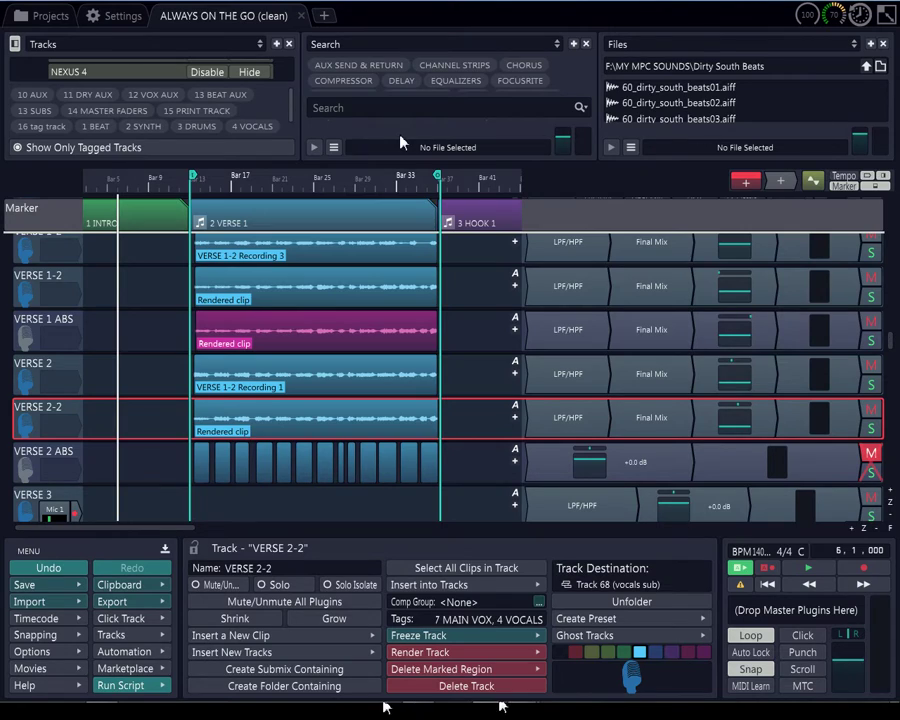
# View the items in the new beat 1 project and return to the ALWAYS ON THE GO (clean) edit
pyautogui.click(62, 17)
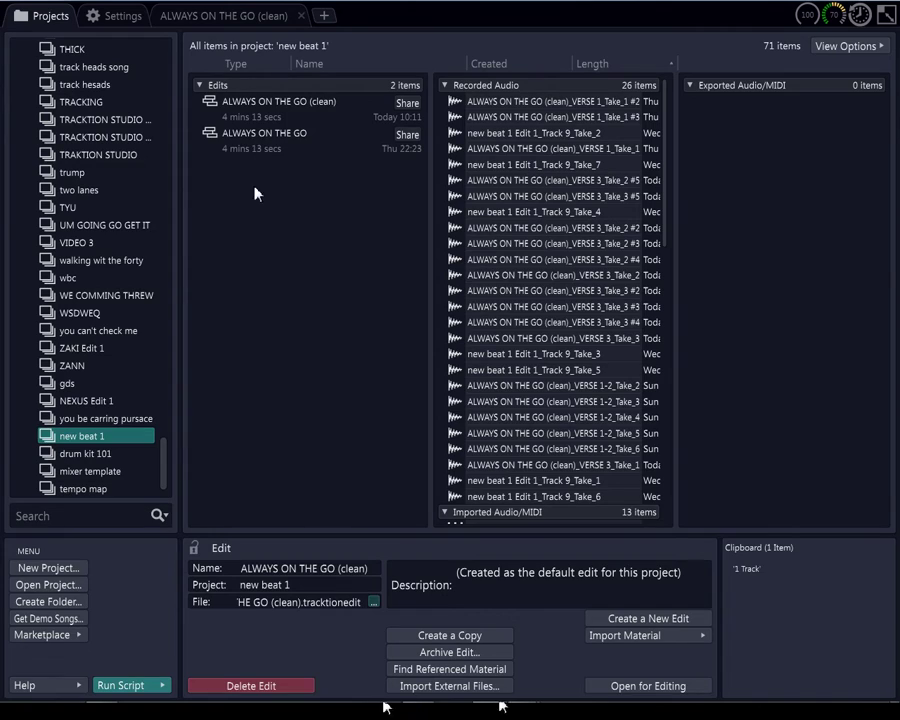
pyautogui.click(235, 15)
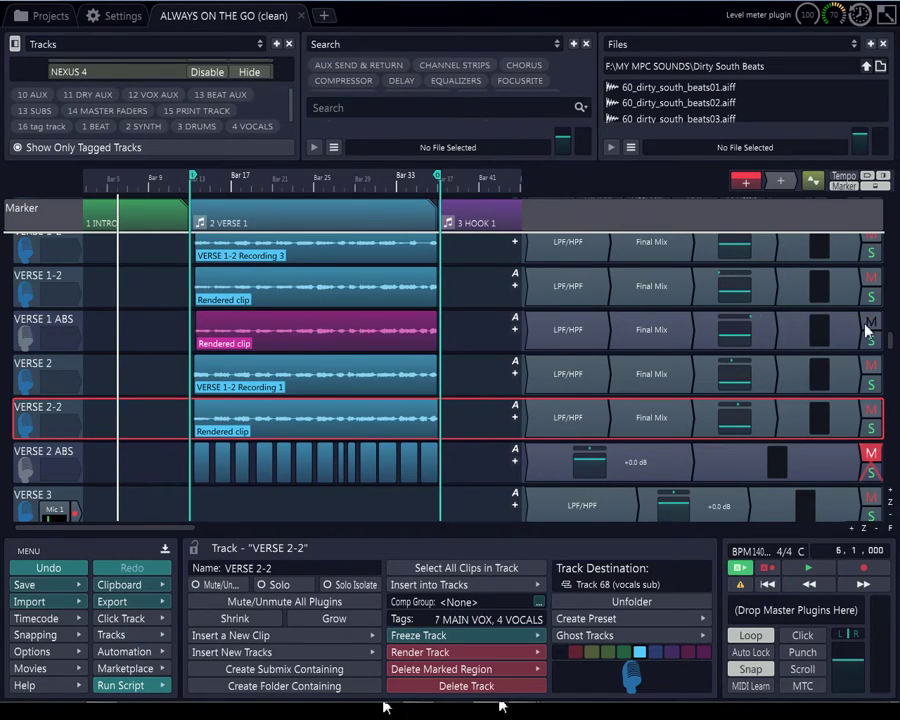
# Move the mark-out and mark-in positions so the marked region spans the 4 VERSE 2 section, around the VERSE 3 track's clips
pyautogui.moveTo(890, 345)
pyautogui.mouseDown()
pyautogui.moveTo(890, 315)
pyautogui.moveTo(893, 355)
pyautogui.moveTo(893, 307)
pyautogui.moveTo(893, 330)
pyautogui.mouseUp()
pyautogui.scroll(-5, 277, 365)
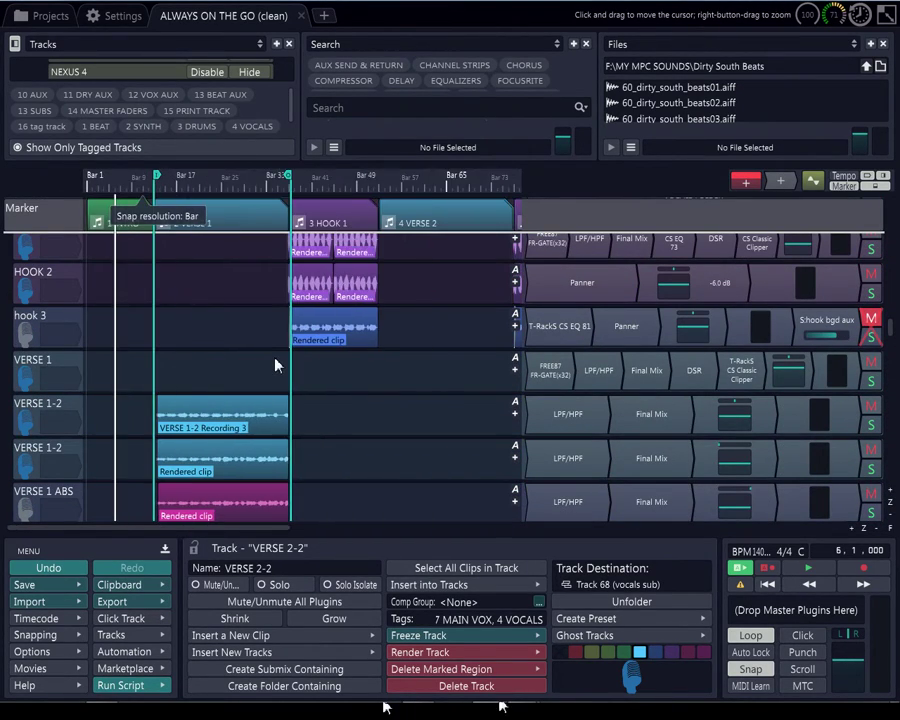
pyautogui.scroll(2, 277, 365)
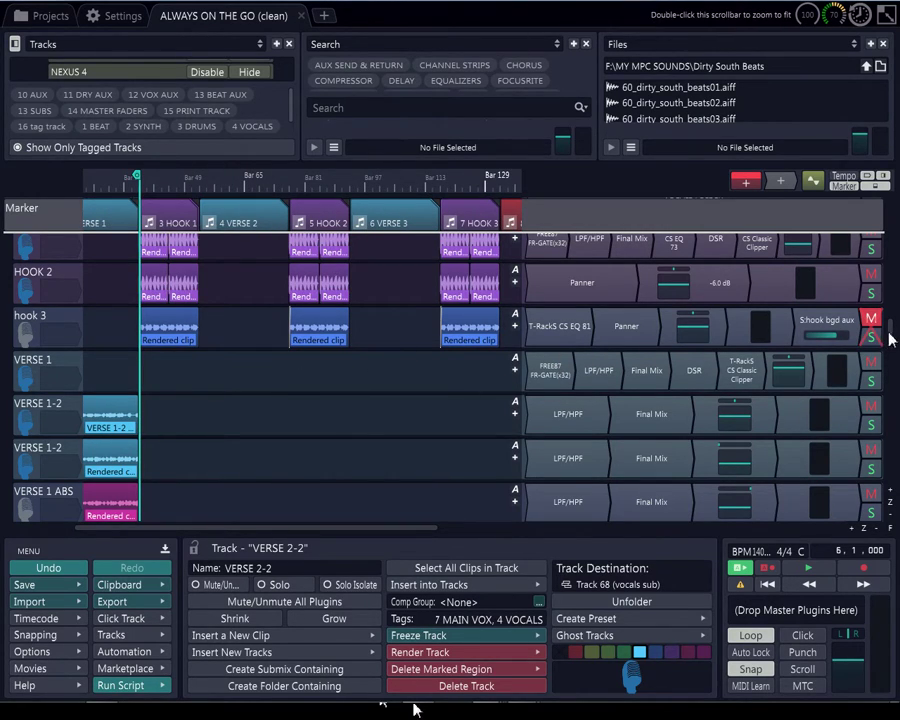
pyautogui.moveTo(890, 330); pyautogui.dragTo(887, 362)
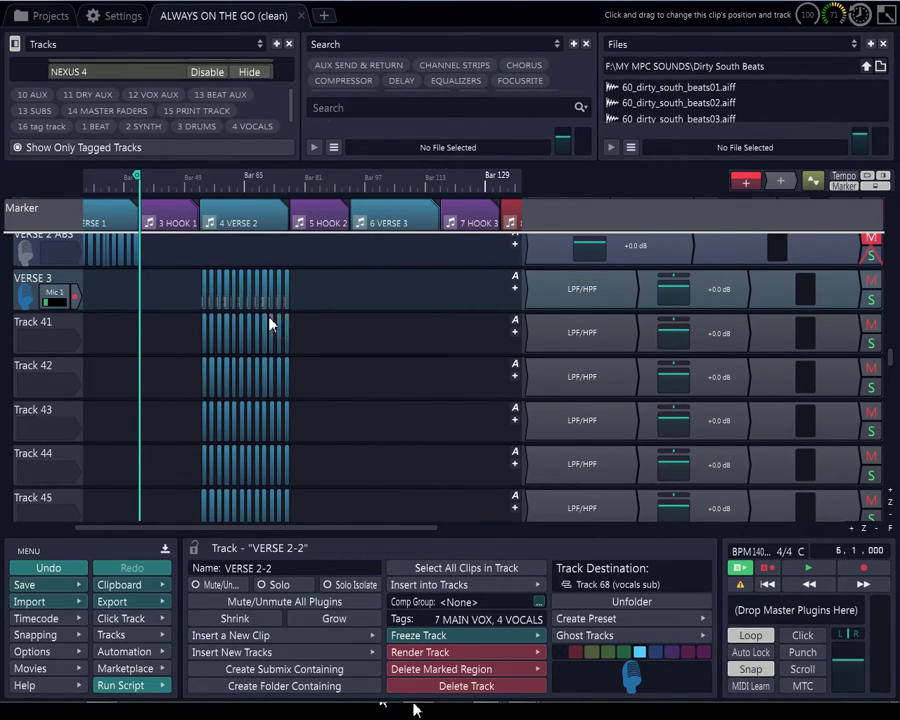
pyautogui.moveTo(141, 345); pyautogui.dragTo(292, 350)
pyautogui.scroll(-2, 114, 334)
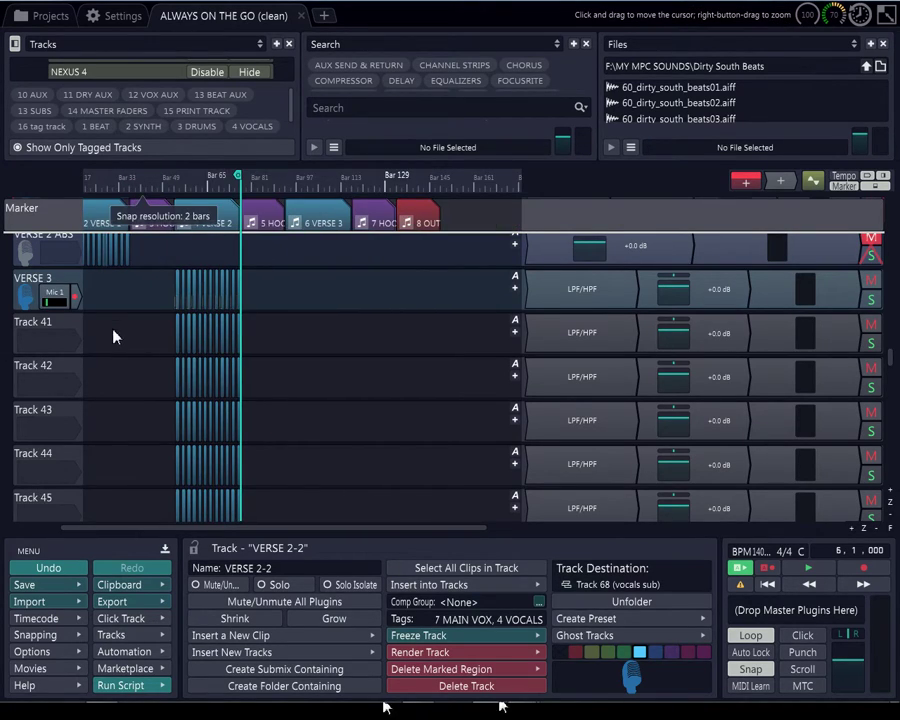
pyautogui.hscroll(-2, 219, 368)
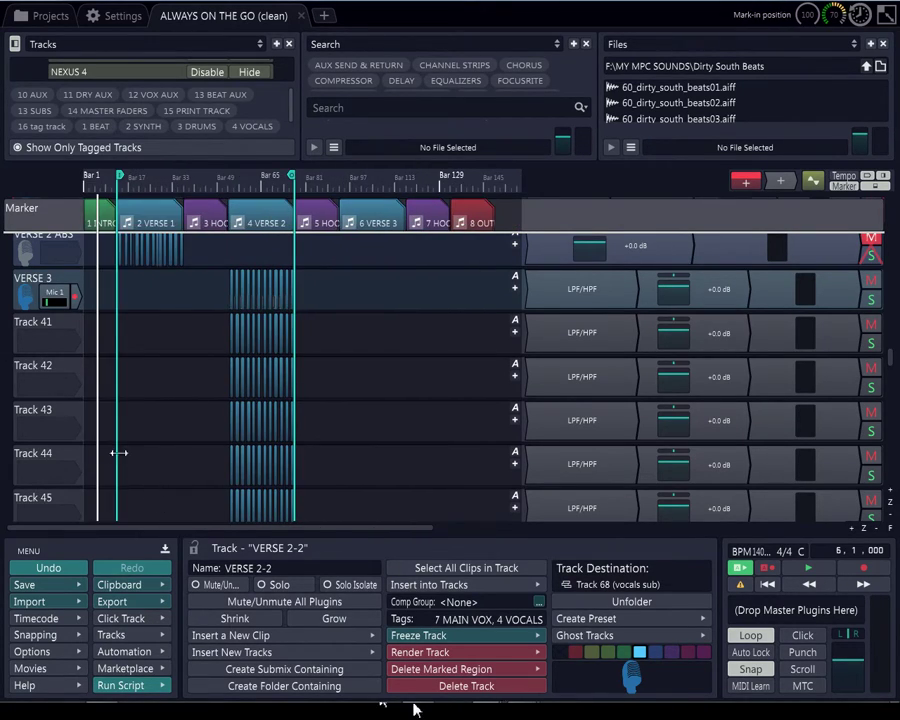
pyautogui.moveTo(119, 432); pyautogui.dragTo(229, 427)
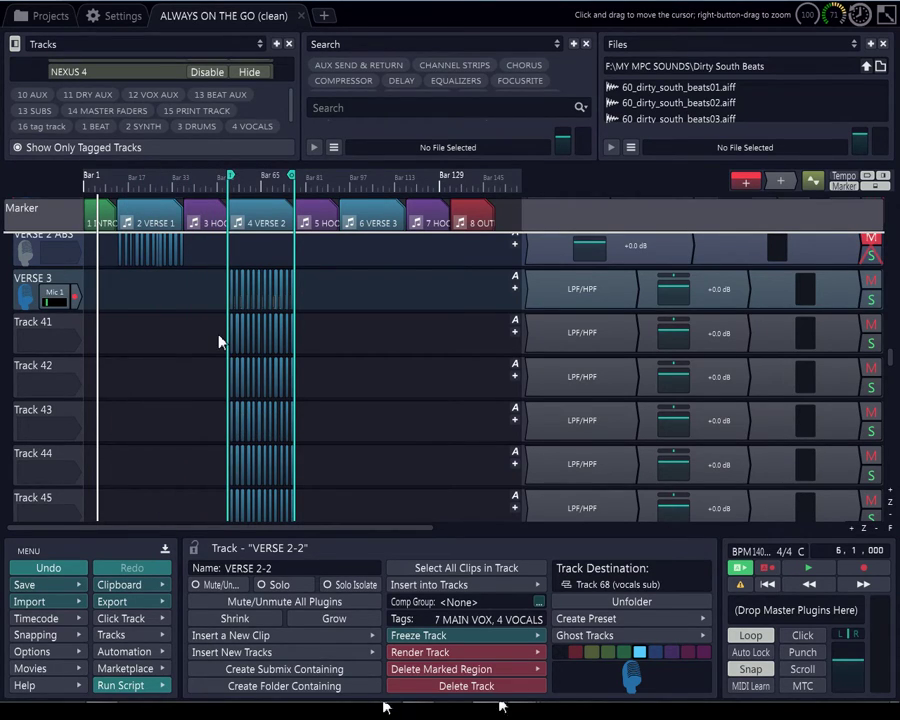
pyautogui.scroll(5, 227, 321)
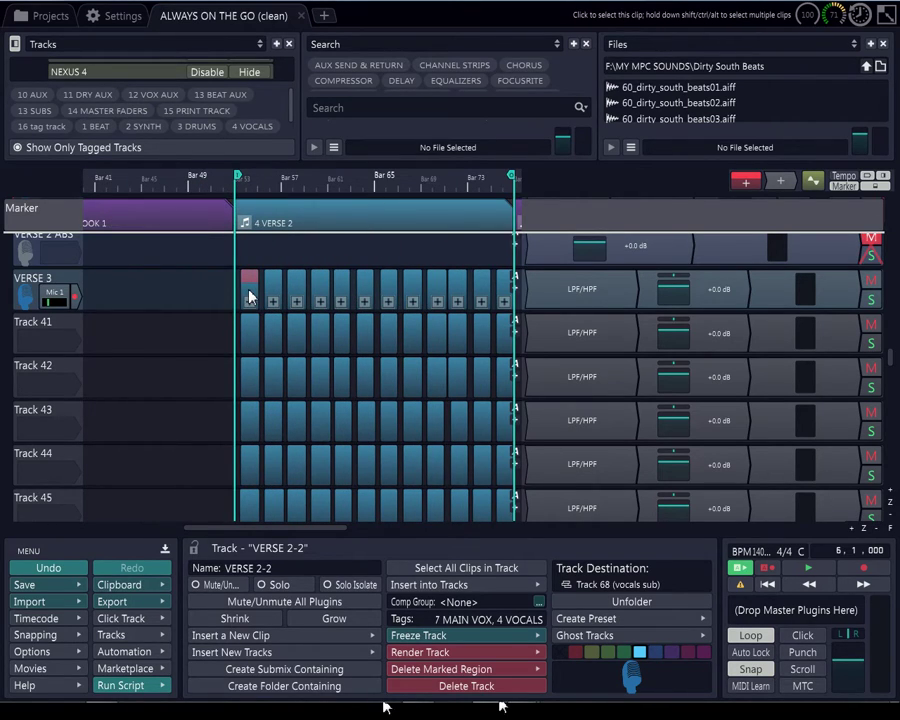
pyautogui.click(249, 296)
pyautogui.scroll(-2, 249, 296)
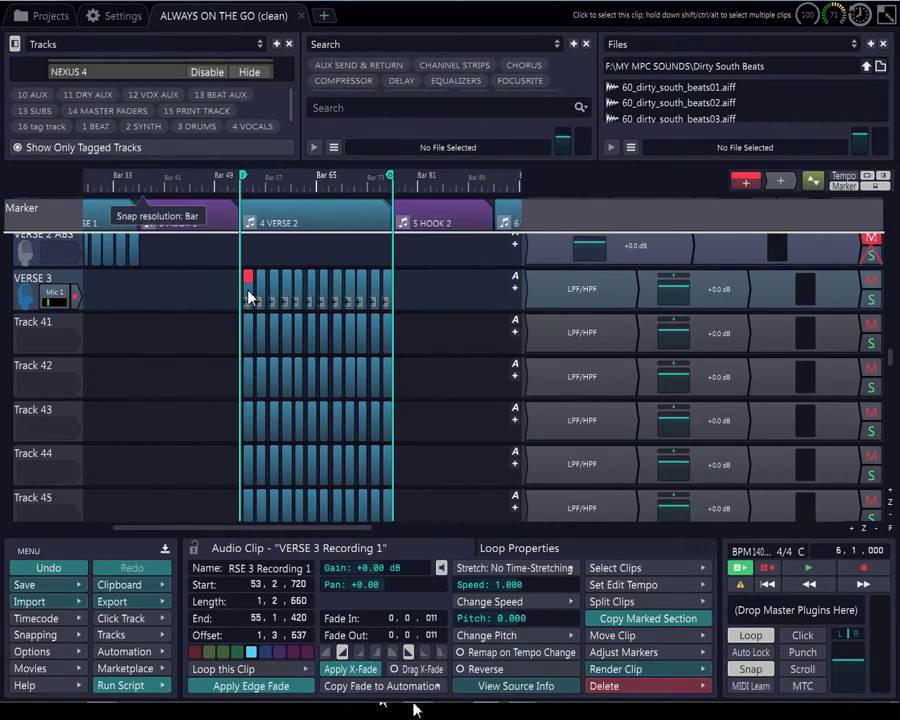
pyautogui.keyDown('shift'); pyautogui.click(398, 283); pyautogui.keyUp('shift')
pyautogui.click(485, 686)
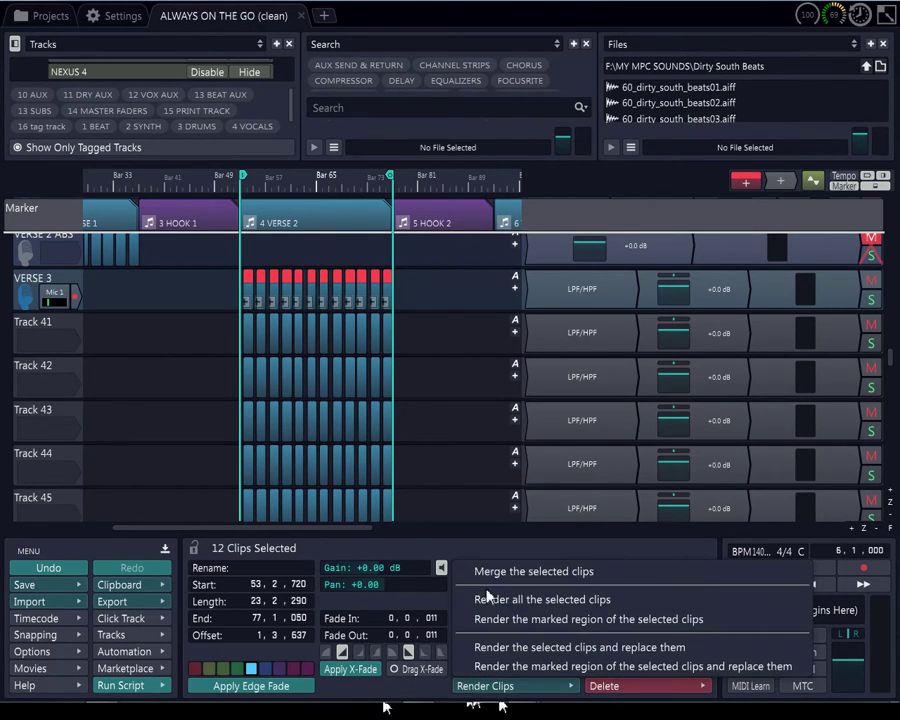
# Route the VERSE 3 track to the default audio output
pyautogui.click(40, 281)
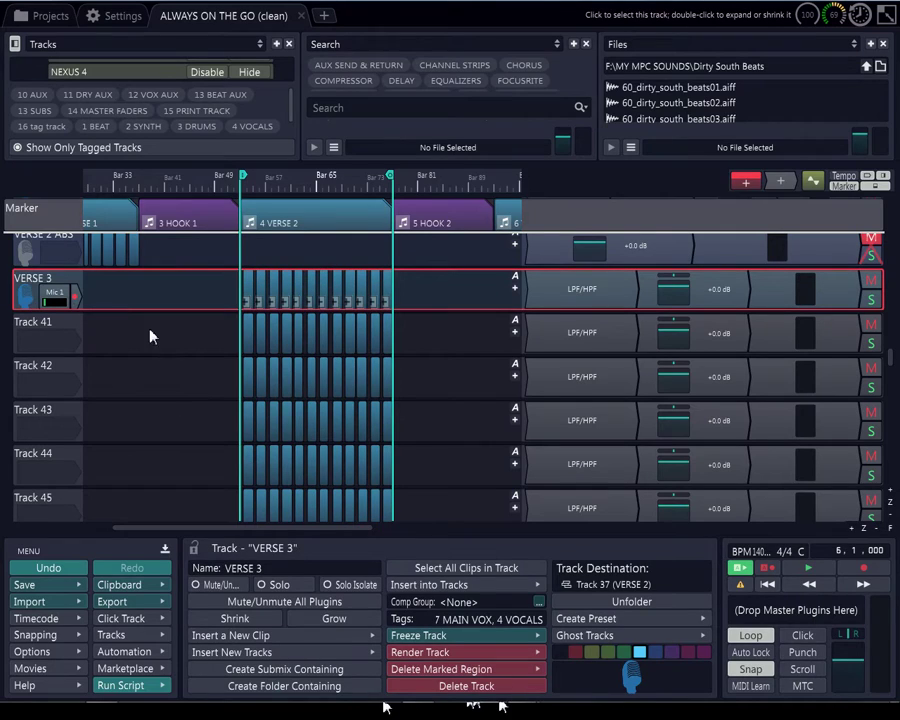
pyautogui.click(602, 590)
pyautogui.moveTo(617, 517)
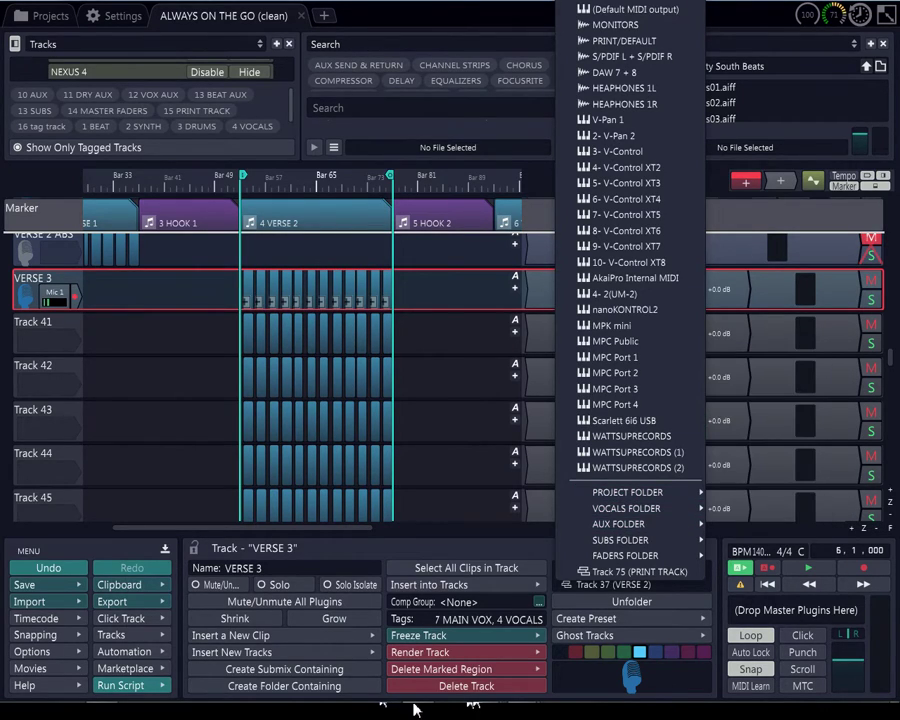
pyautogui.press('Escape')
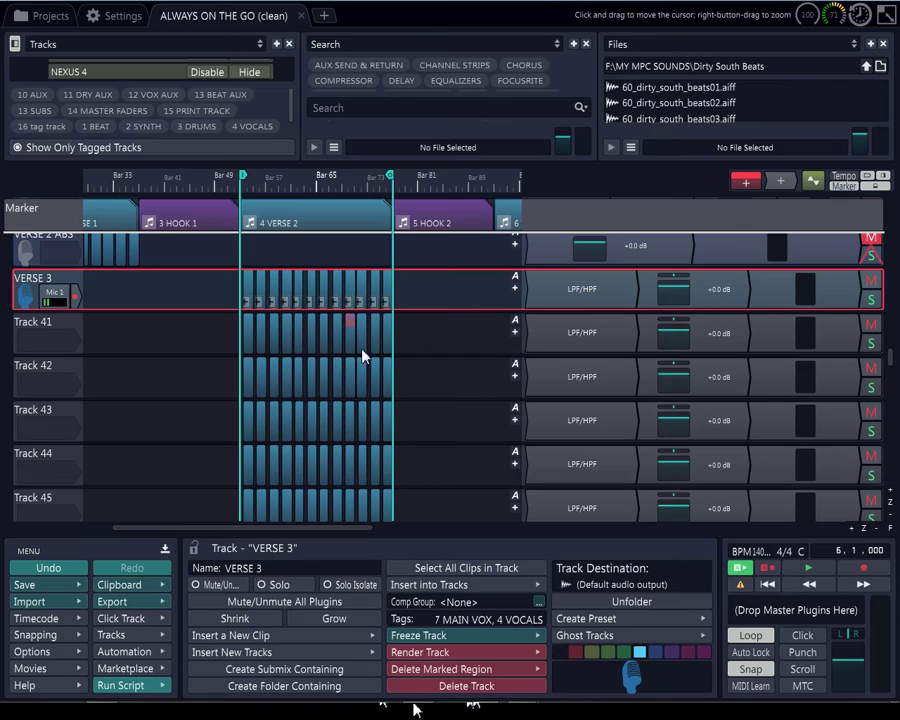
# Select all the chopped clips on the VERSE 3 track and merge them into a single audio clip
pyautogui.click(255, 287)
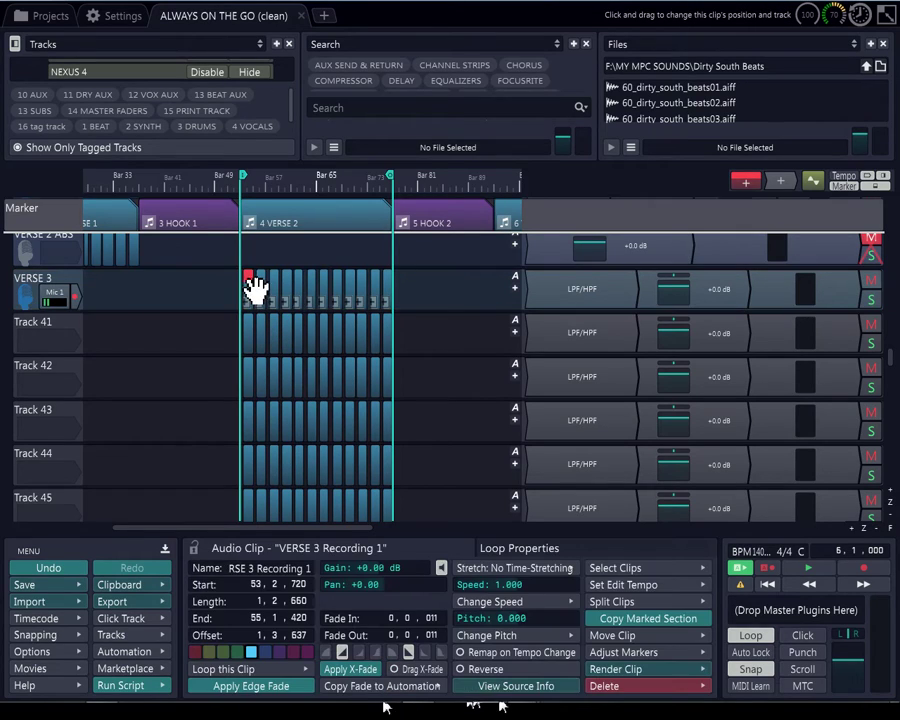
pyautogui.keyDown('shift'); pyautogui.click(391, 286); pyautogui.keyUp('shift')
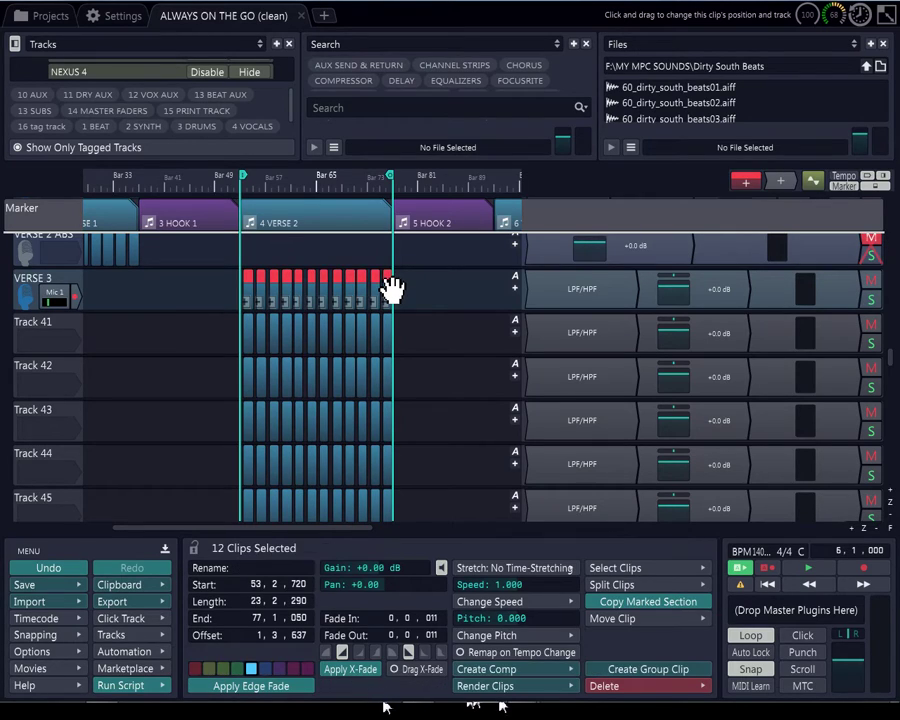
pyautogui.click(520, 683)
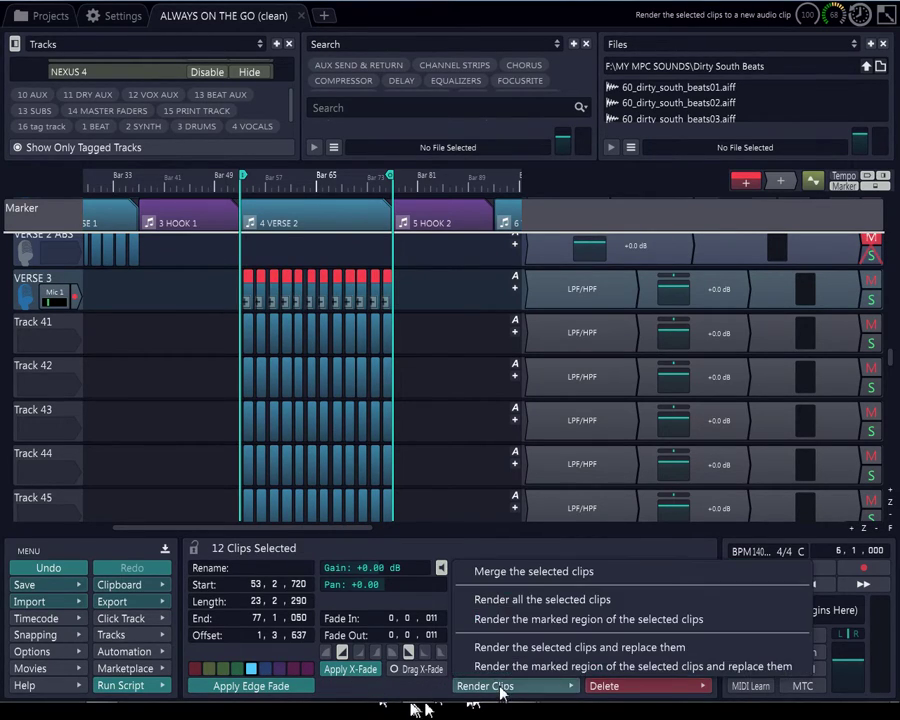
pyautogui.click(496, 594)
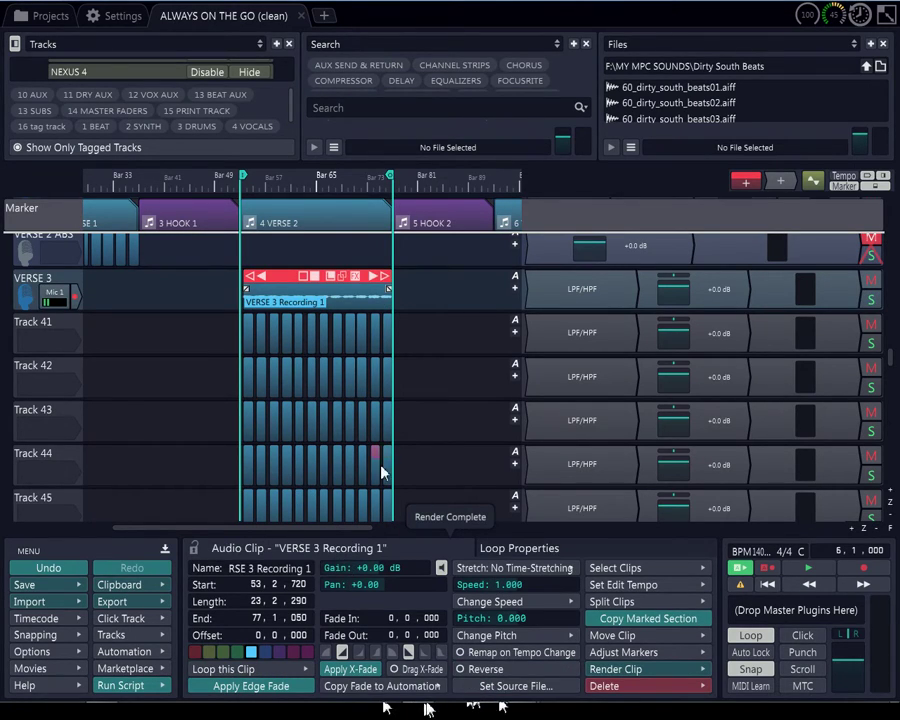
# Set the VERSE 3 track's destination to Track 37 (VERSE 2) in the vocals folder
pyautogui.click(43, 290)
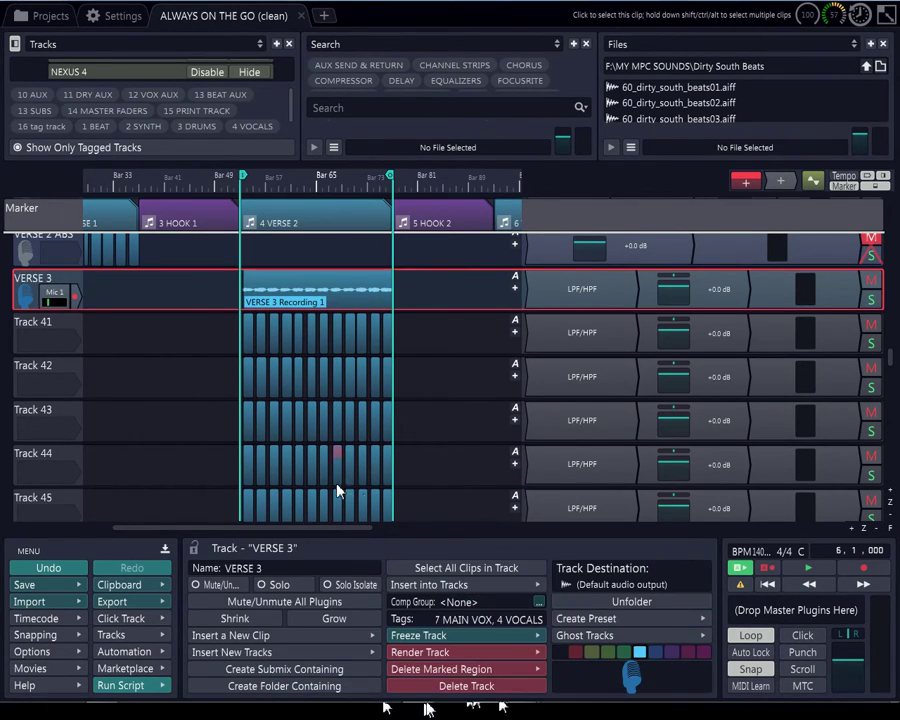
pyautogui.click(612, 588)
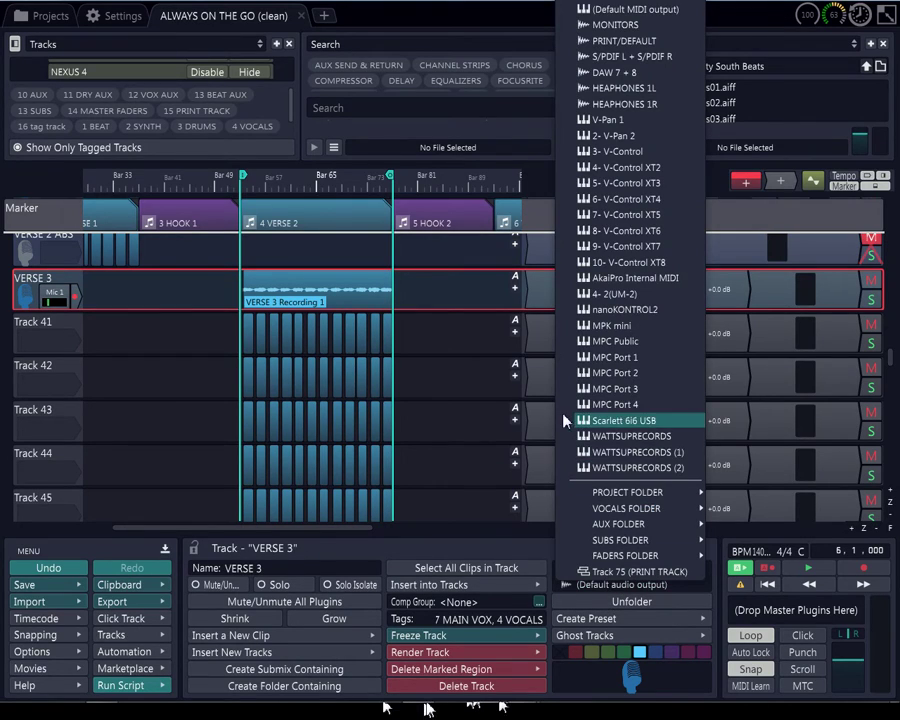
pyautogui.moveTo(650, 548)
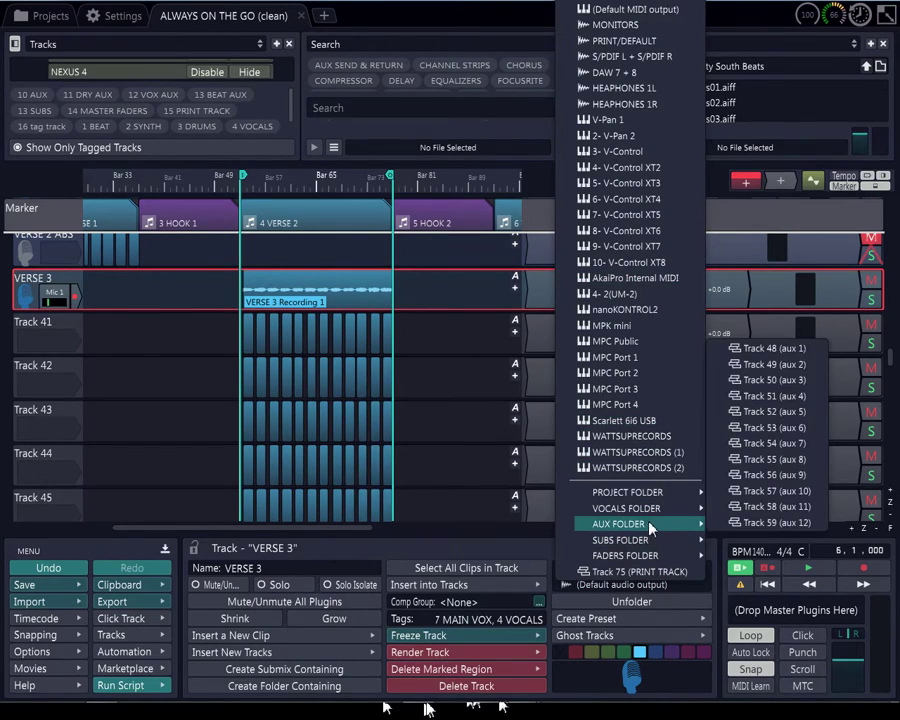
pyautogui.moveTo(660, 508)
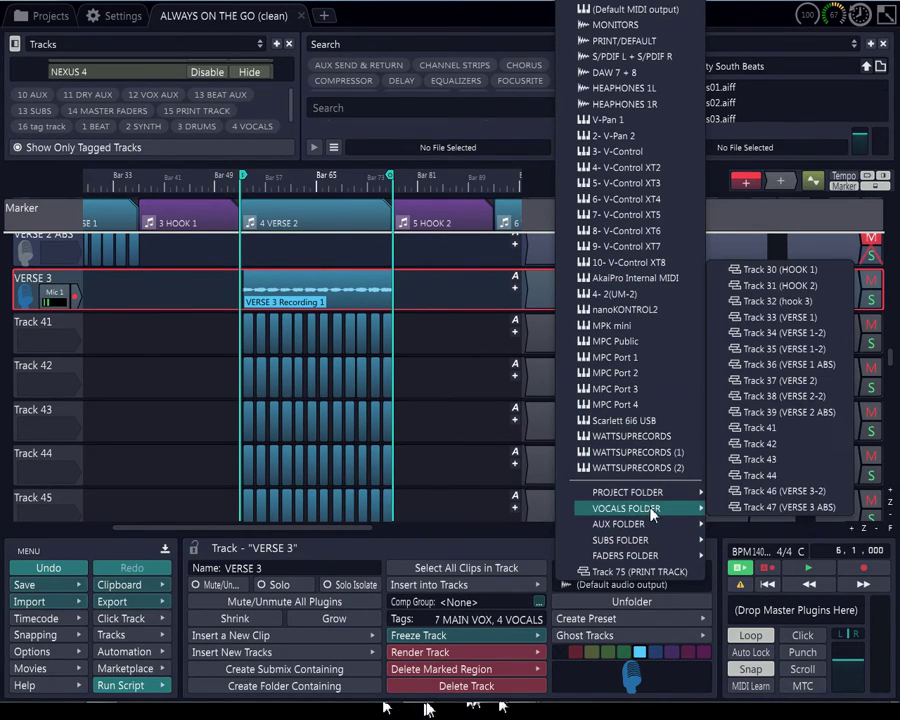
pyautogui.click(786, 383)
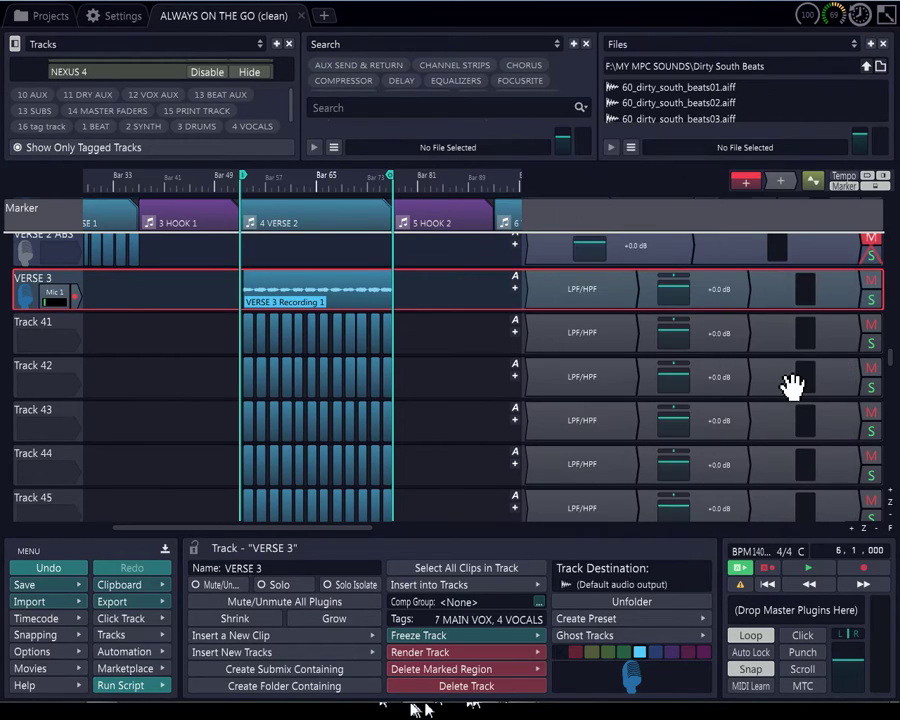
# Route Track 41 to the default audio output and render all its chopped clips into a single audio clip
pyautogui.click(40, 325)
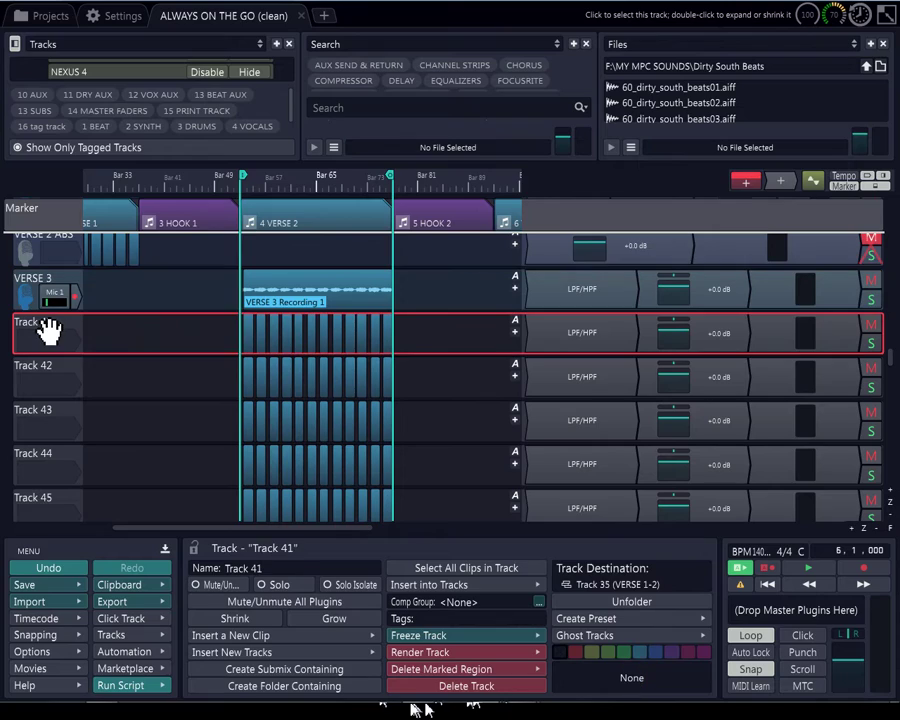
pyautogui.click(606, 586)
pyautogui.click(584, 10)
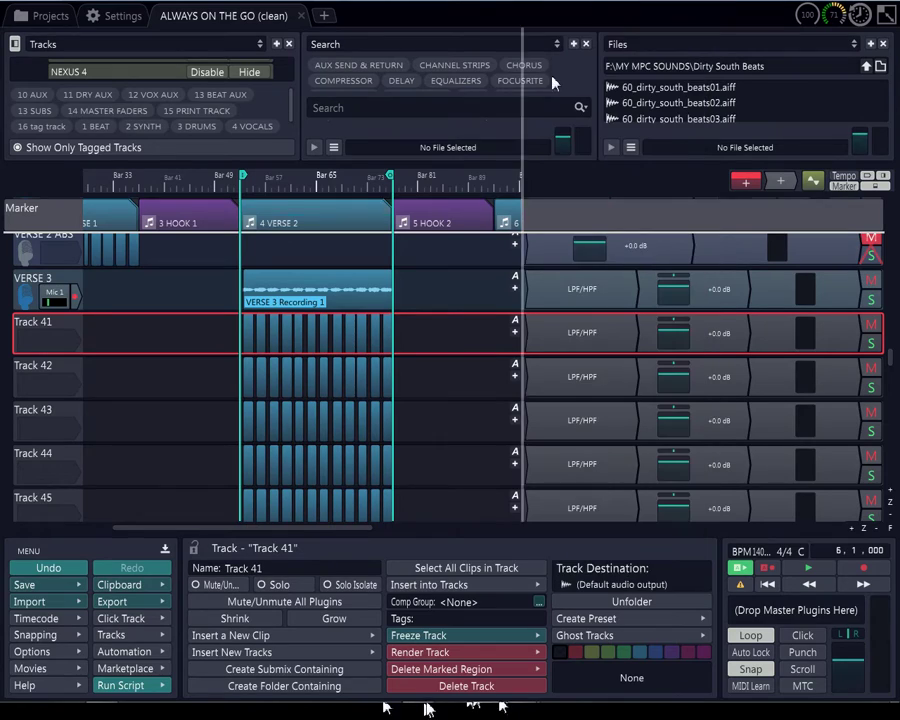
pyautogui.click(251, 335)
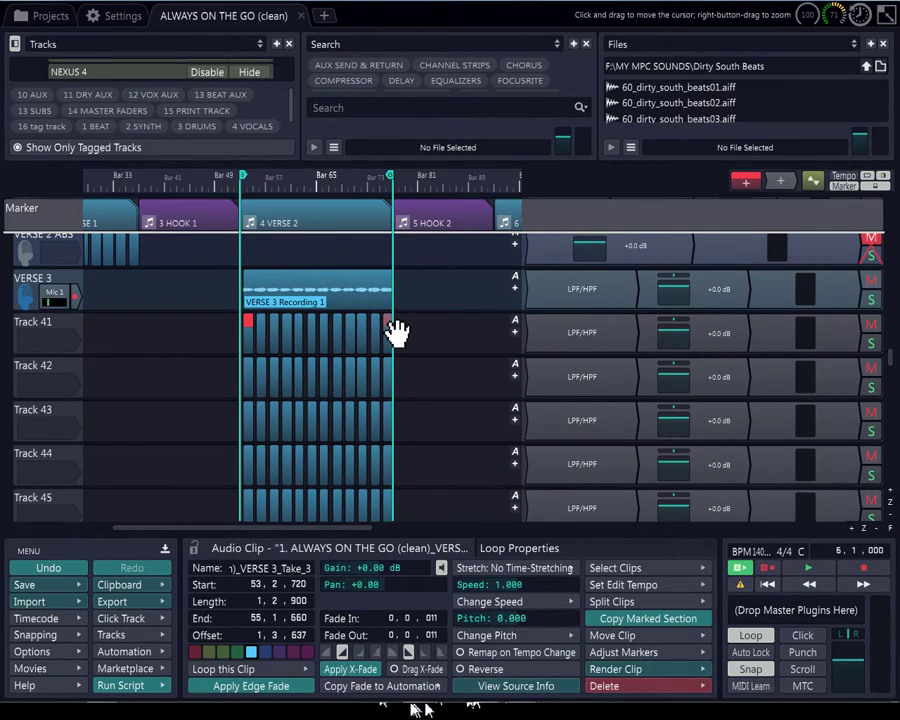
pyautogui.keyDown('shift'); pyautogui.click(394, 328); pyautogui.keyUp('shift')
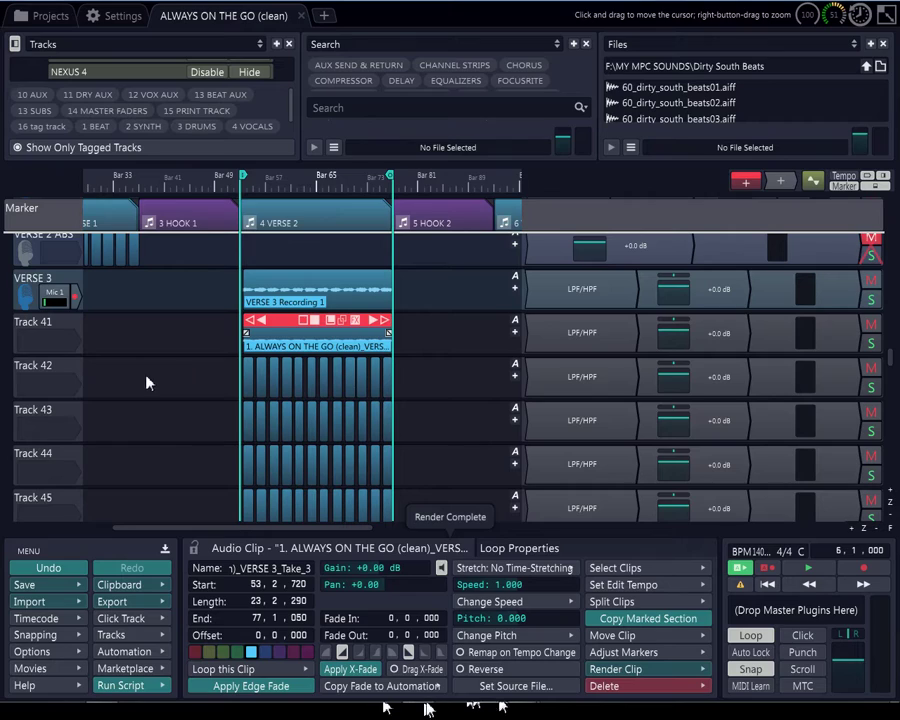
# Set Track 41's destination to Track 34 (VERSE 1-2) in the vocals folder
pyautogui.click(53, 373)
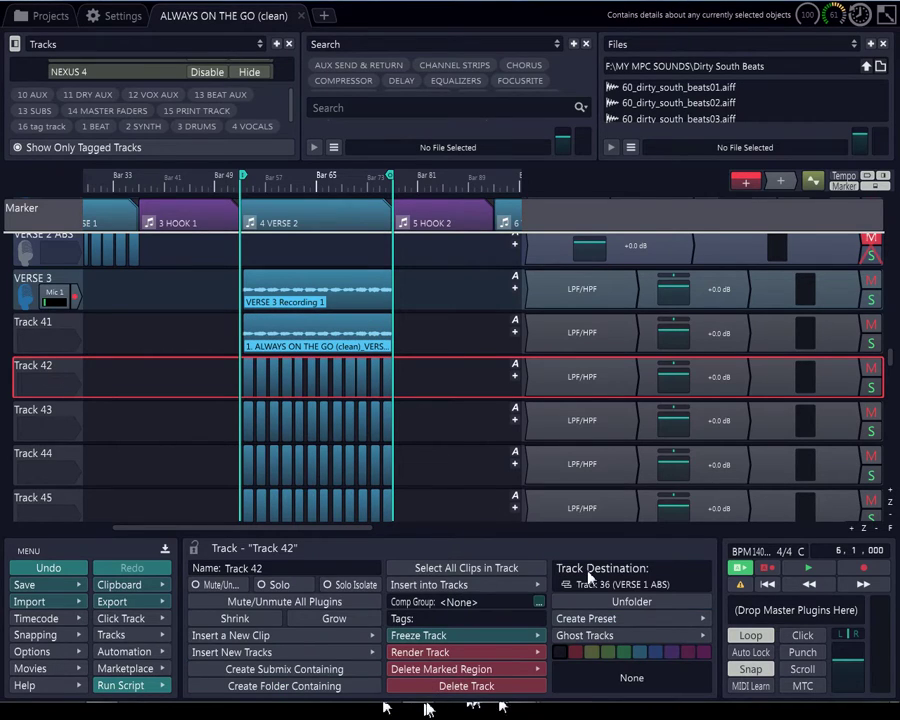
pyautogui.click(617, 583)
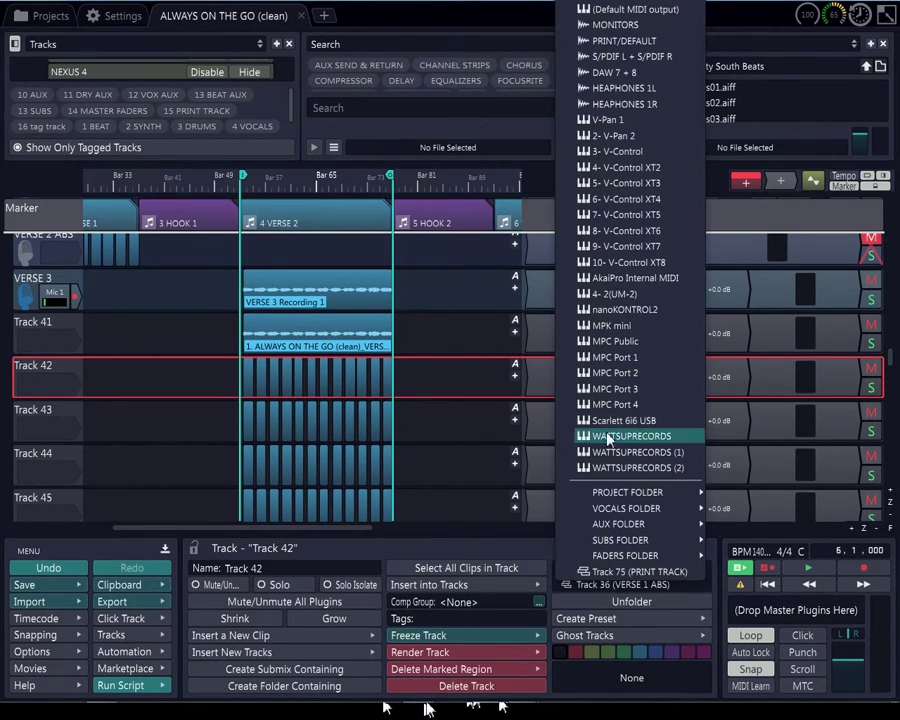
pyautogui.click(70, 343)
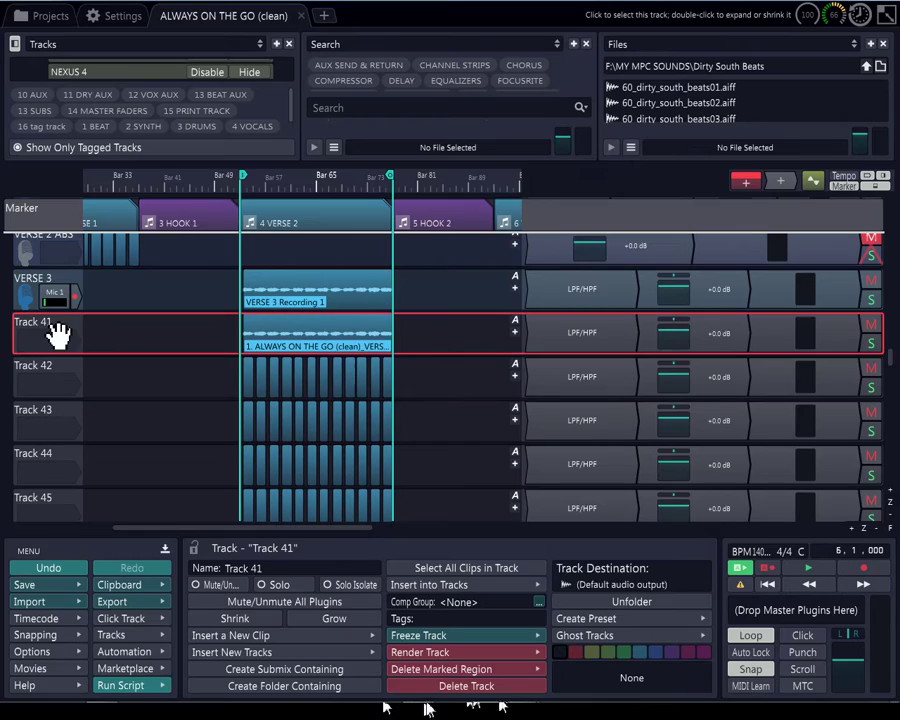
pyautogui.click(590, 588)
pyautogui.moveTo(690, 508)
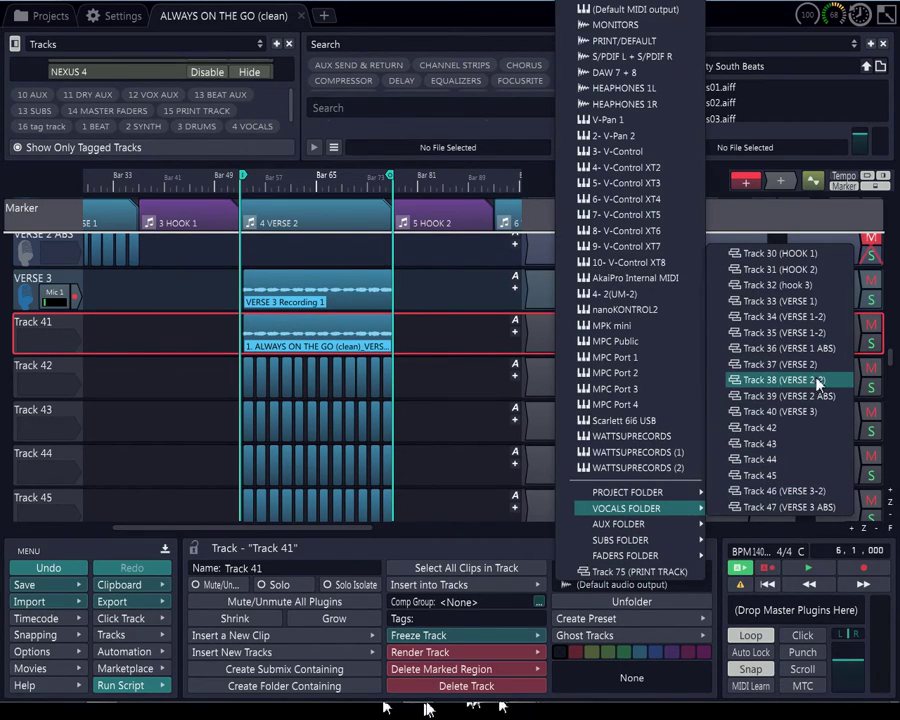
pyautogui.click(818, 316)
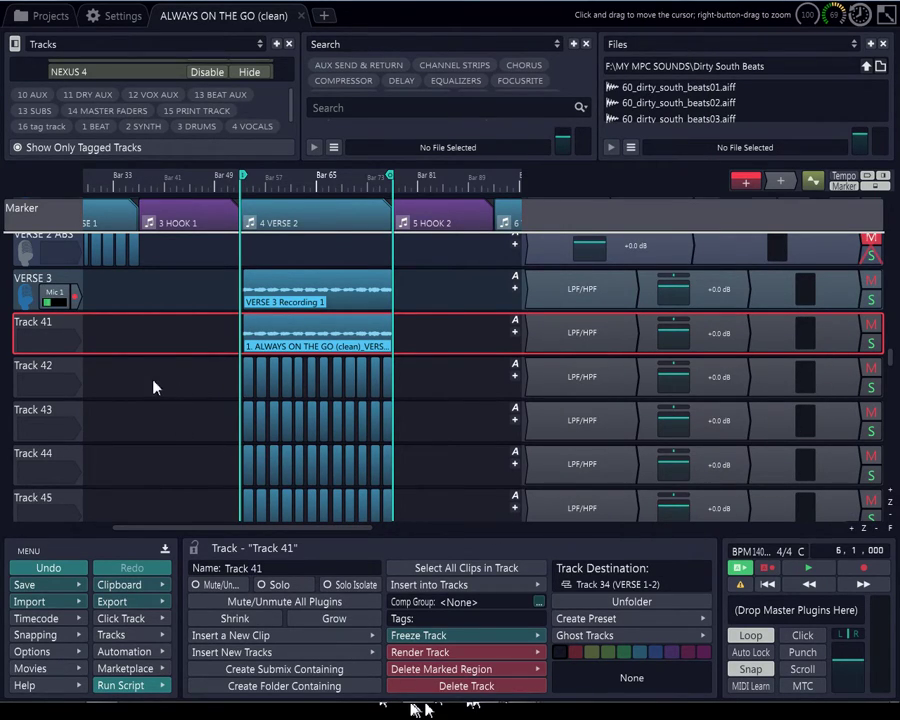
# Route Track 42 to the default audio output
pyautogui.click(25, 372)
pyautogui.click(580, 582)
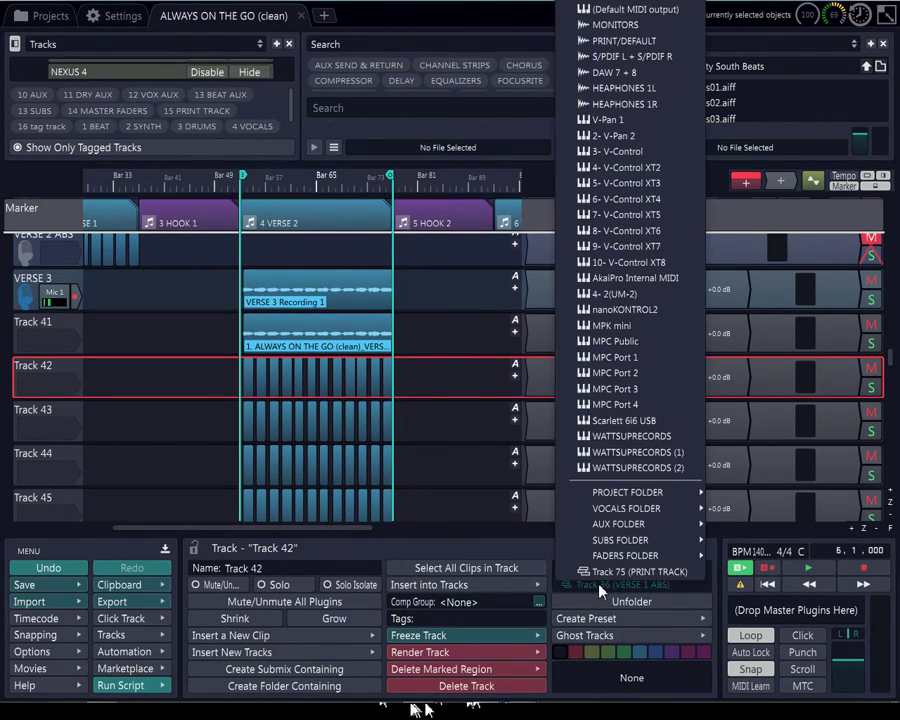
pyautogui.moveTo(648, 541)
pyautogui.moveTo(699, 514)
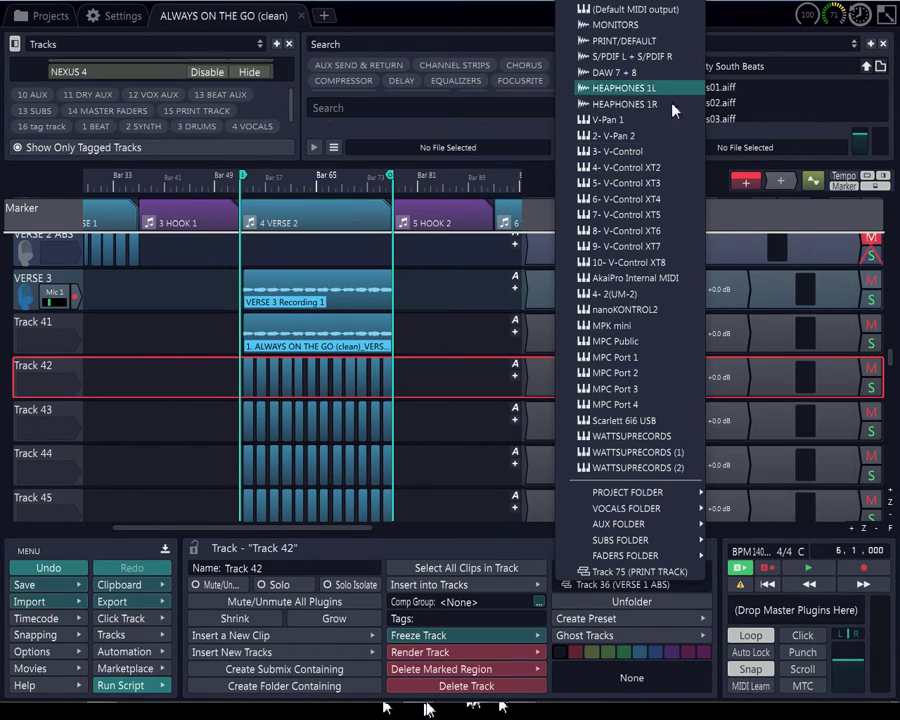
pyautogui.press('Escape')
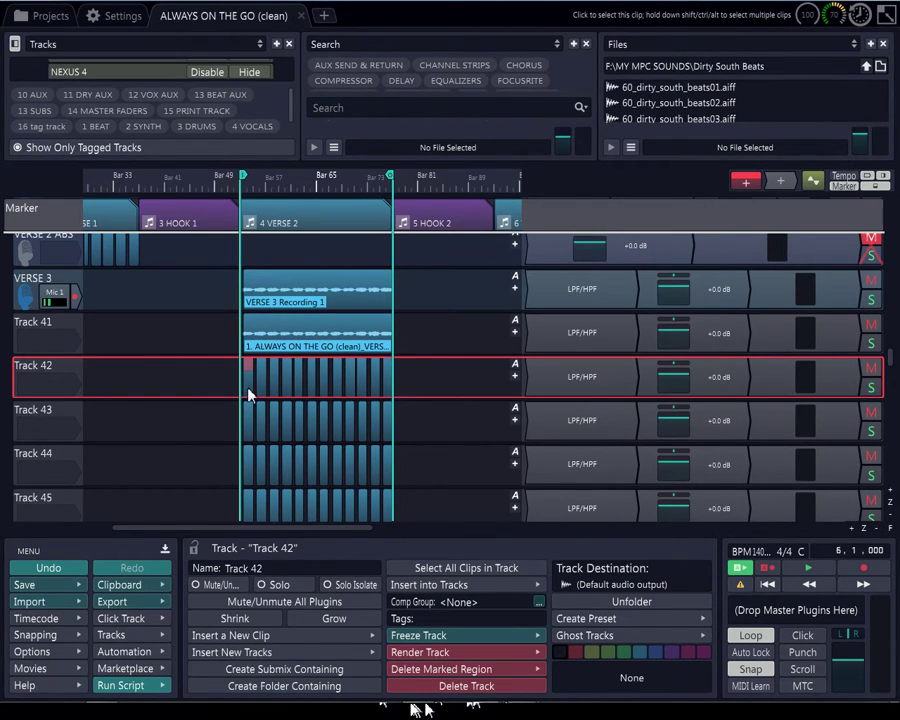
# Select all the chopped clips on Track 42 and render them into a single clip that replaces them
pyautogui.click(248, 366)
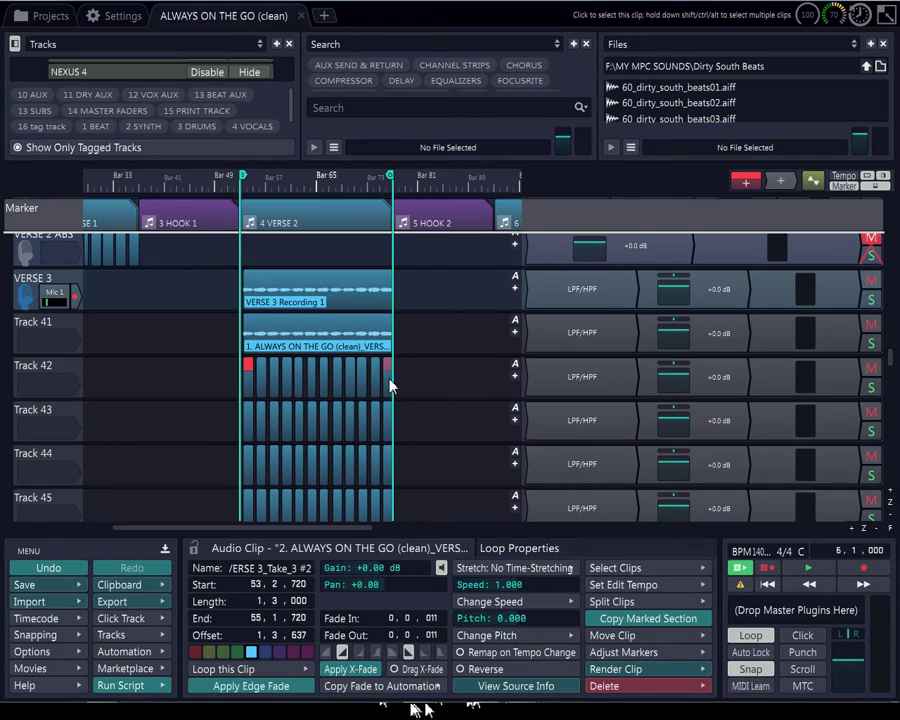
pyautogui.keyDown('shift'); pyautogui.click(391, 386); pyautogui.keyUp('shift')
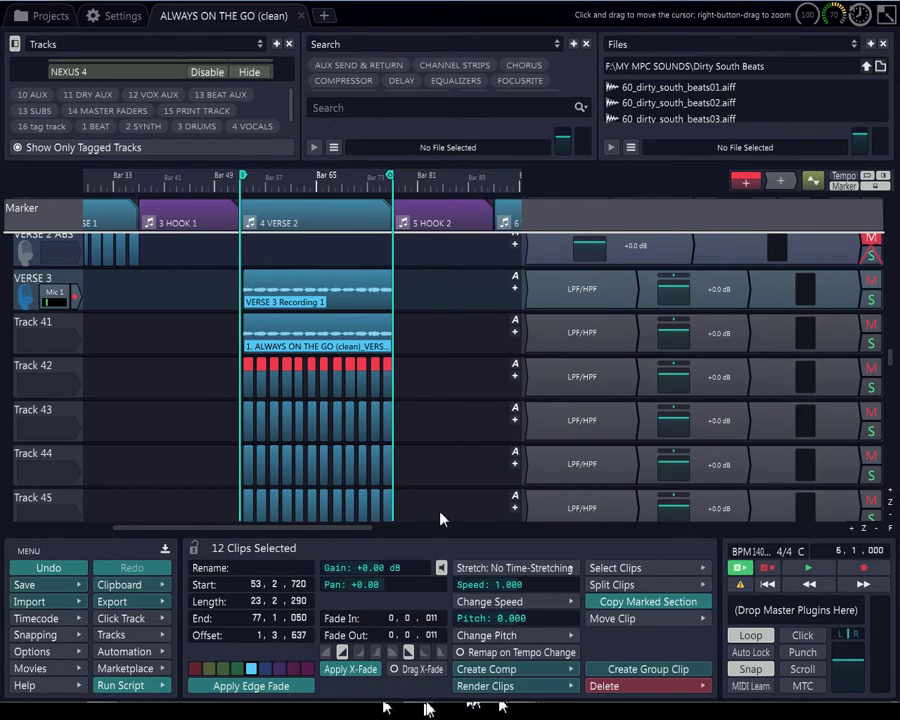
pyautogui.click(490, 686)
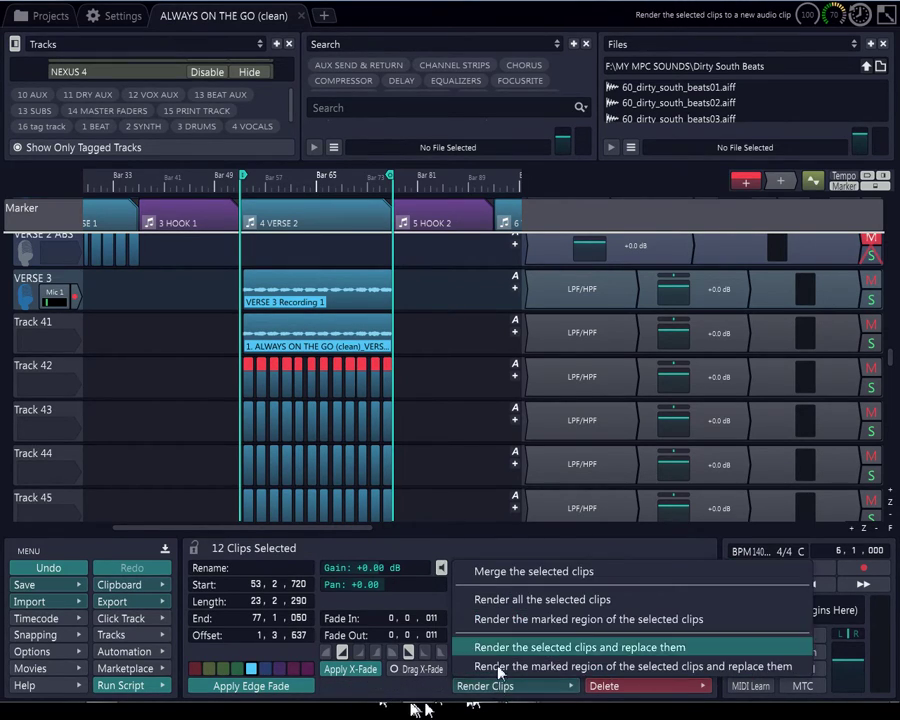
# Restore Track 42's destination to Track 36 (VERSE 1 ABS) in the vocals folder
pyautogui.click(42, 374)
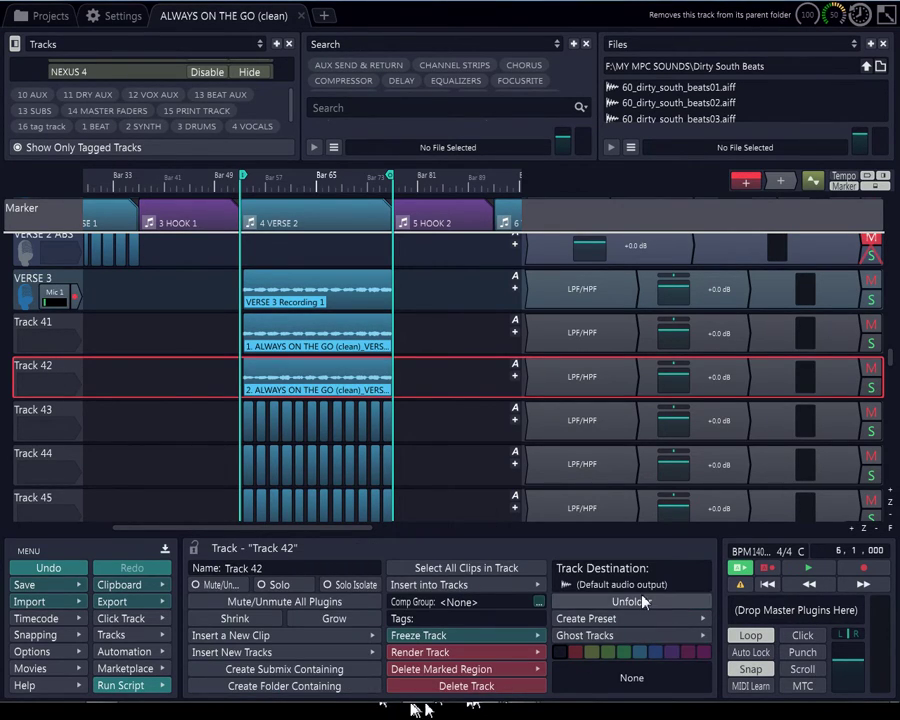
pyautogui.click(605, 584)
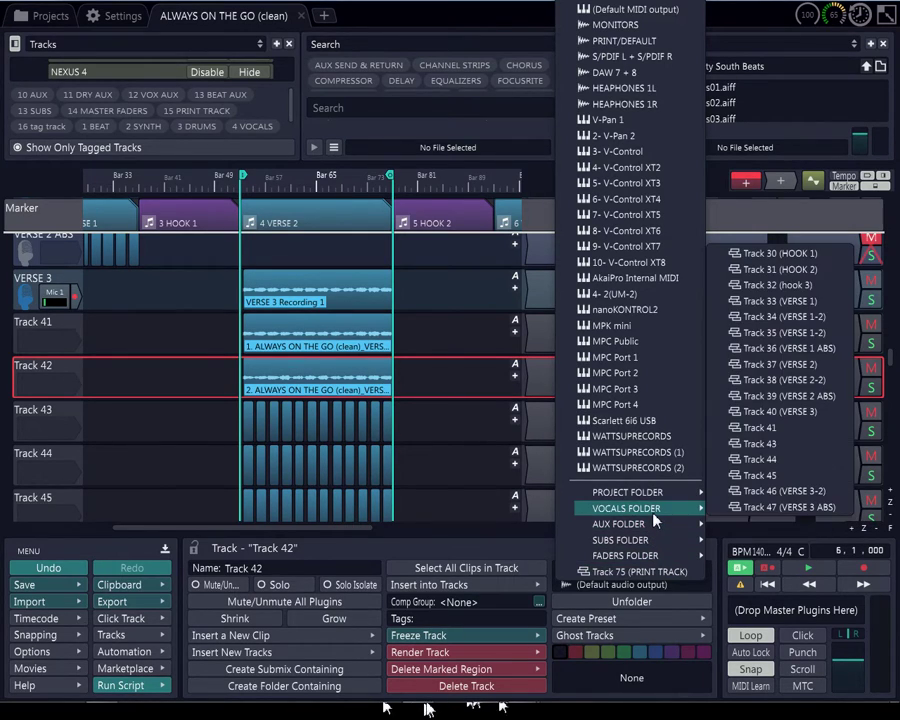
pyautogui.click(800, 348)
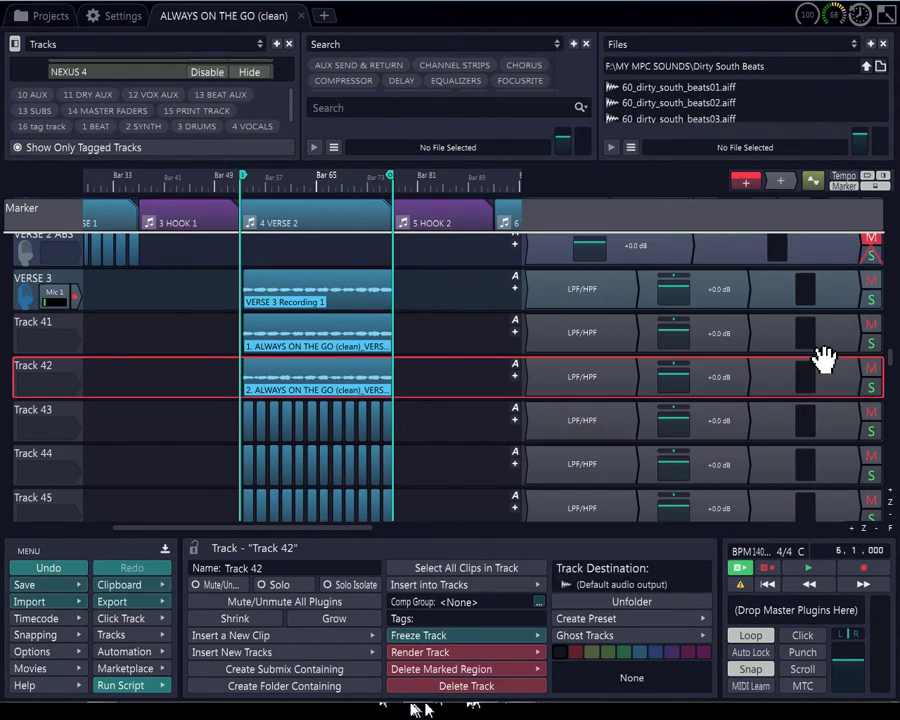
# Route Track 43 to the default audio output
pyautogui.click(36, 414)
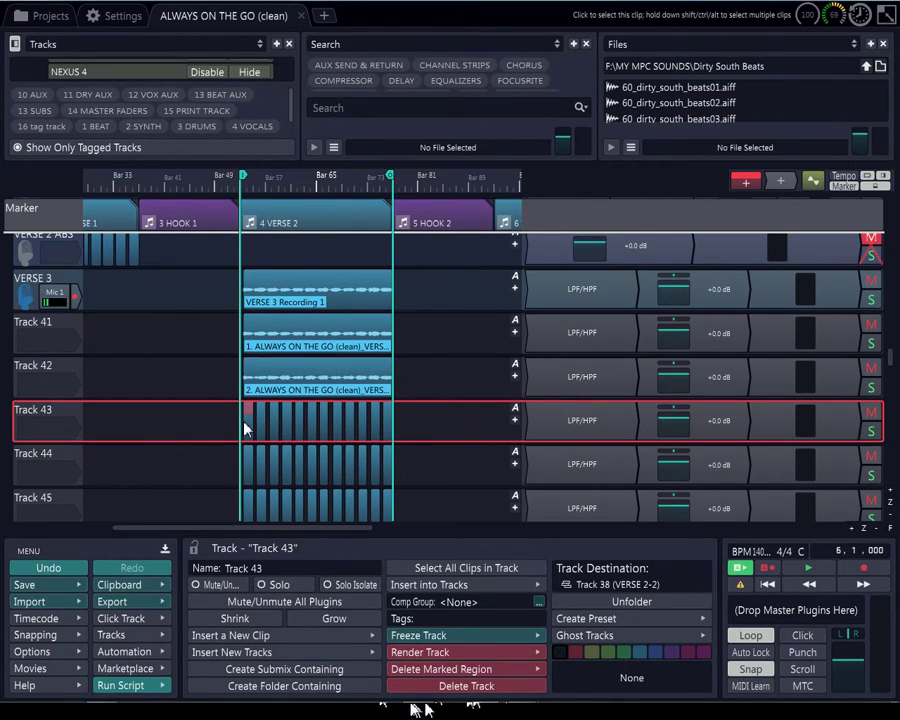
pyautogui.click(290, 416)
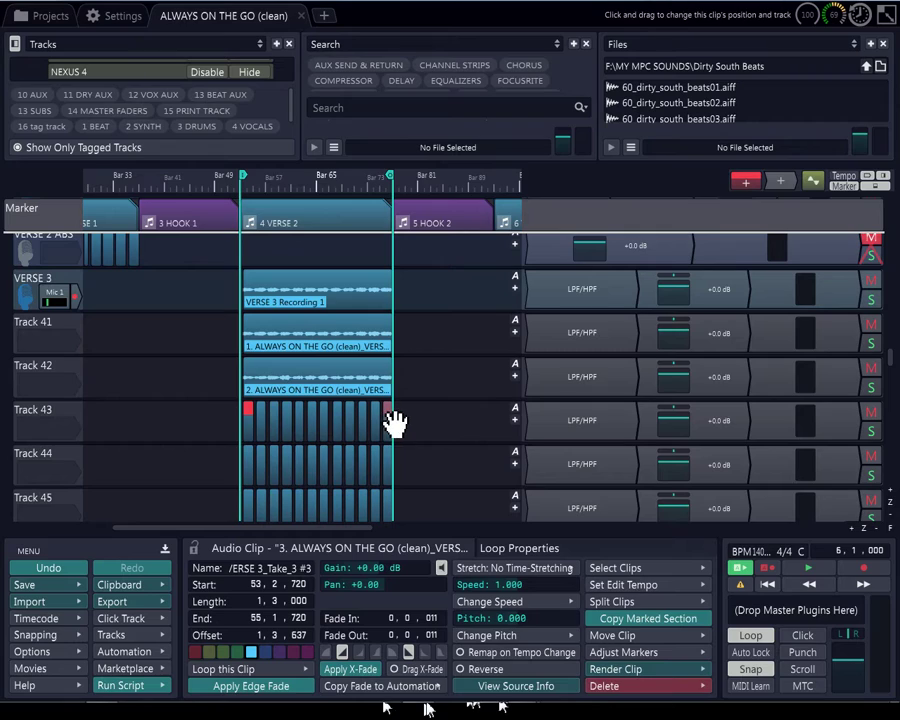
pyautogui.click(44, 414)
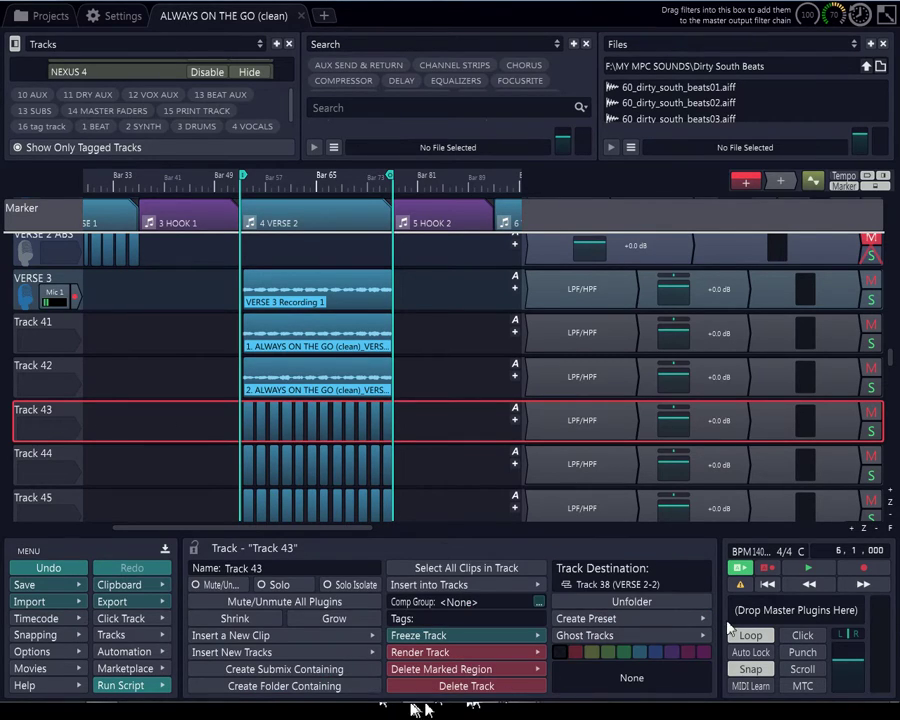
pyautogui.click(645, 585)
pyautogui.click(627, 8)
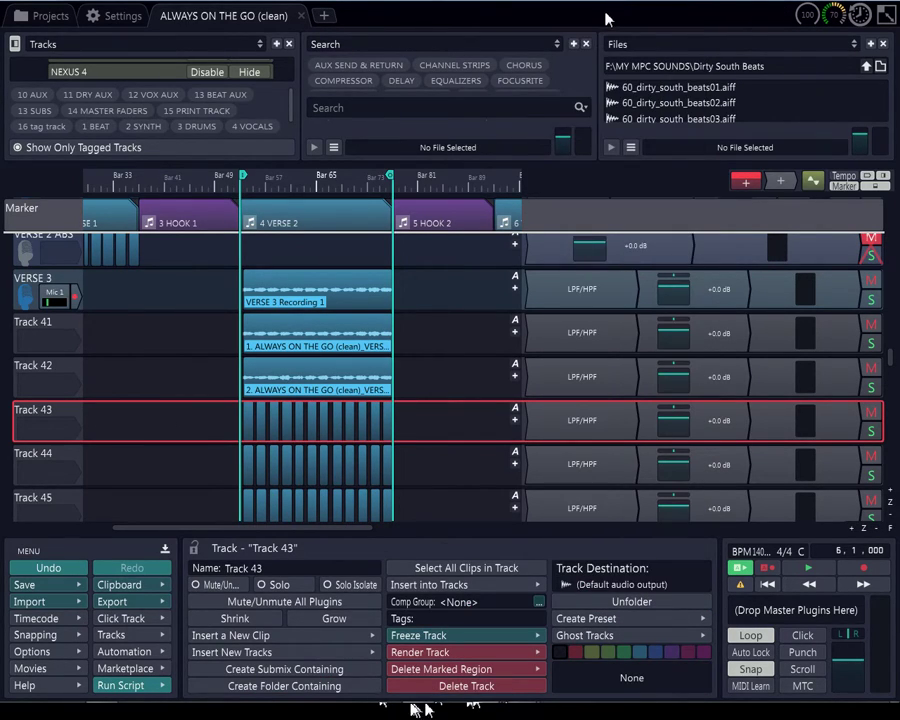
# Select all the chopped clips on Track 43 and render them into a single clip that replaces them
pyautogui.click(250, 428)
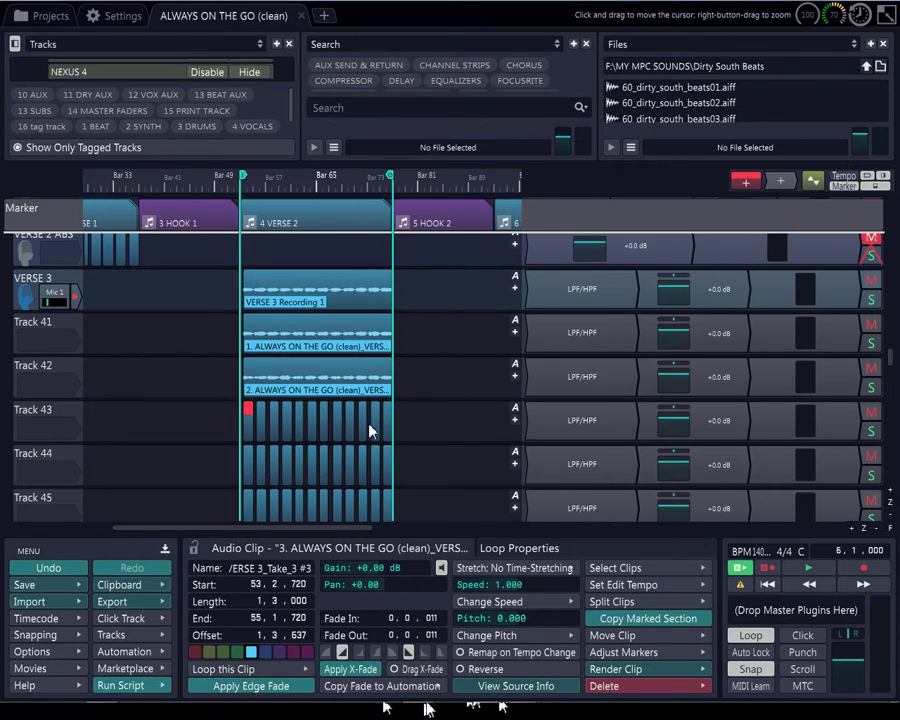
pyautogui.keyDown('shift'); pyautogui.click(390, 427); pyautogui.keyUp('shift')
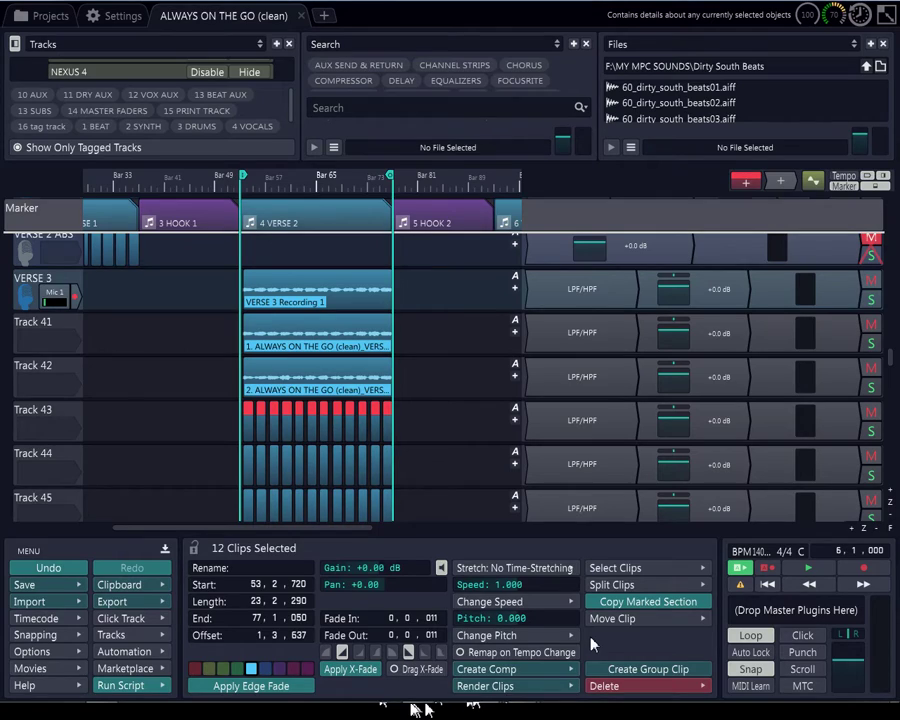
pyautogui.click(514, 686)
pyautogui.press('Escape')
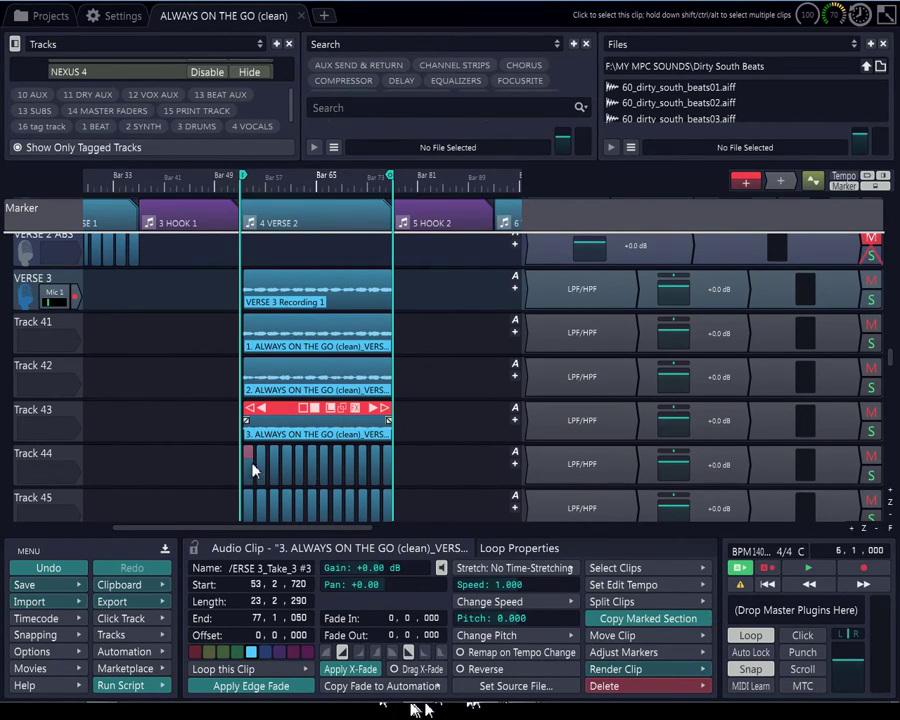
# Restore Track 43's destination to Track 38 (VERSE 2-2) in the vocals folder
pyautogui.click(60, 416)
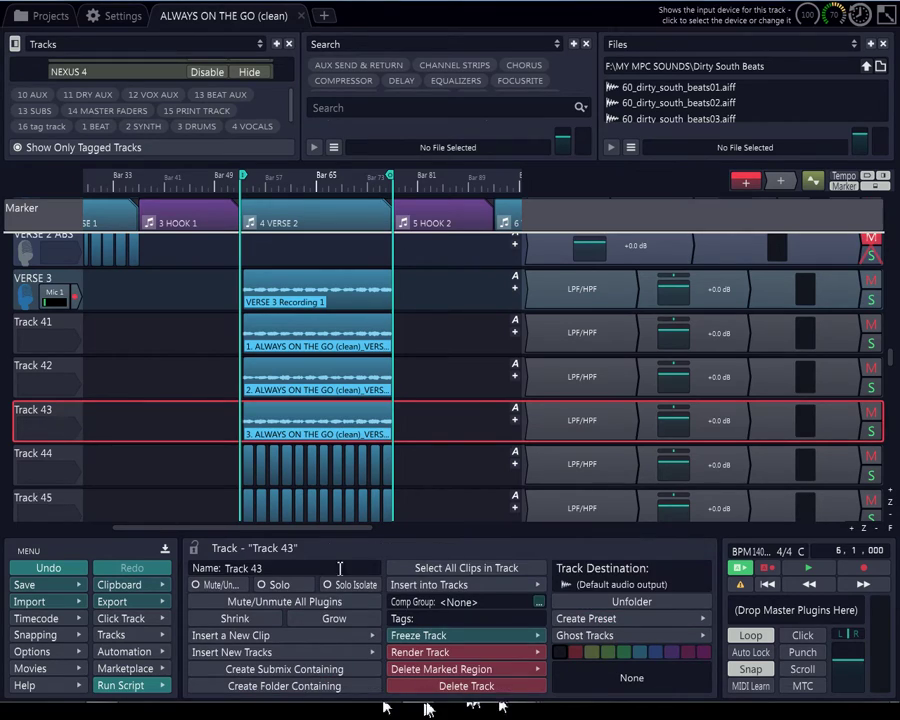
pyautogui.click(620, 584)
pyautogui.moveTo(621, 527)
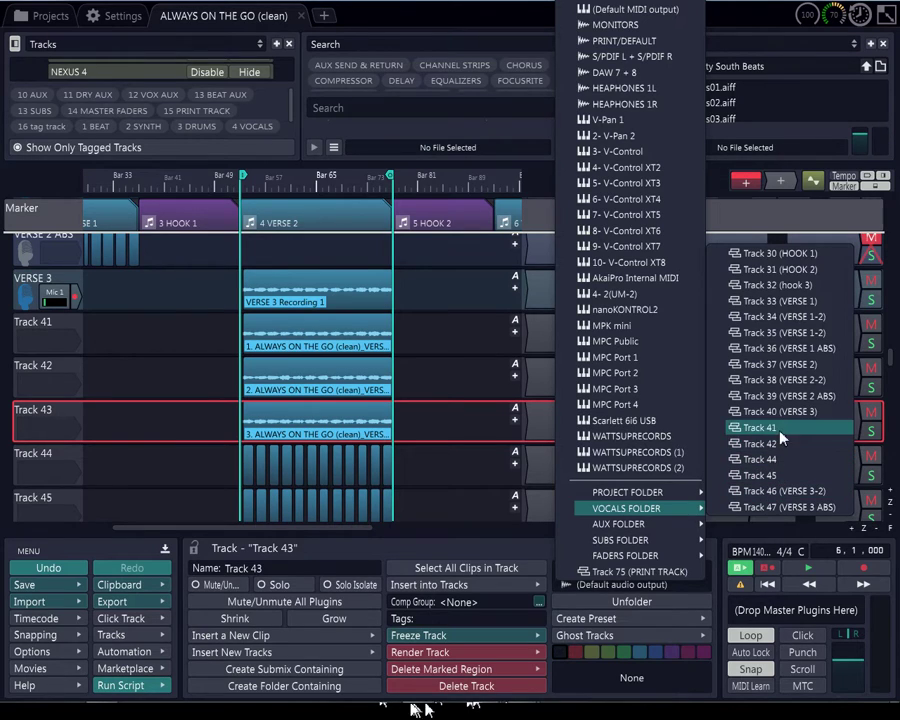
pyautogui.click(793, 382)
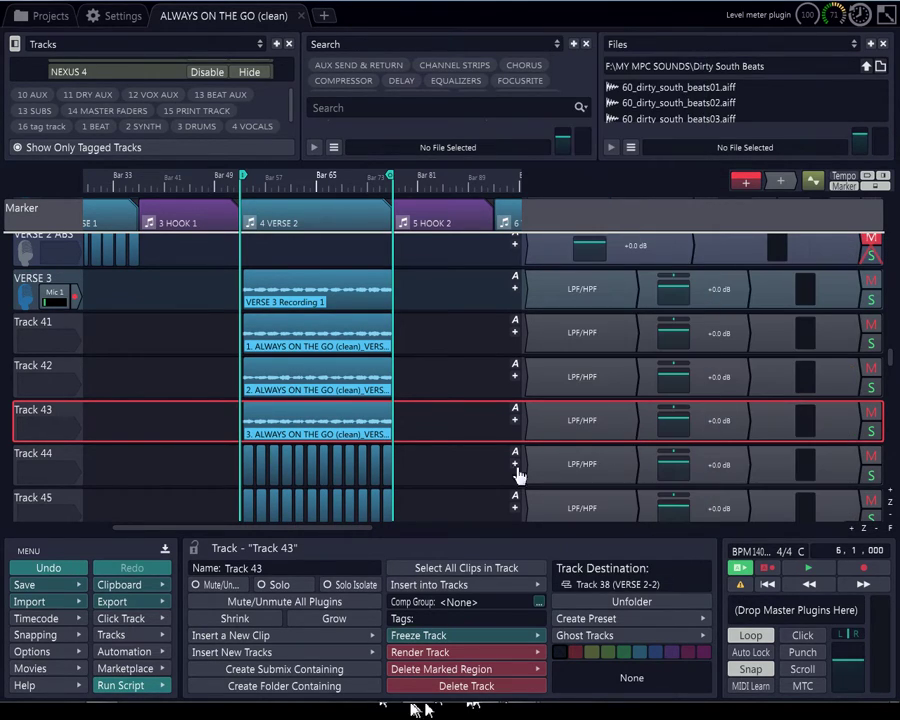
pyautogui.click(45, 368)
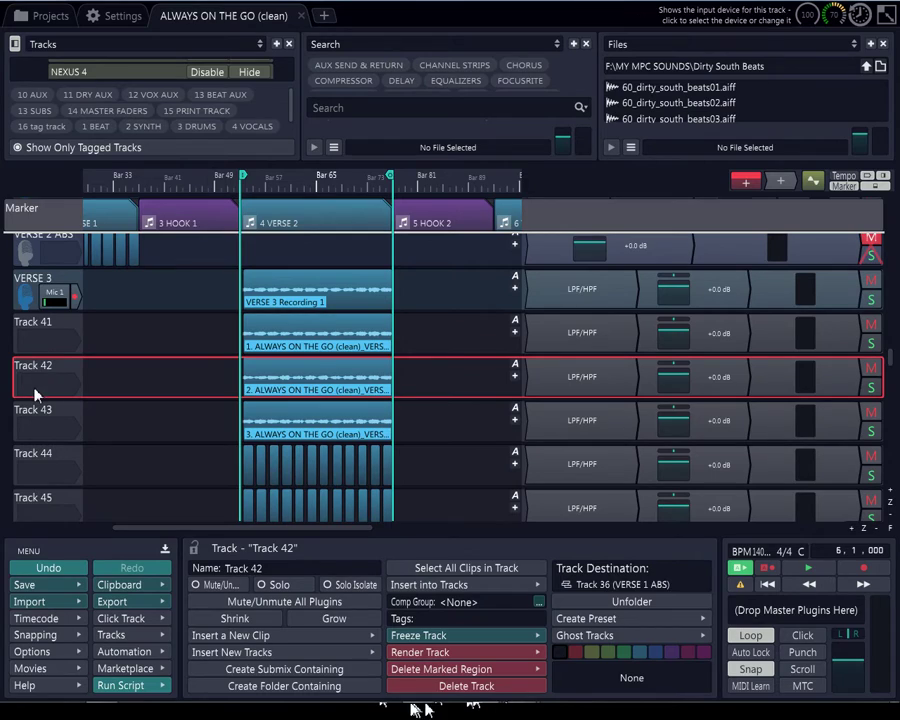
pyautogui.click(42, 460)
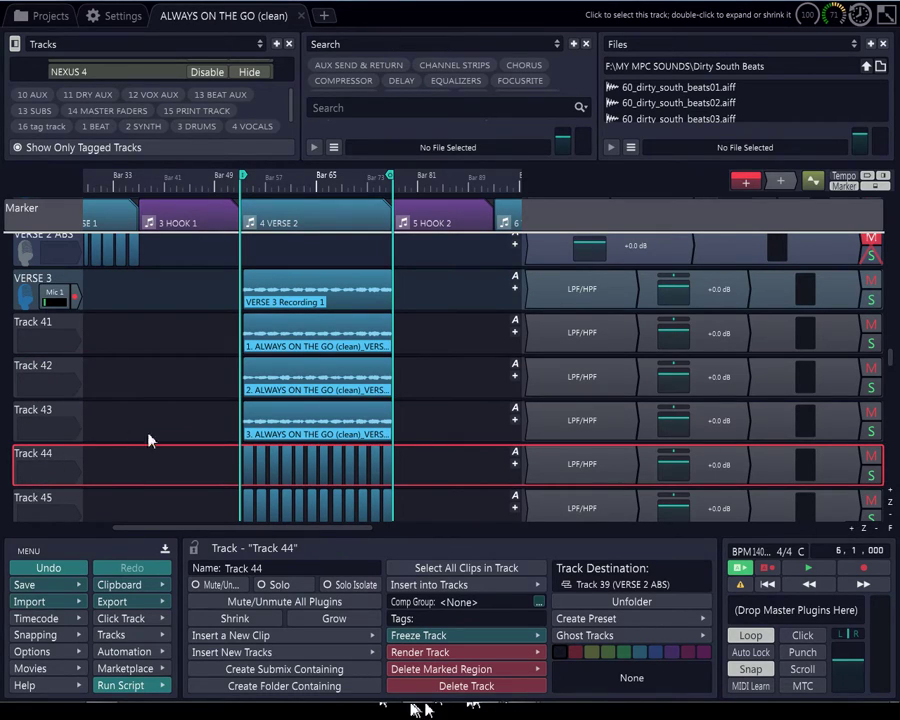
pyautogui.click(250, 474)
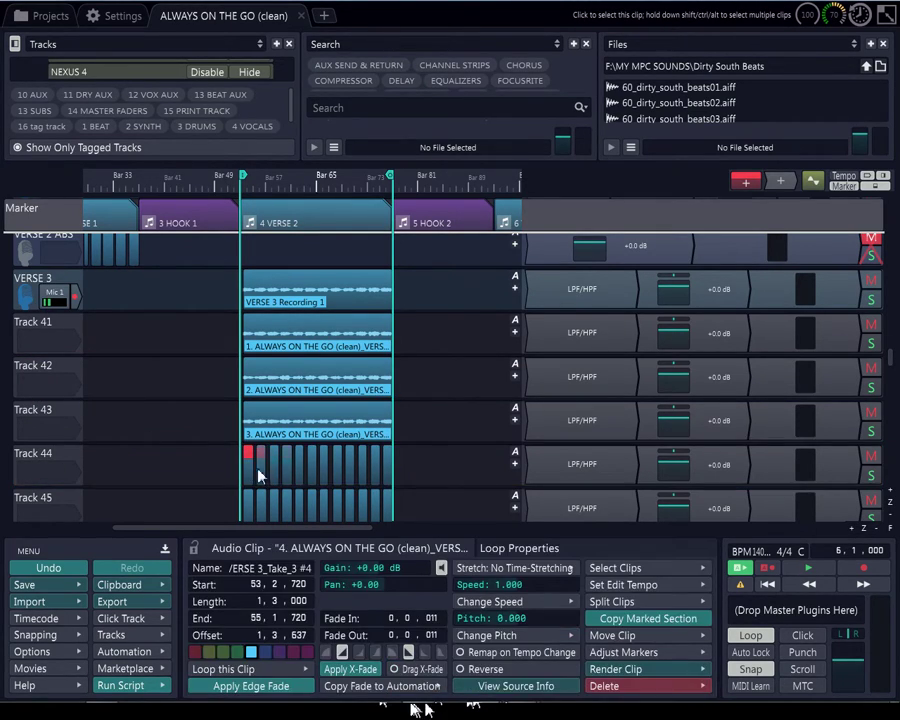
pyautogui.keyDown('ctrl'); pyautogui.click(378, 484); pyautogui.keyUp('ctrl')
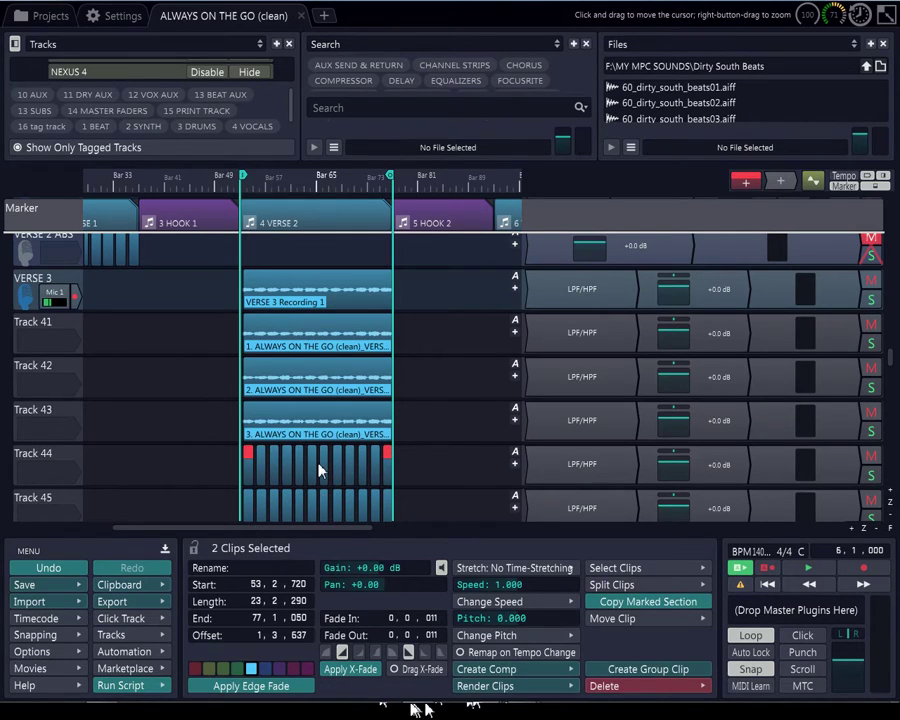
# Route Track 44 to the default audio output and clear the track selection
pyautogui.click(35, 460)
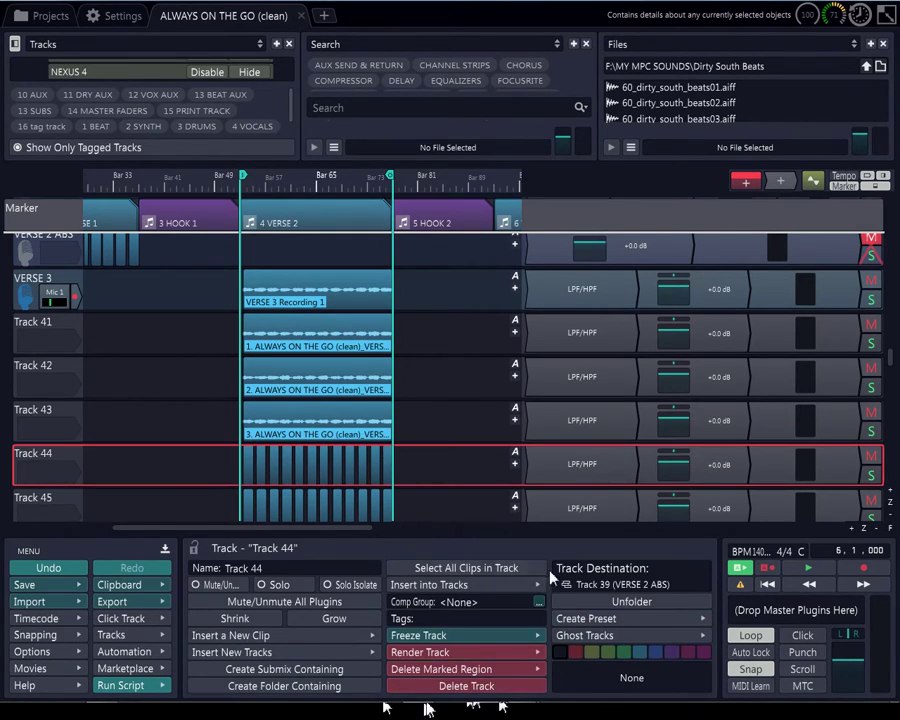
pyautogui.click(605, 584)
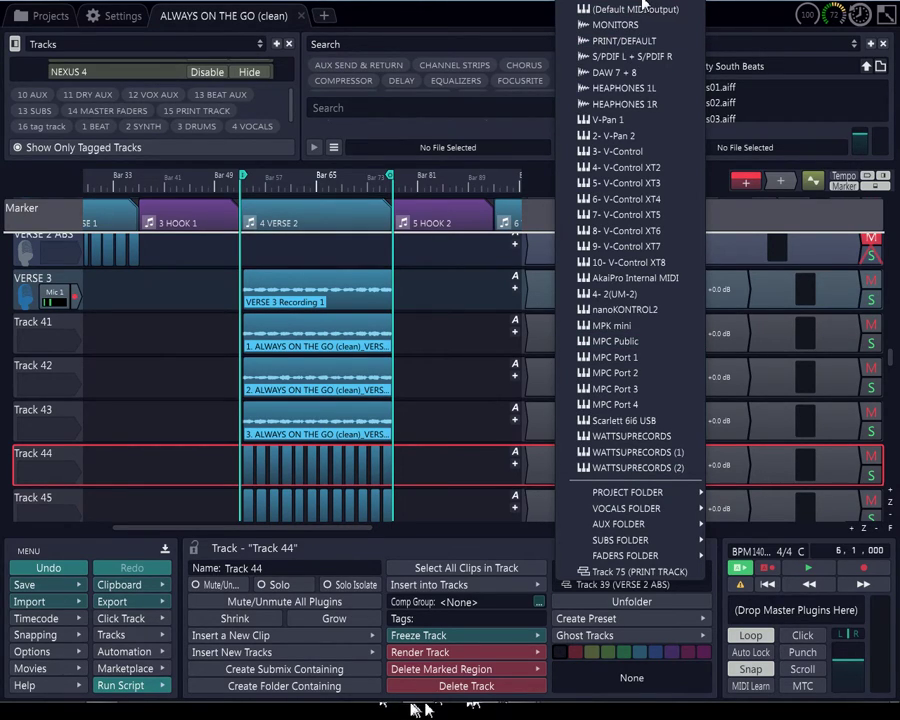
pyautogui.press('Escape')
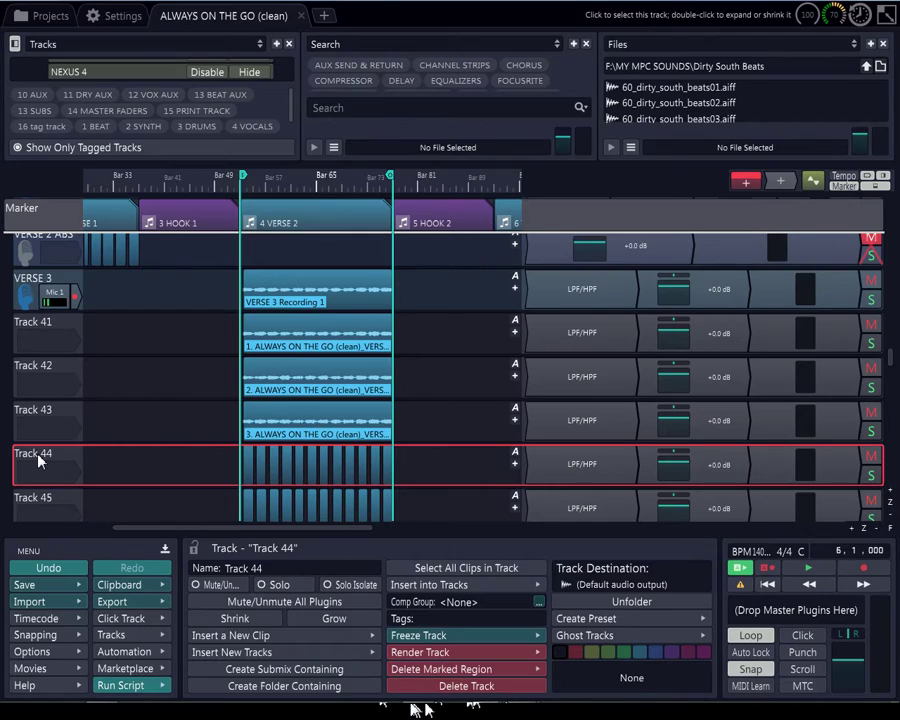
pyautogui.press('Escape')
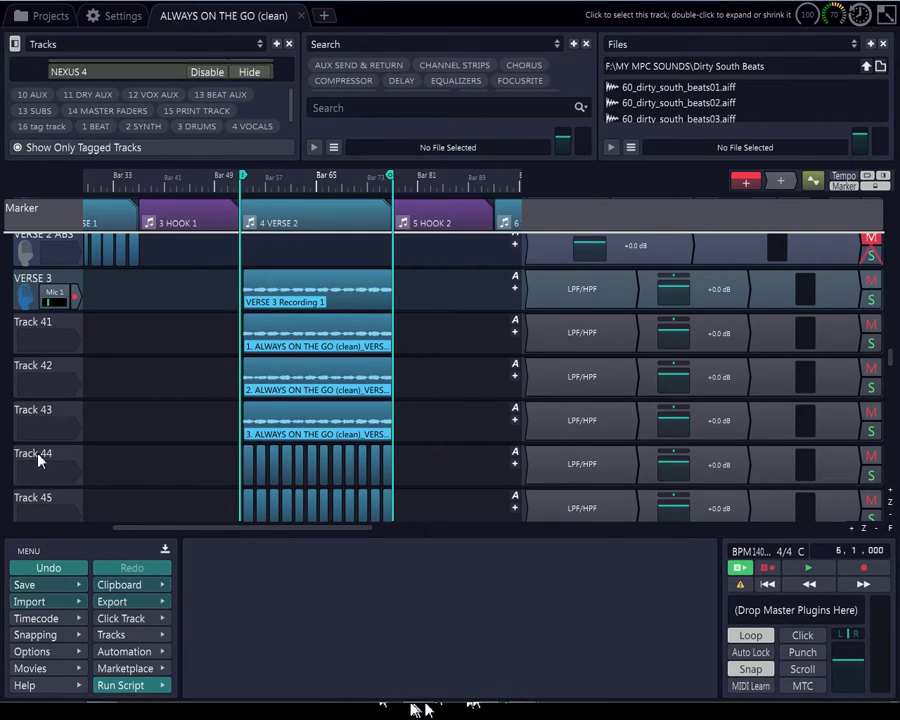
# Select all the chopped clips on Track 44 and merge them into a single clip
pyautogui.click(257, 462)
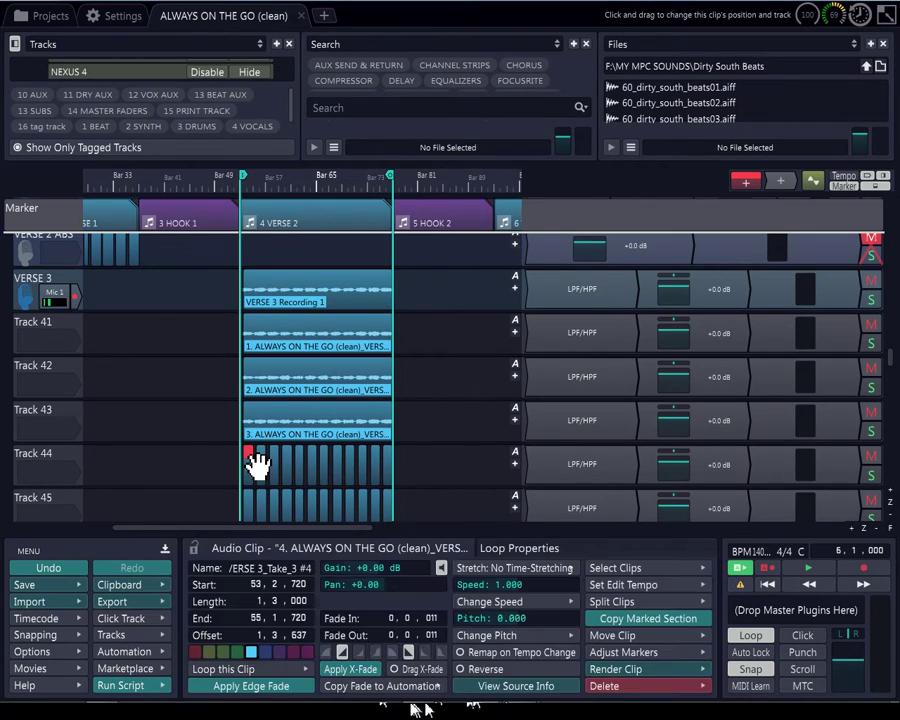
pyautogui.keyDown('shift'); pyautogui.click(395, 458); pyautogui.keyUp('shift')
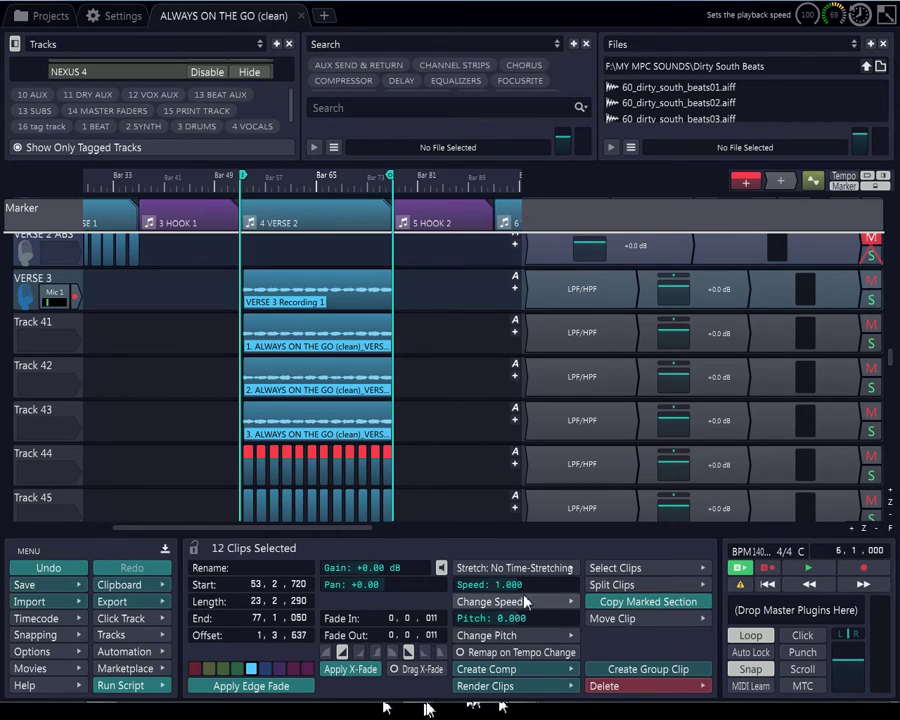
pyautogui.click(532, 686)
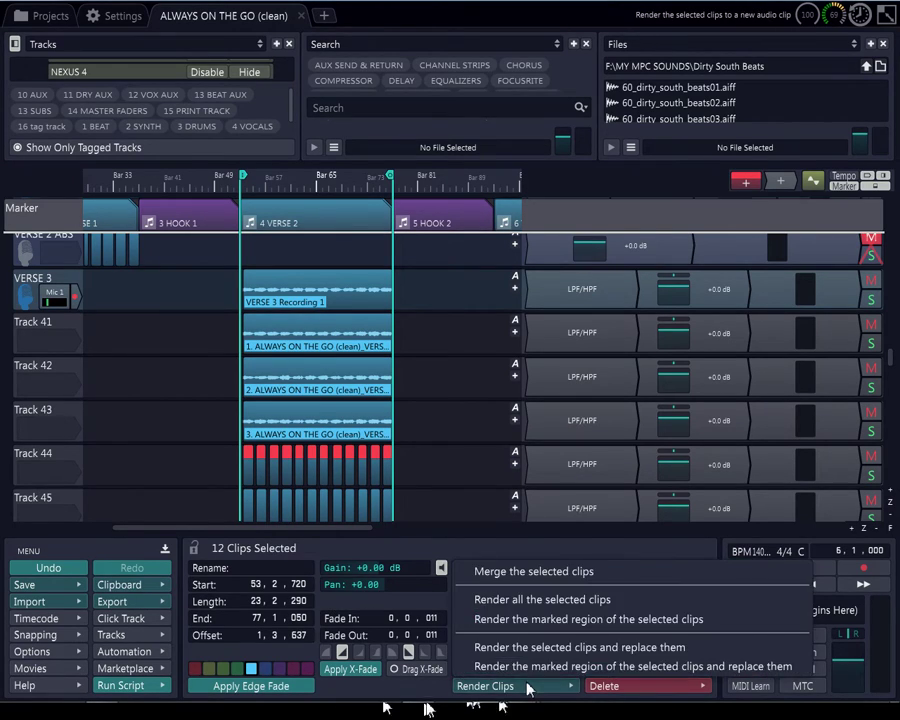
pyautogui.click(527, 574)
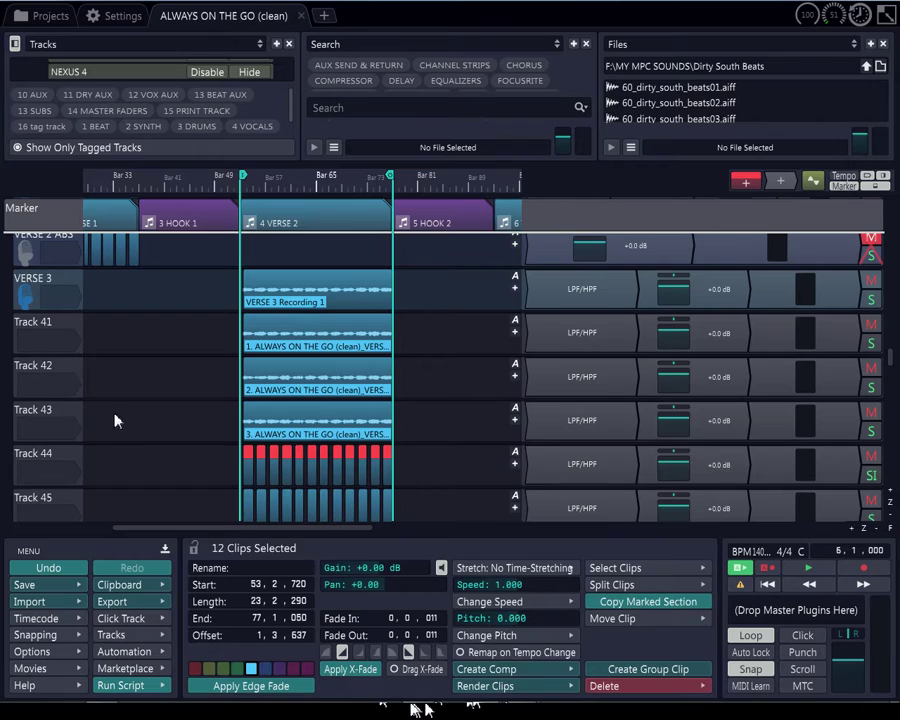
pyautogui.click(44, 323)
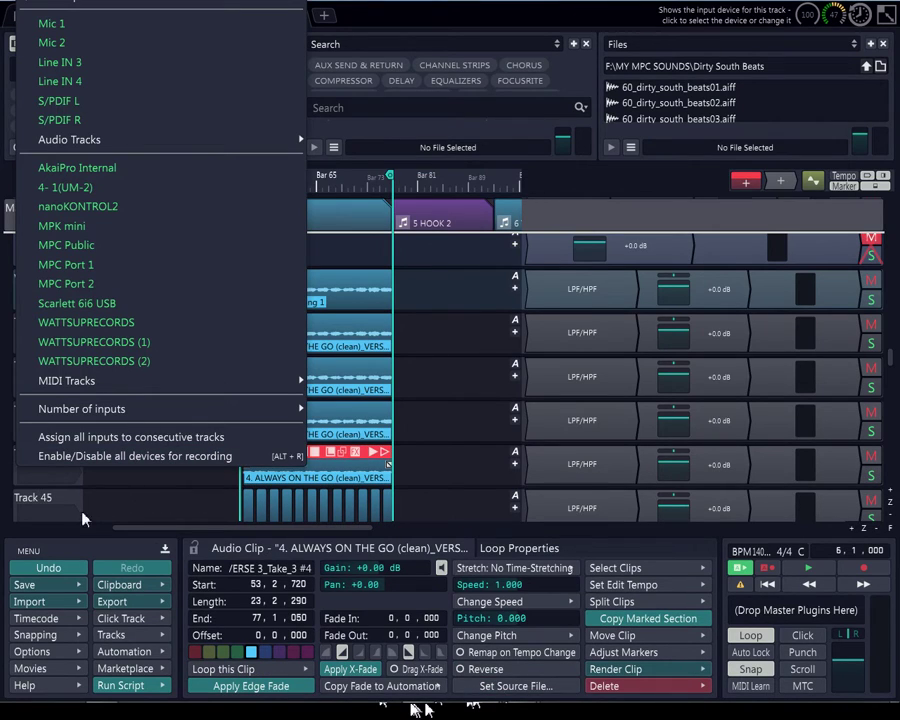
pyautogui.scroll(2, 35, 360)
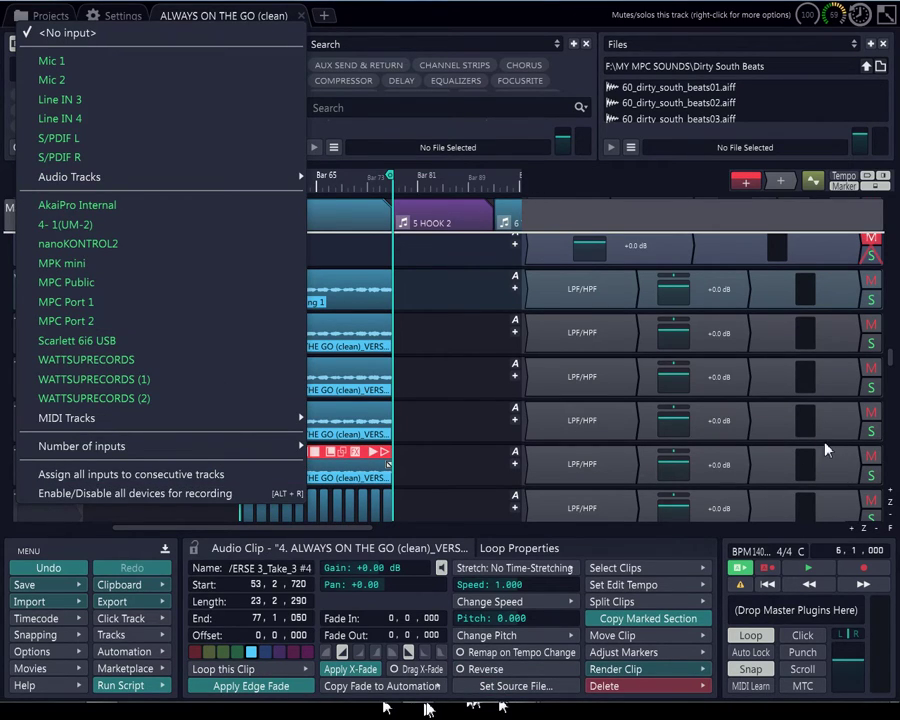
pyautogui.click(822, 465)
# Restore Track 44's destination to Track 39 (VERSE 2 ABS) in the vocals folder
pyautogui.click(66, 470)
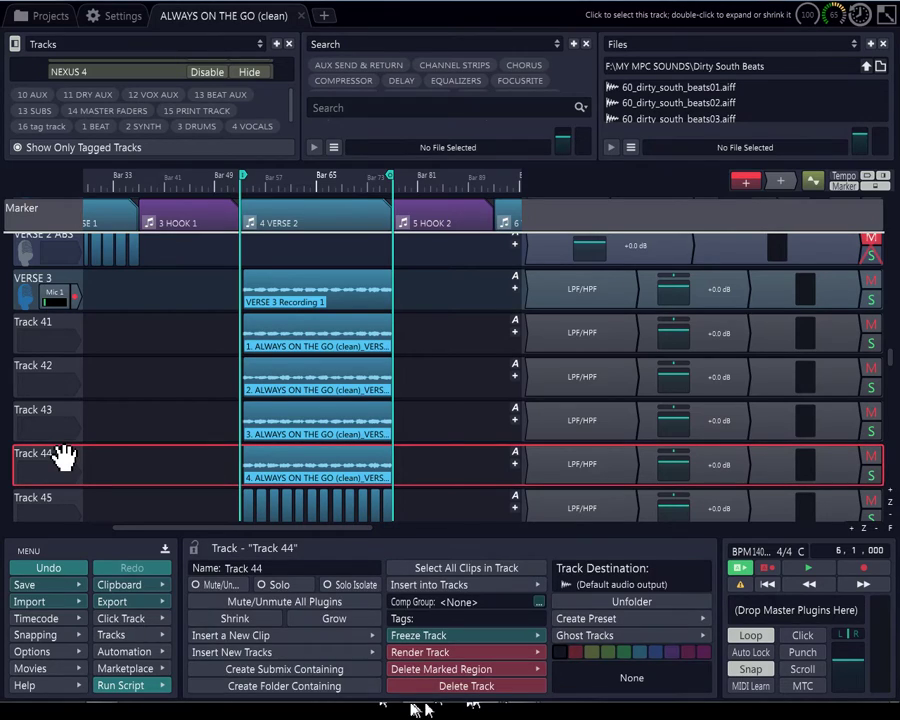
pyautogui.click(600, 582)
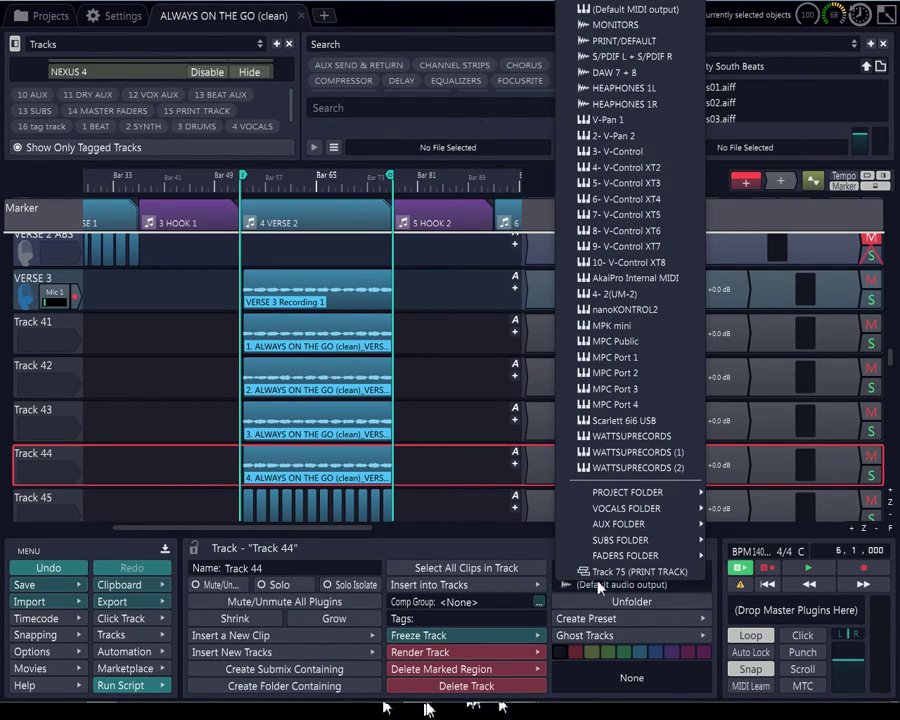
pyautogui.moveTo(625, 518)
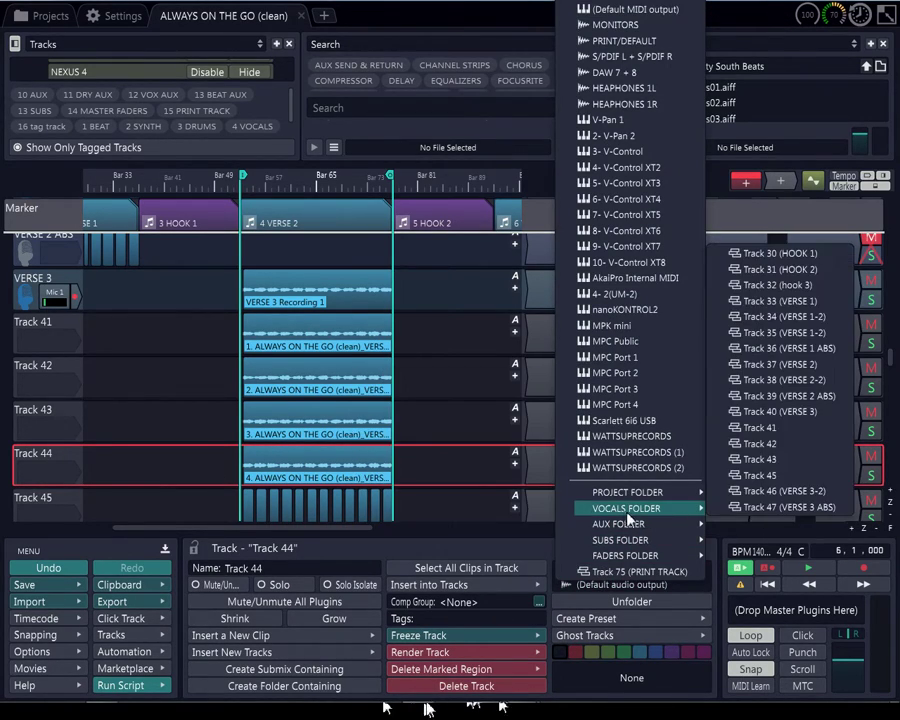
pyautogui.click(800, 403)
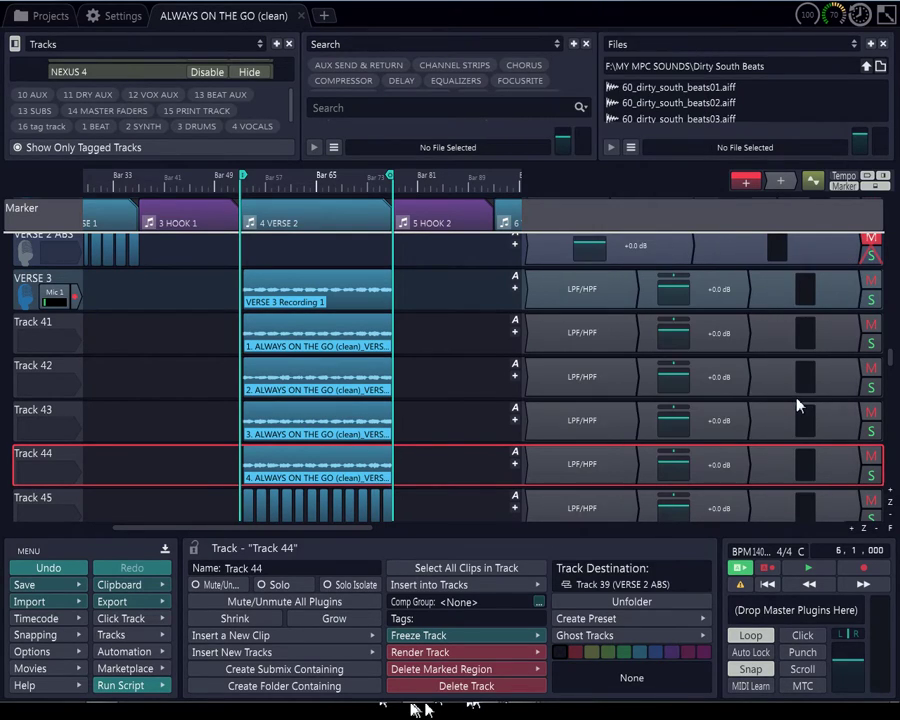
# Route Track 45 to the default audio output
pyautogui.click(47, 497)
pyautogui.moveTo(887, 372); pyautogui.dragTo(893, 380)
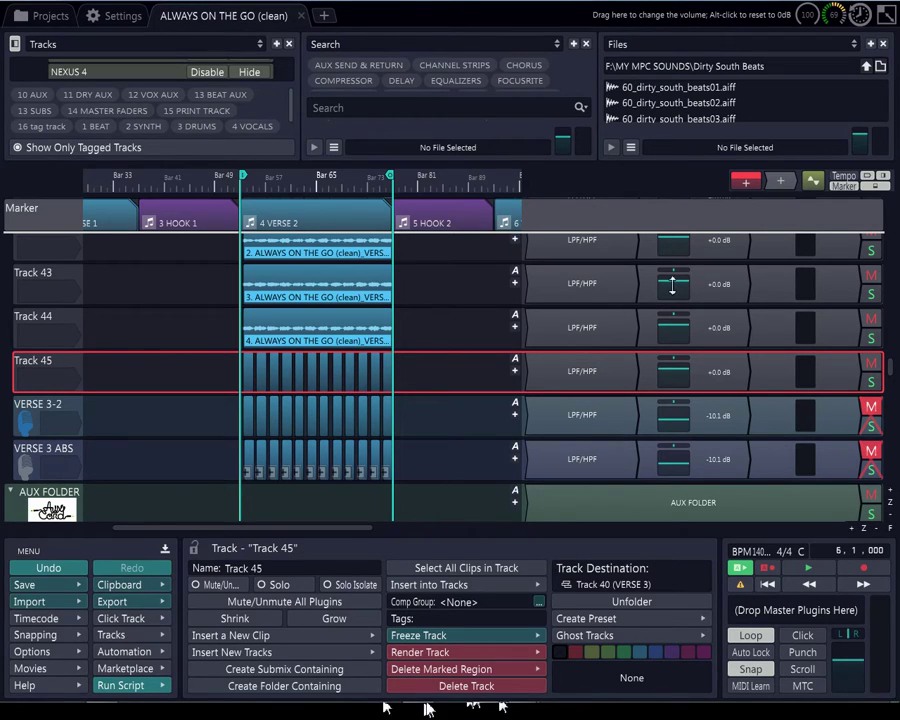
pyautogui.click(628, 570)
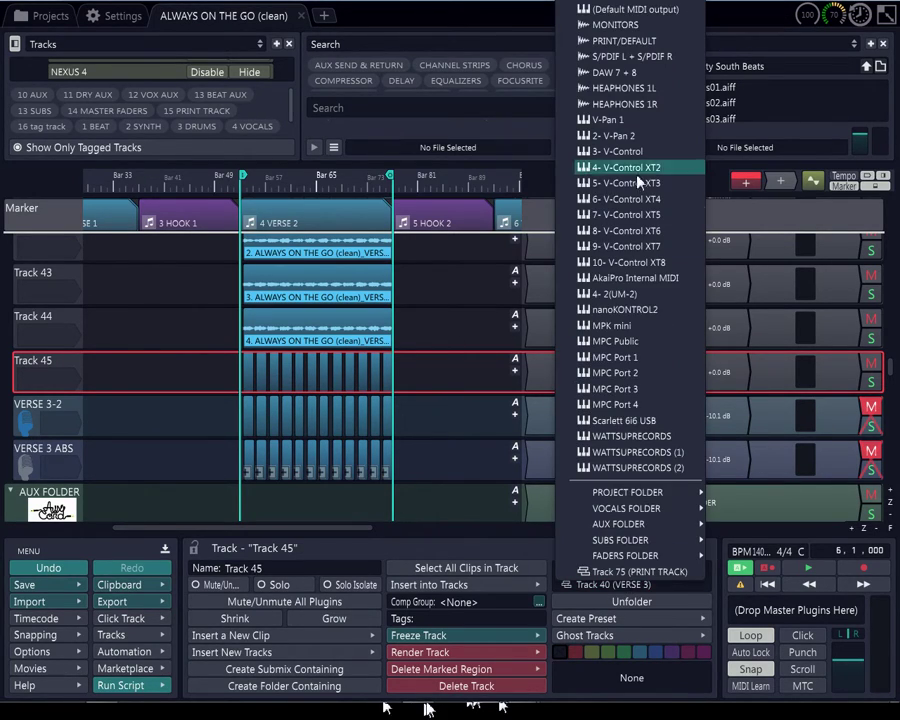
pyautogui.click(614, 6)
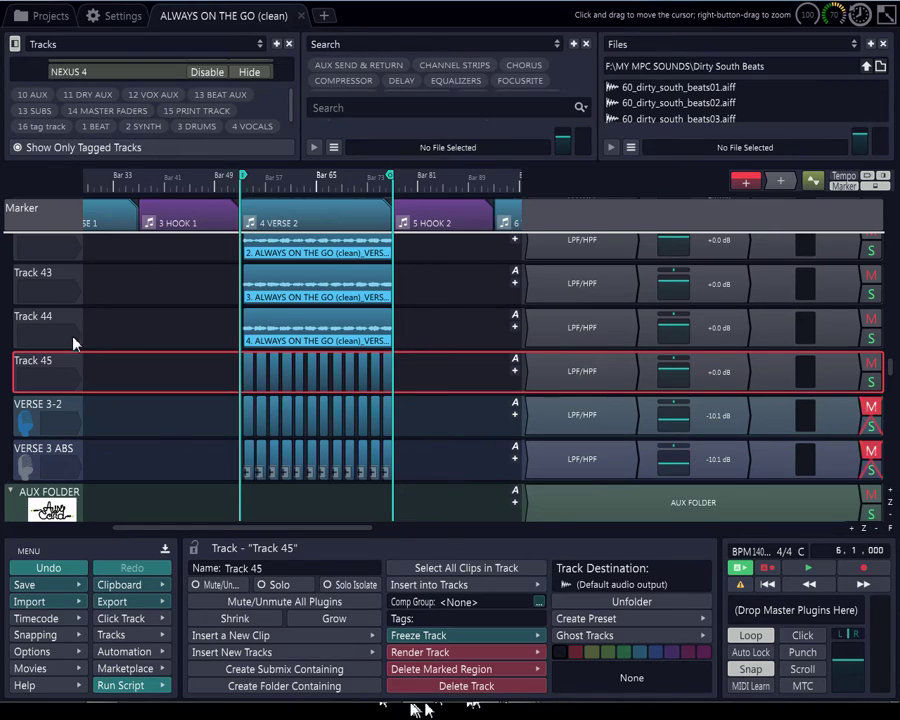
# Select all the chopped clips on Track 45 and merge them into a single clip
pyautogui.click(253, 377)
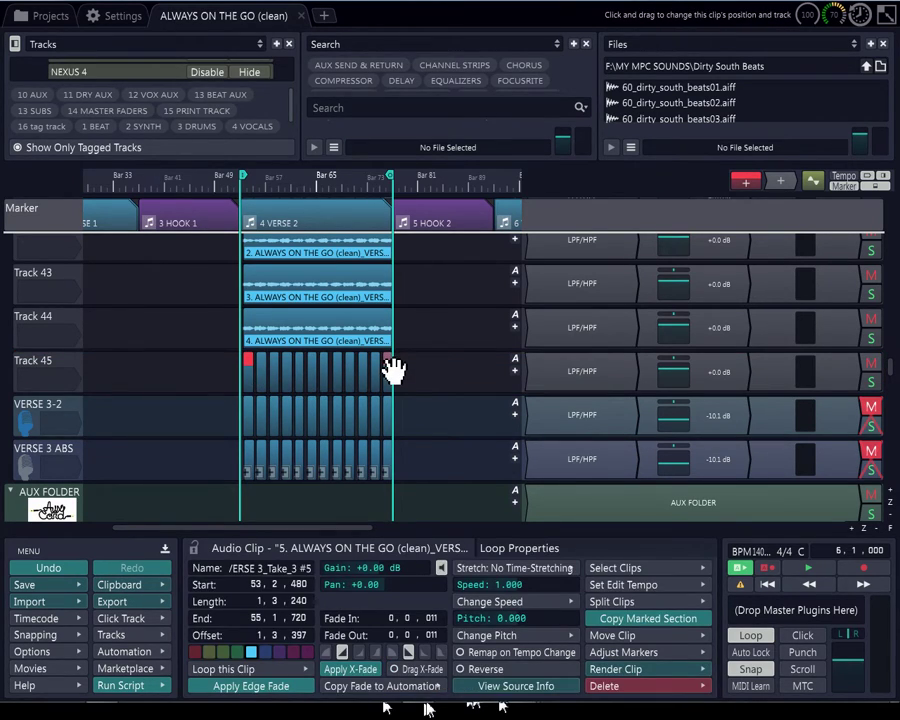
pyautogui.keyDown('shift'); pyautogui.click(393, 370); pyautogui.keyUp('shift')
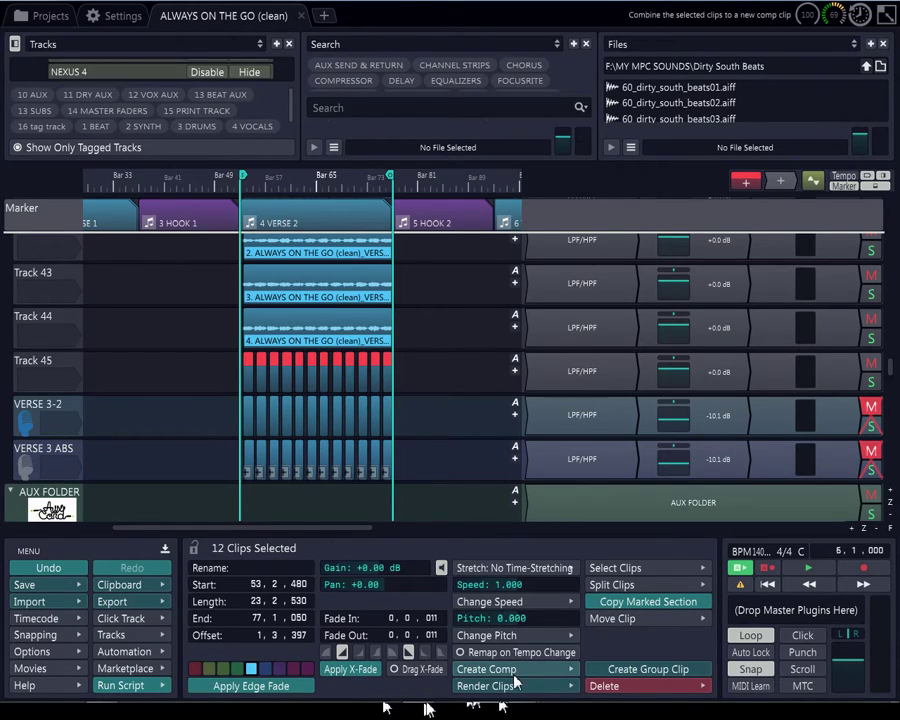
pyautogui.click(508, 686)
pyautogui.click(519, 572)
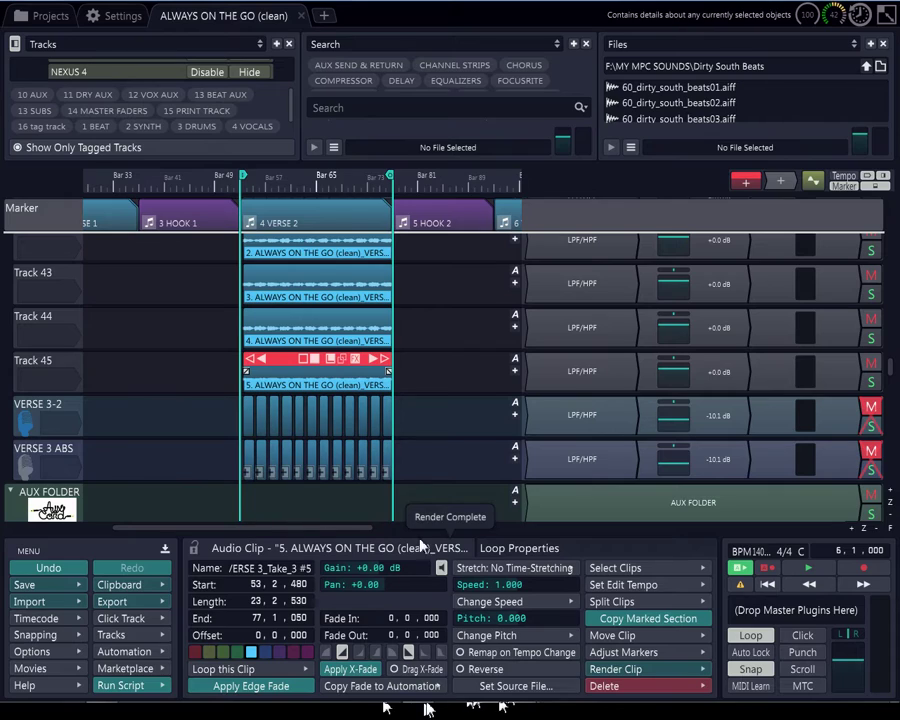
# Restore Track 45's destination to Track 40 (VERSE 3) in the vocals folder
pyautogui.click(44, 362)
pyautogui.click(616, 591)
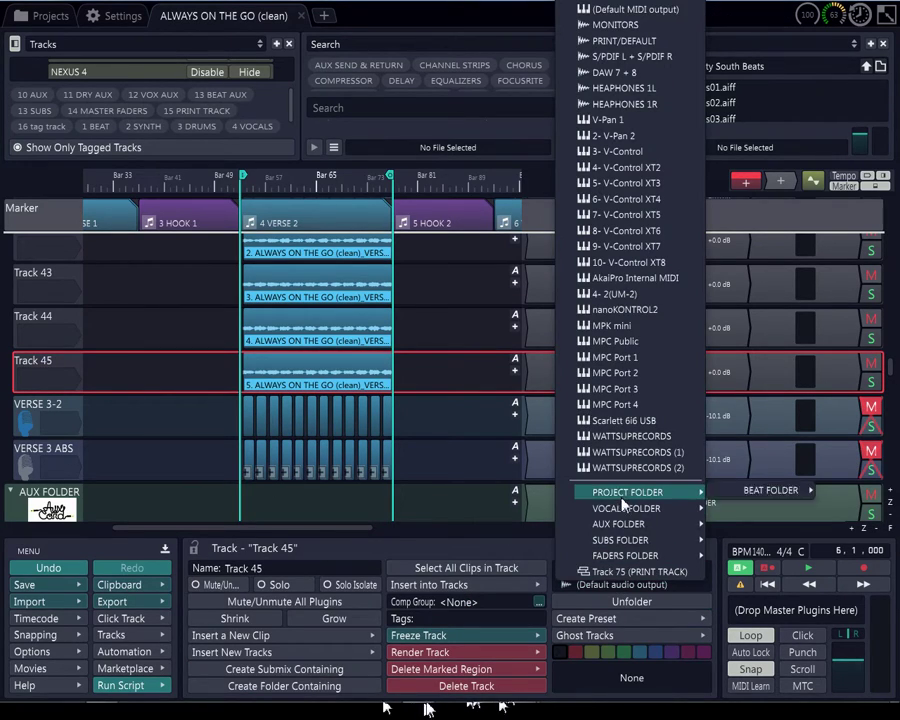
pyautogui.moveTo(621, 546)
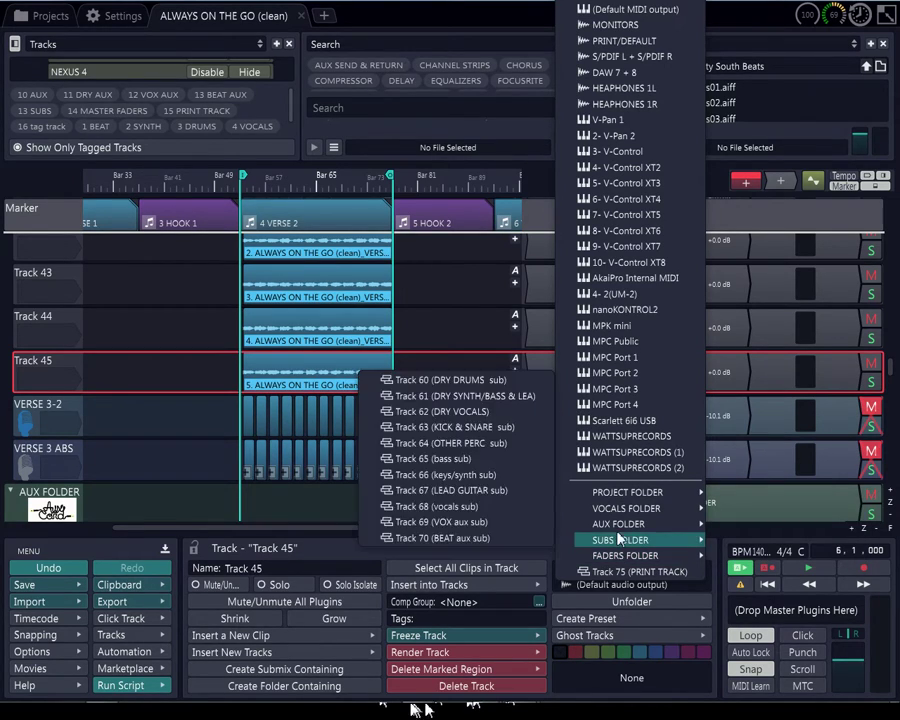
pyautogui.moveTo(619, 512)
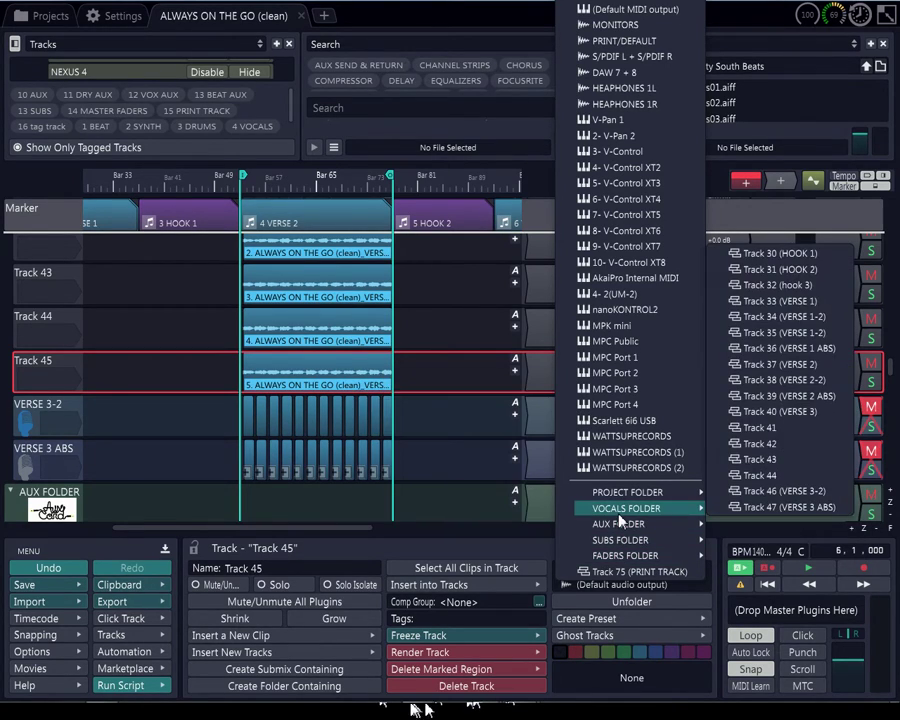
pyautogui.click(795, 412)
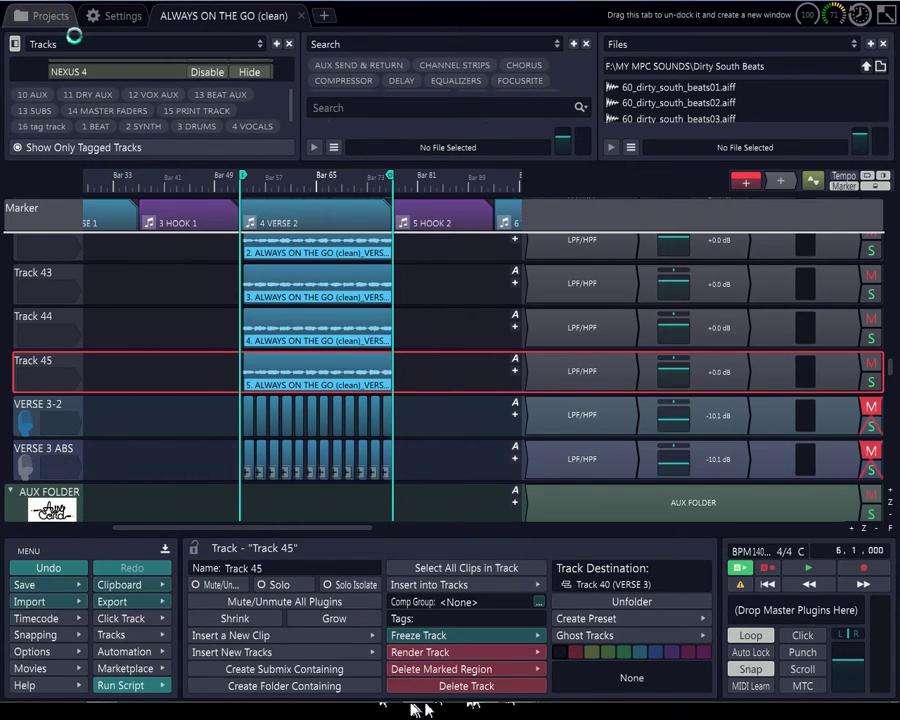
# Open the ALWAYS ON THE GO edit from the new beat 1 project for editing
pyautogui.click(50, 17)
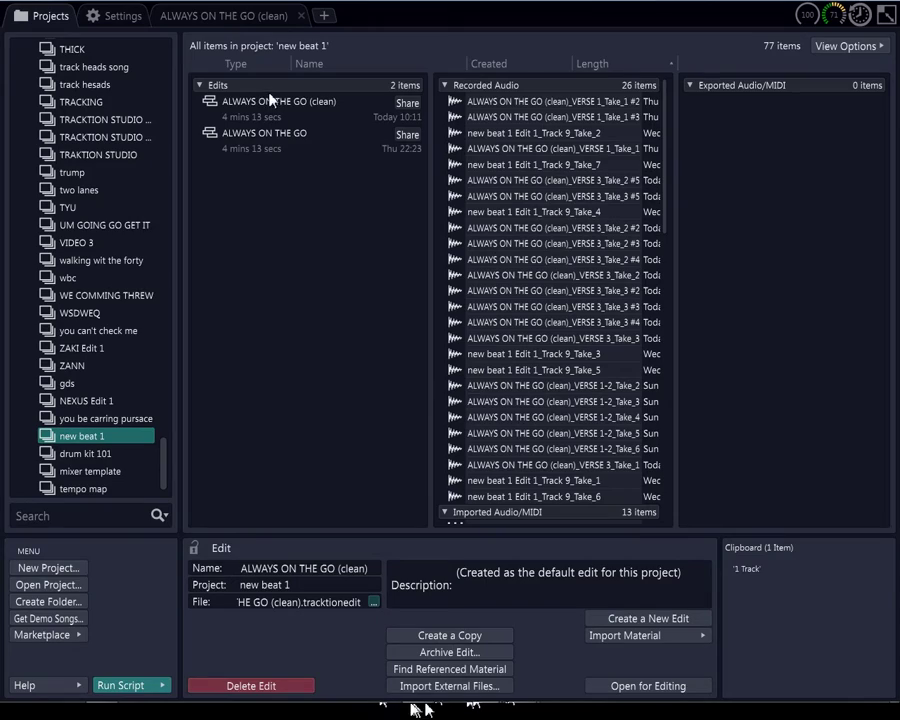
pyautogui.doubleClick(270, 132)
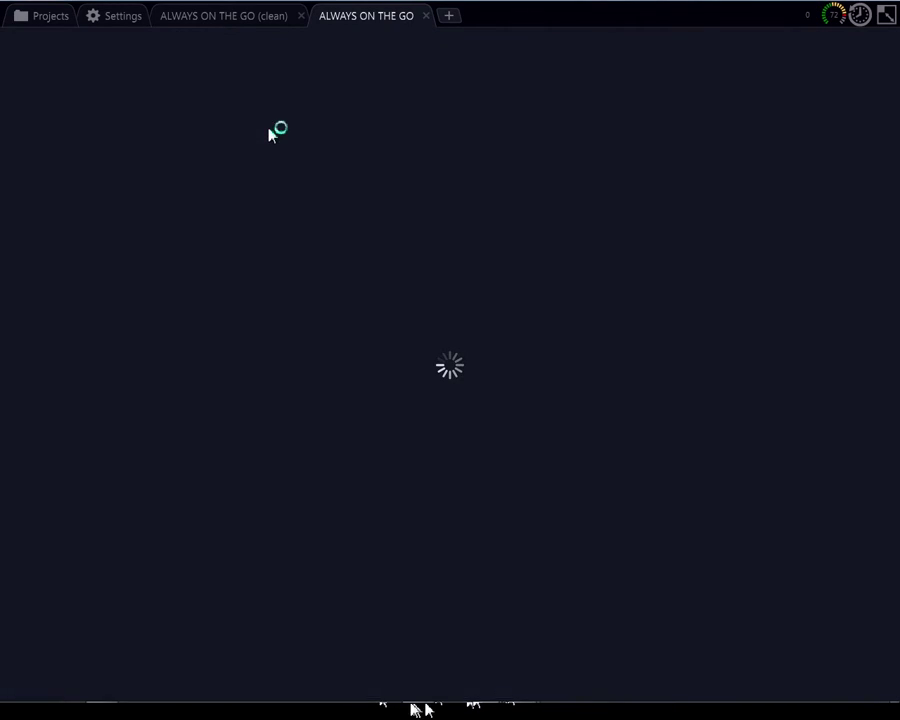
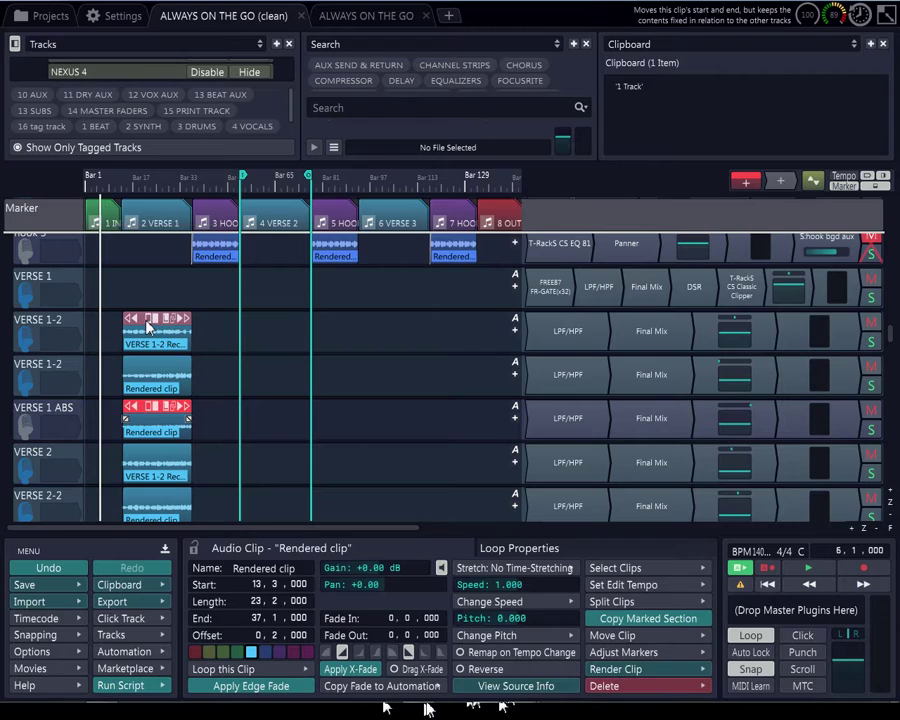
# Select the five consolidated verse 1 clips on the VERSE 1-2, VERSE 1 ABS, VERSE 2 and VERSE 2-2 tracks and copy them
pyautogui.scroll(-2, 76, 358)
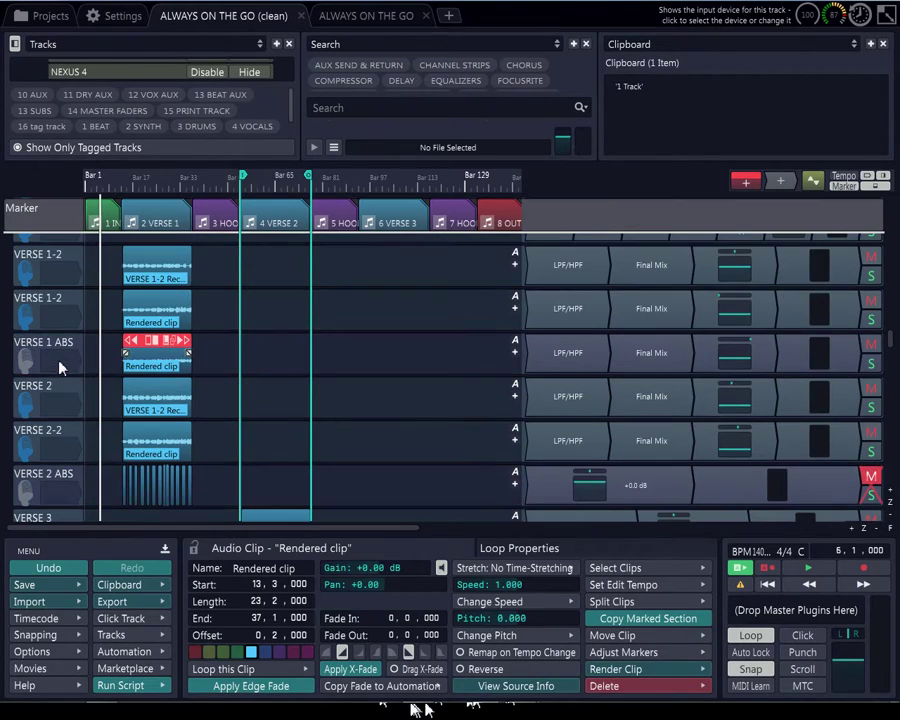
pyautogui.click(146, 259)
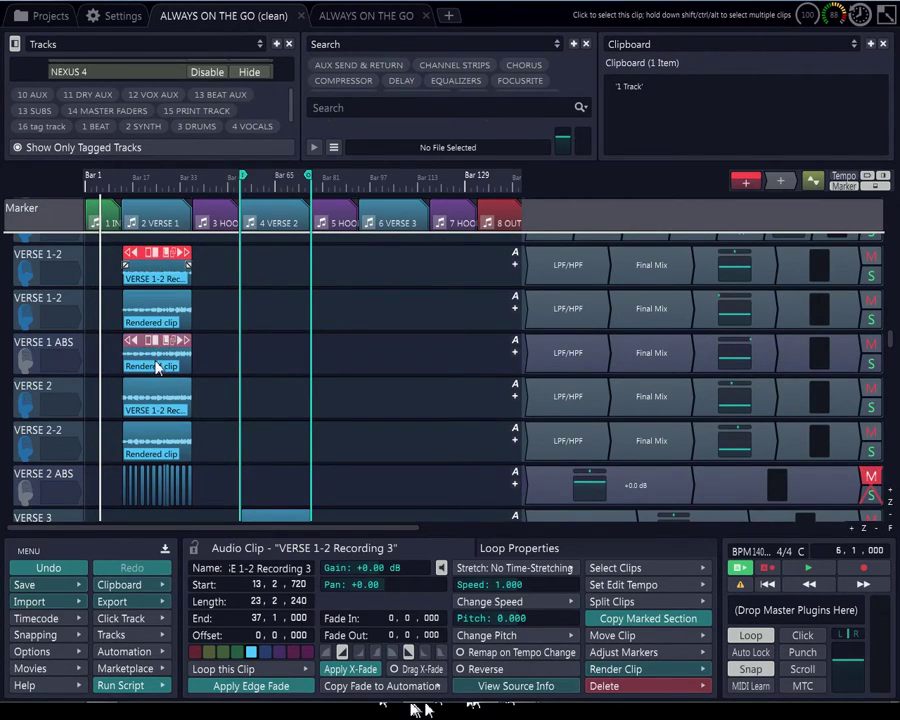
pyautogui.keyDown('ctrl'); pyautogui.click(148, 438); pyautogui.keyUp('ctrl')
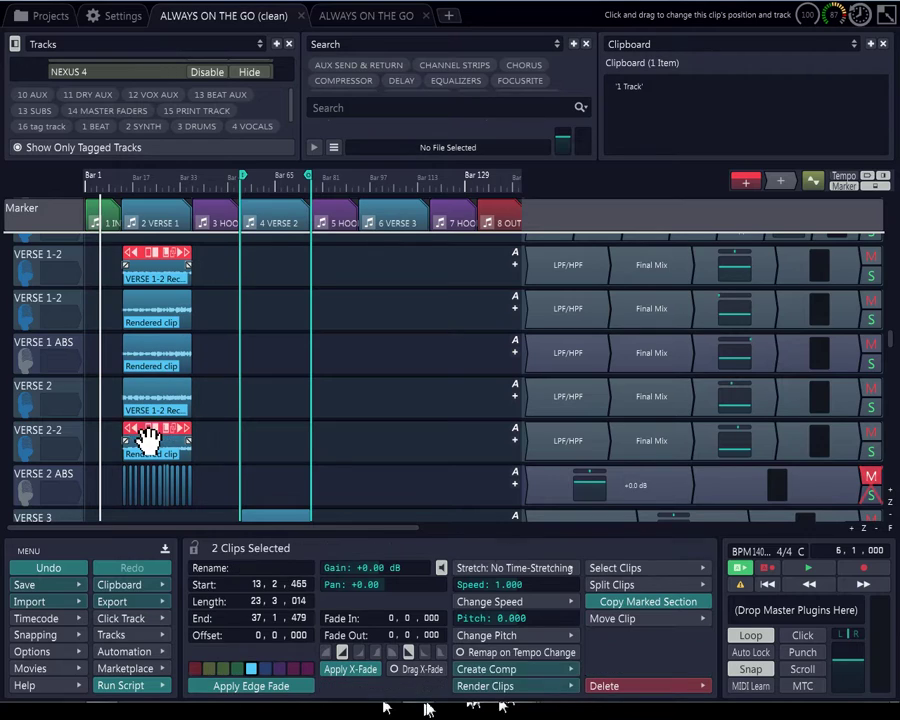
pyautogui.keyDown('ctrl'); pyautogui.click(148, 388); pyautogui.keyUp('ctrl')
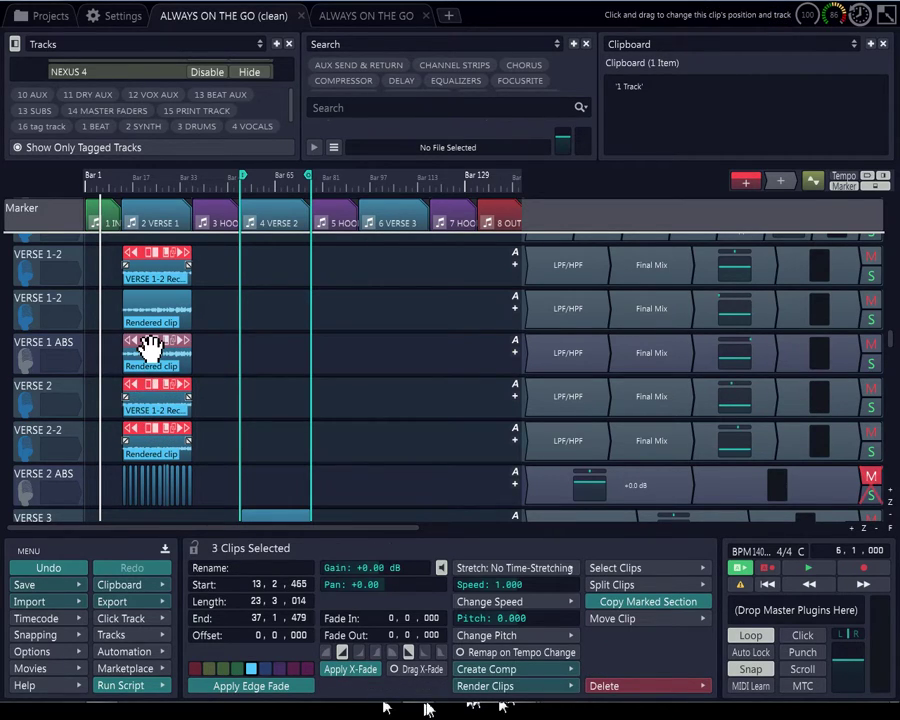
pyautogui.keyDown('ctrl'); pyautogui.click(146, 345); pyautogui.keyUp('ctrl')
pyautogui.keyDown('ctrl'); pyautogui.click(146, 301); pyautogui.keyUp('ctrl')
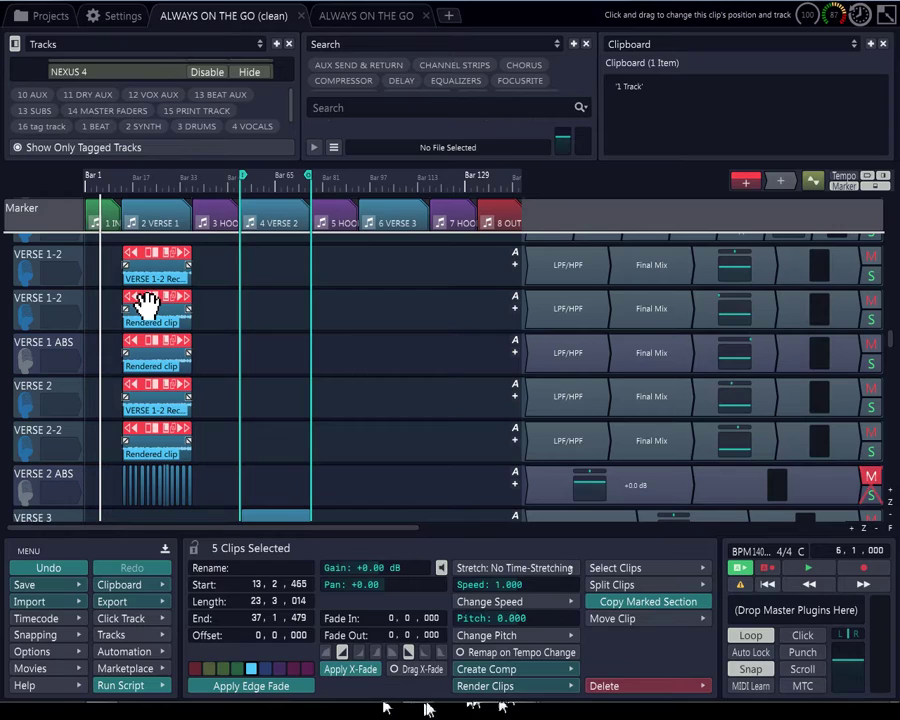
pyautogui.hotkey('ctrl', 'c')
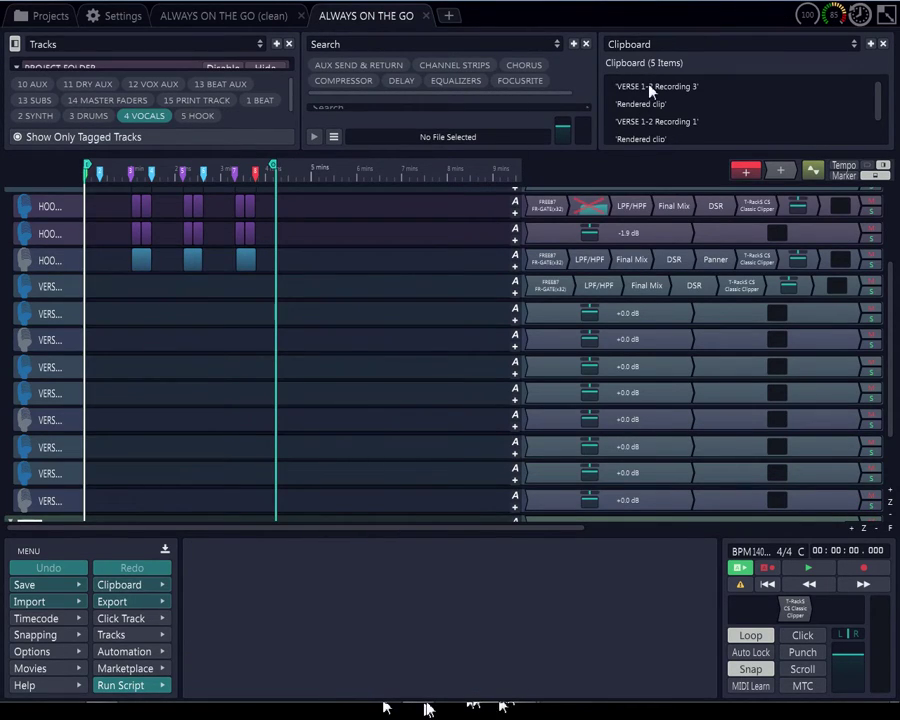
# In the original ALWAYS ON THE GO edit, try adding the copied clips from the first verse track as separate tracks
pyautogui.moveTo(650, 89); pyautogui.dragTo(128, 290)
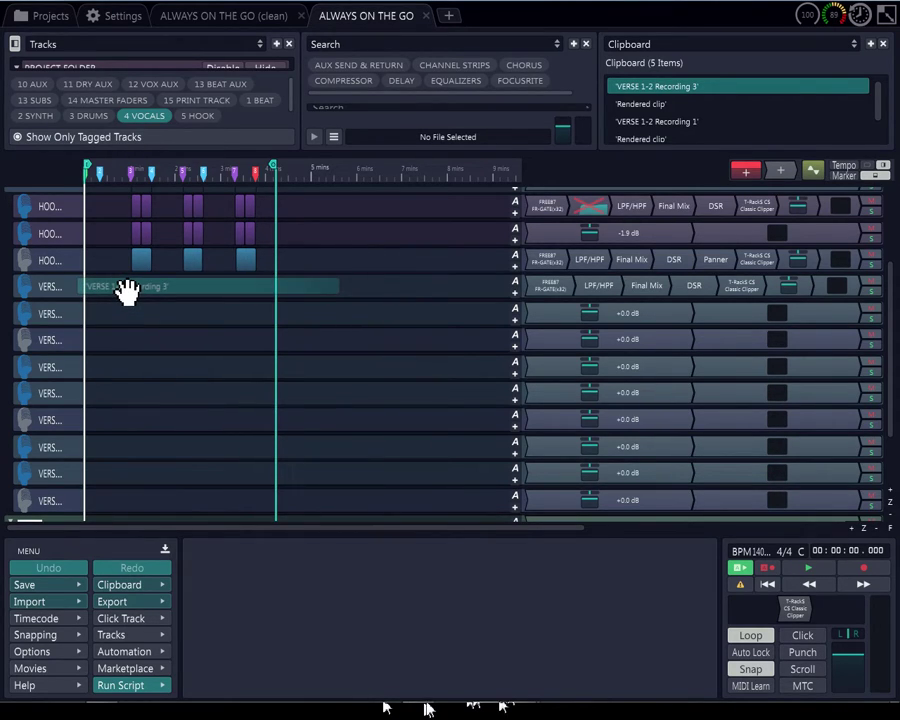
pyautogui.moveTo(128, 290); pyautogui.dragTo(122, 288)
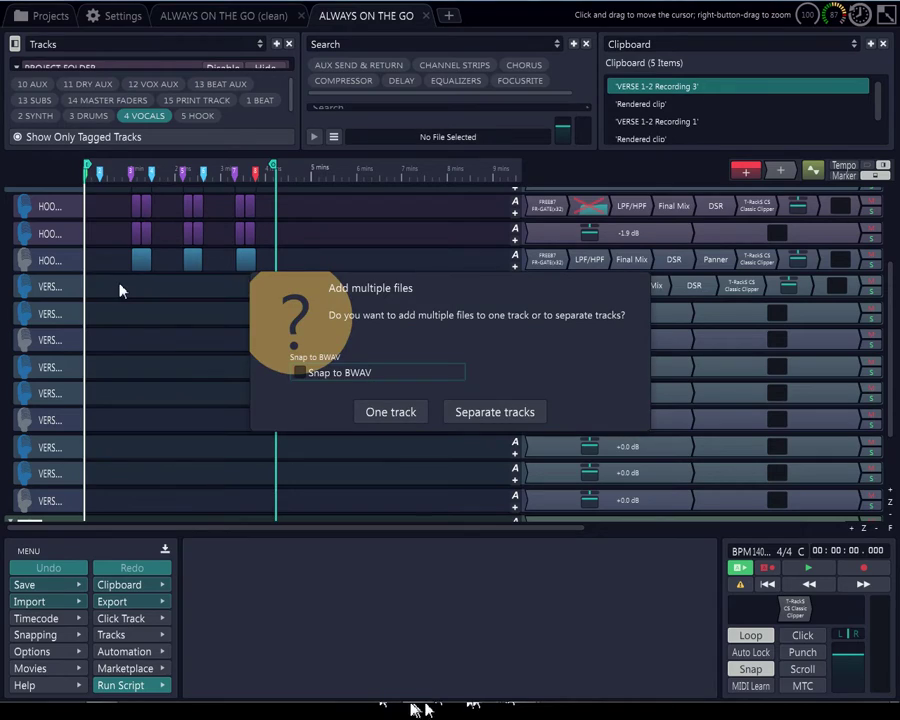
pyautogui.click(495, 412)
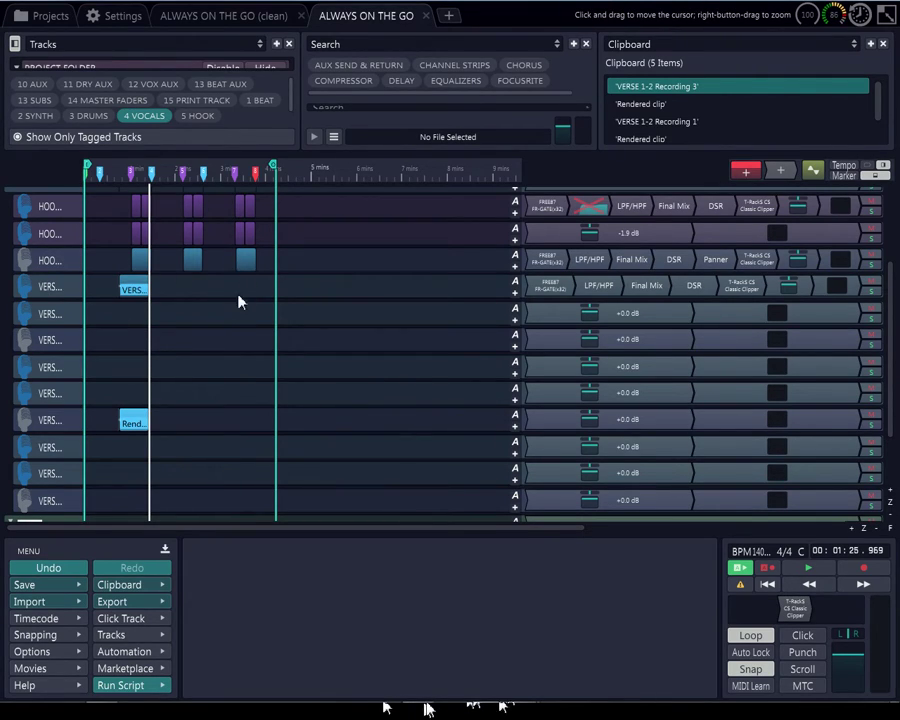
# Try moving the pasted VERSE 1-2 Recording 3 clip to start at 40 seconds, and undo the move
pyautogui.keyDown('ctrl'); pyautogui.scroll(-2, 88, 334); pyautogui.keyUp('ctrl')
pyautogui.scroll(-2, 85, 334)
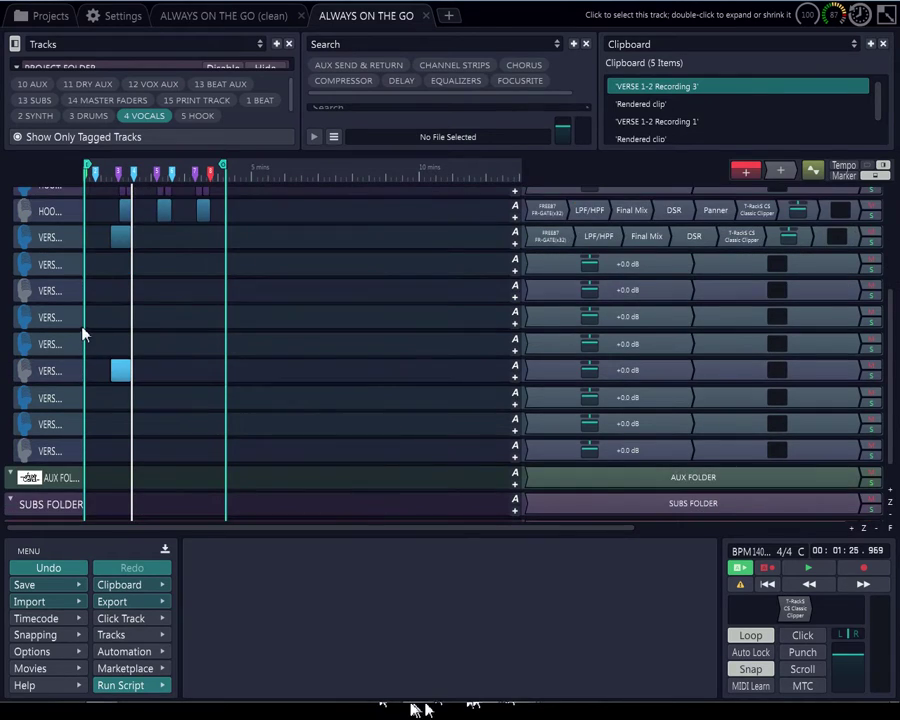
pyautogui.scroll(-2, 83, 334)
pyautogui.scroll(5, 83, 334)
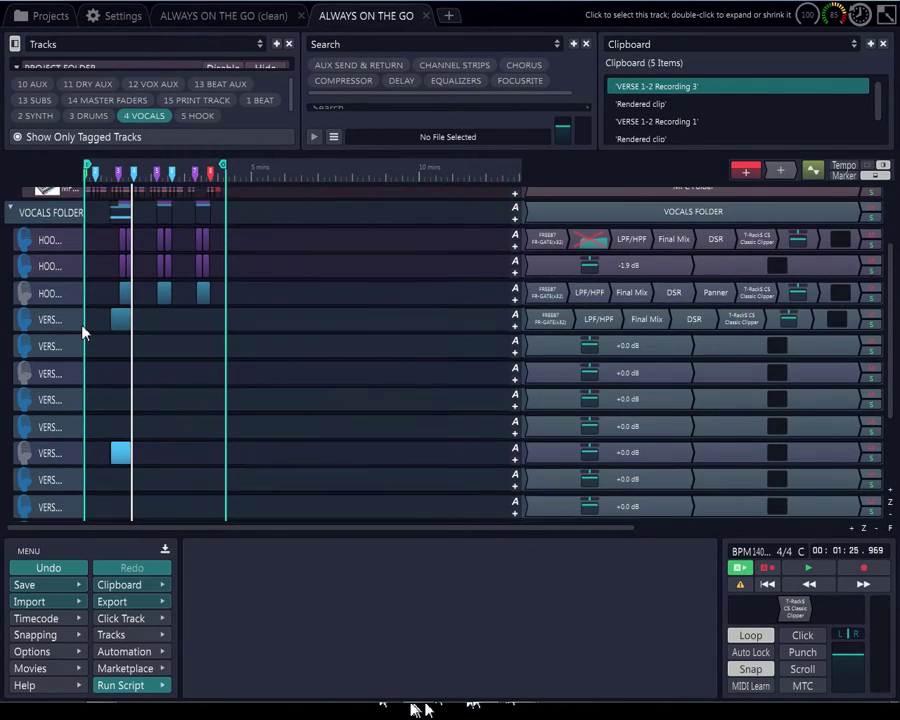
pyautogui.click(124, 316)
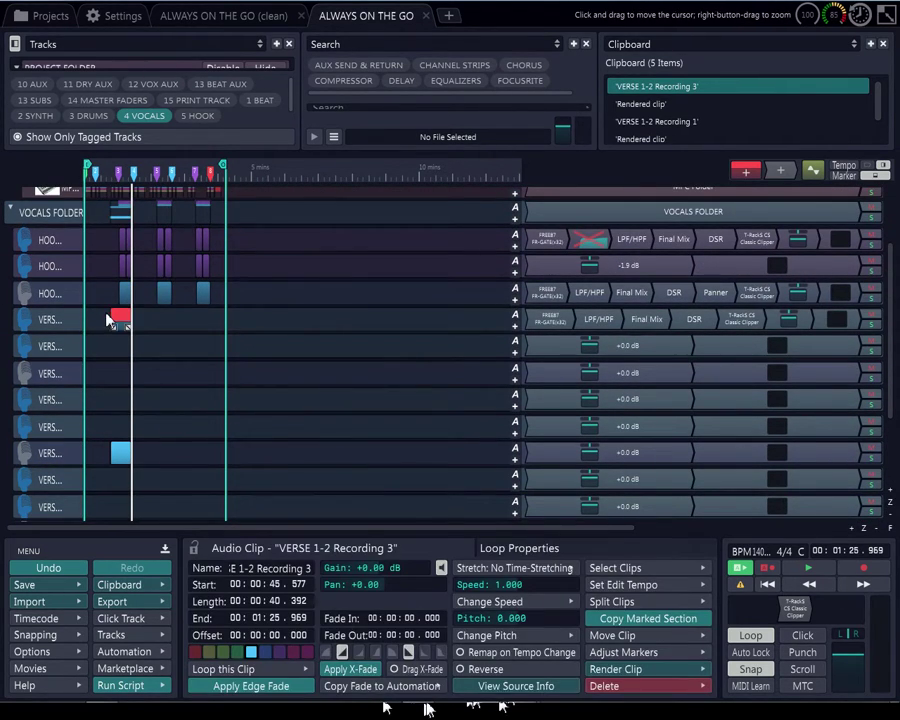
pyautogui.keyDown('ctrl'); pyautogui.scroll(4, 124, 316); pyautogui.keyUp('ctrl')
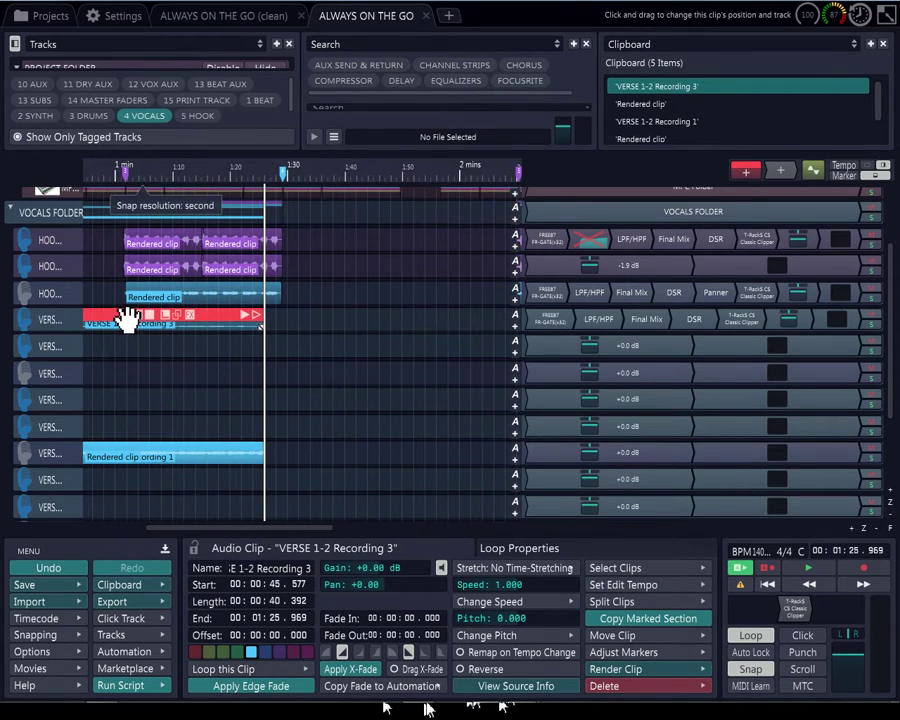
pyautogui.keyDown('ctrl'); pyautogui.scroll(1, 124, 316); pyautogui.keyUp('ctrl')
pyautogui.keyDown('ctrl'); pyautogui.scroll(-2, 124, 316); pyautogui.keyUp('ctrl')
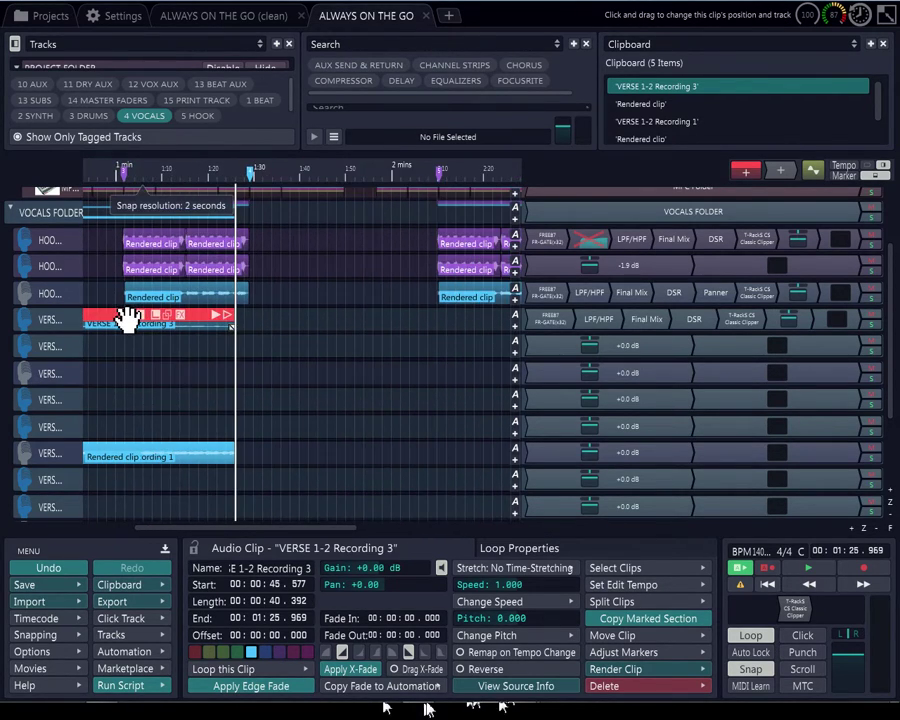
pyautogui.keyDown('ctrl'); pyautogui.scroll(-2, 126, 318); pyautogui.keyUp('ctrl')
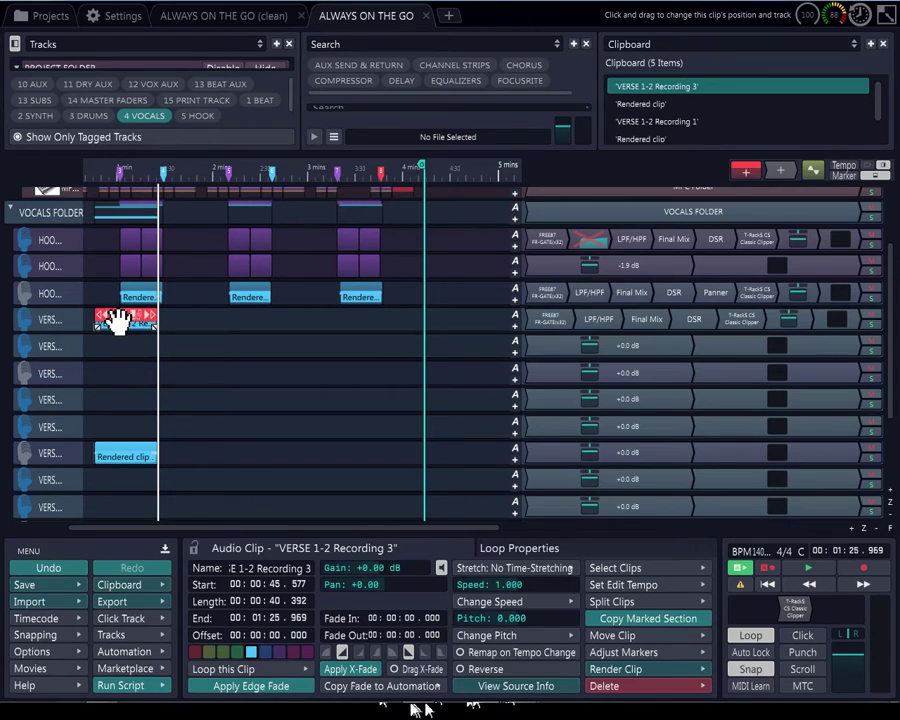
pyautogui.moveTo(118, 320); pyautogui.dragTo(100, 321)
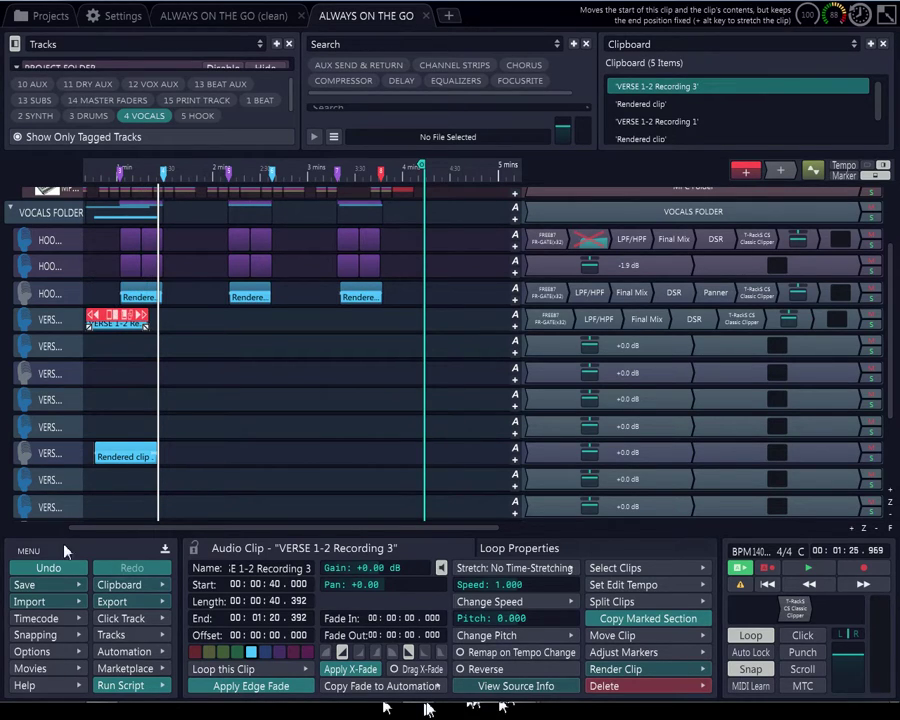
pyautogui.click(58, 567)
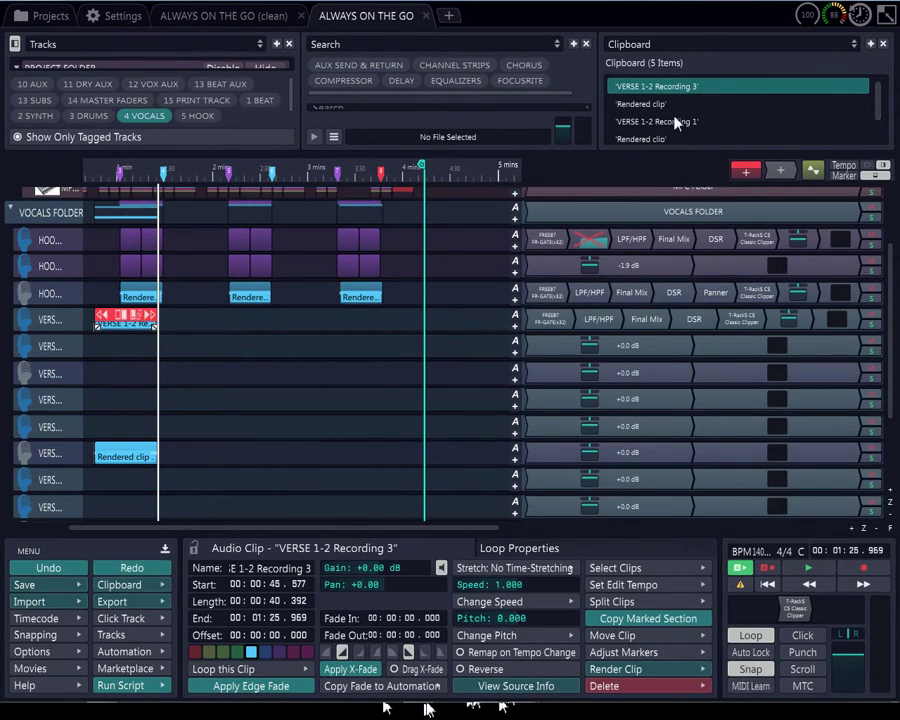
# Try adding the copied clips again from the second verse track with the One track option, and undo the pastes
pyautogui.scroll(-1, 883, 115)
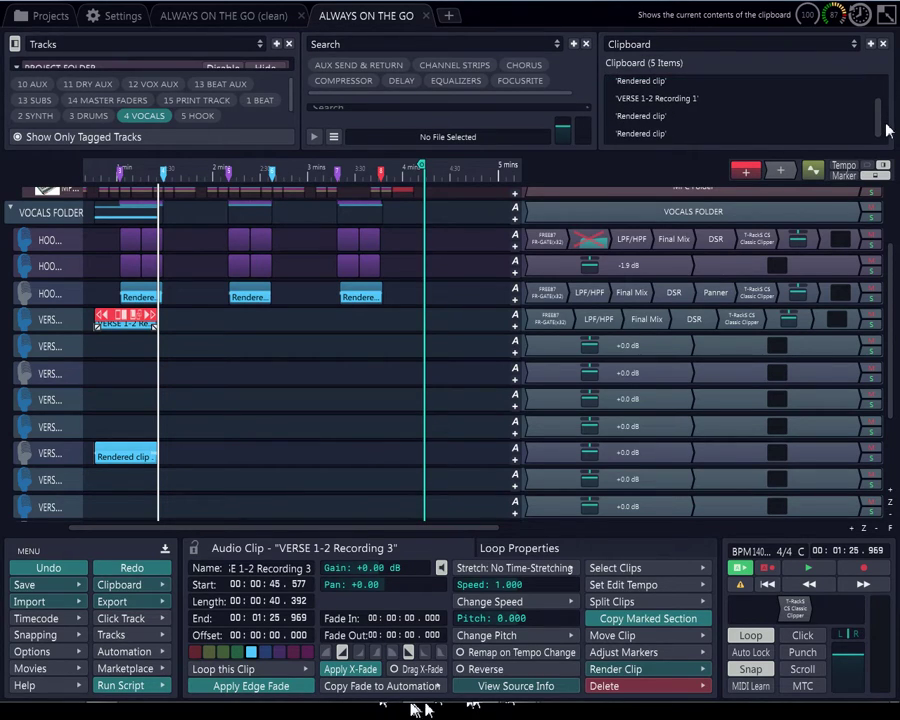
pyautogui.click(646, 134)
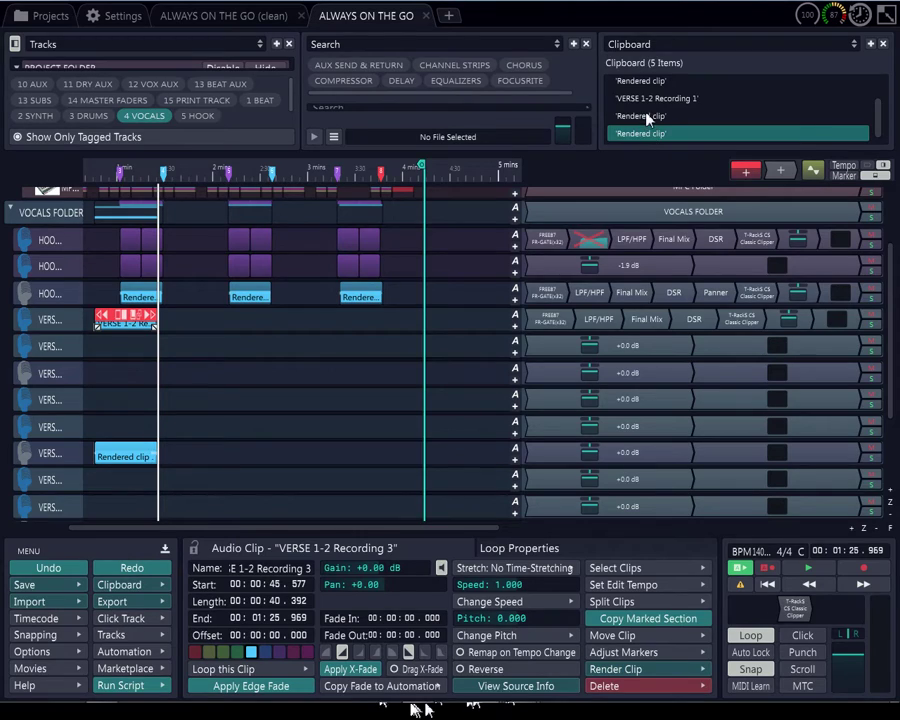
pyautogui.click(646, 99)
pyautogui.scroll(1, 645, 94)
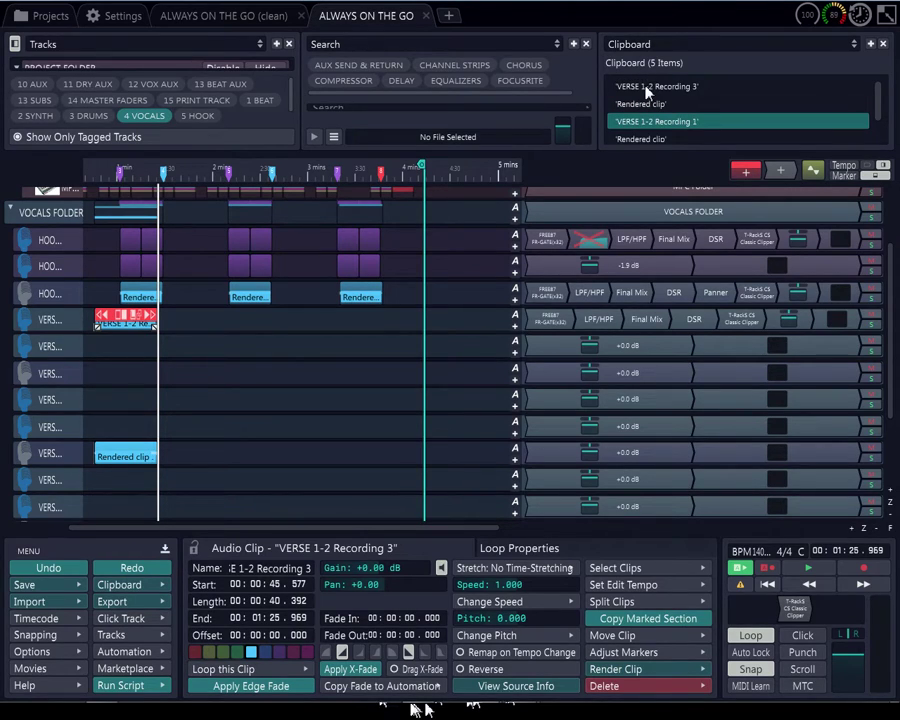
pyautogui.moveTo(652, 90); pyautogui.dragTo(117, 350)
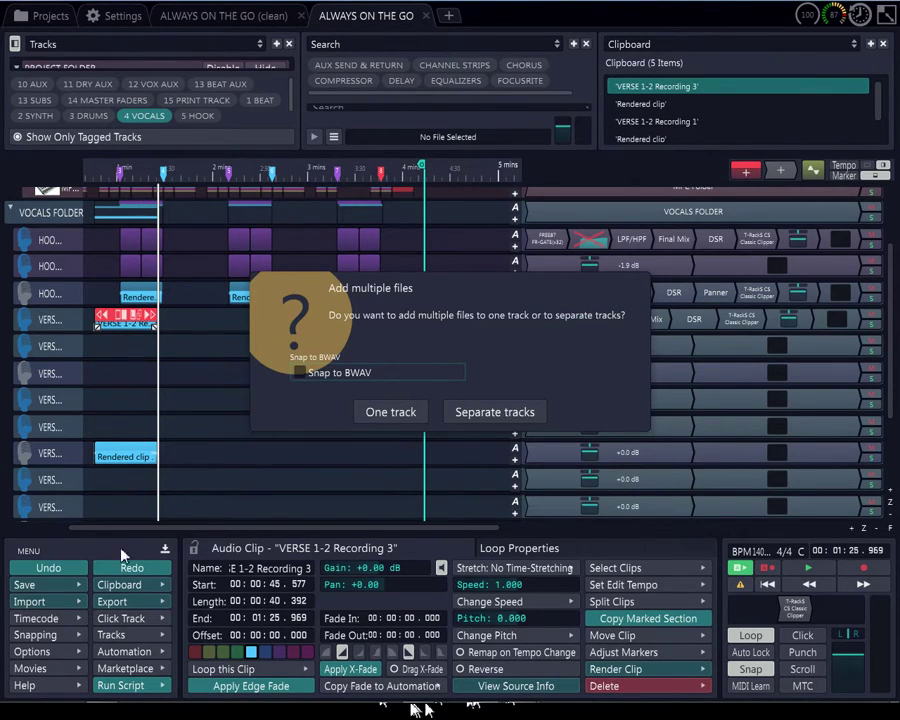
pyautogui.click(406, 412)
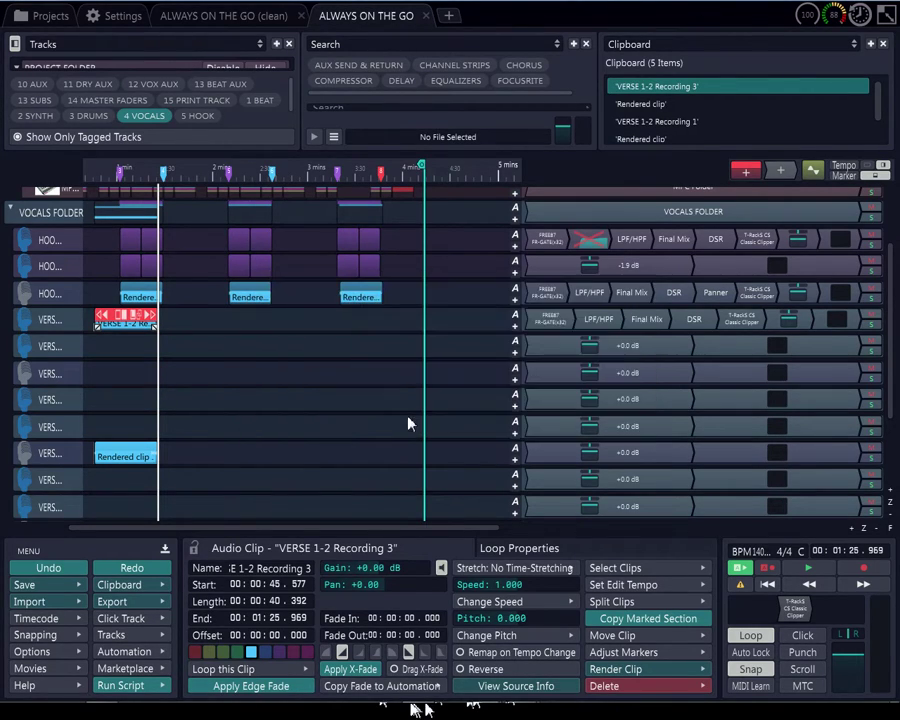
pyautogui.click(42, 570)
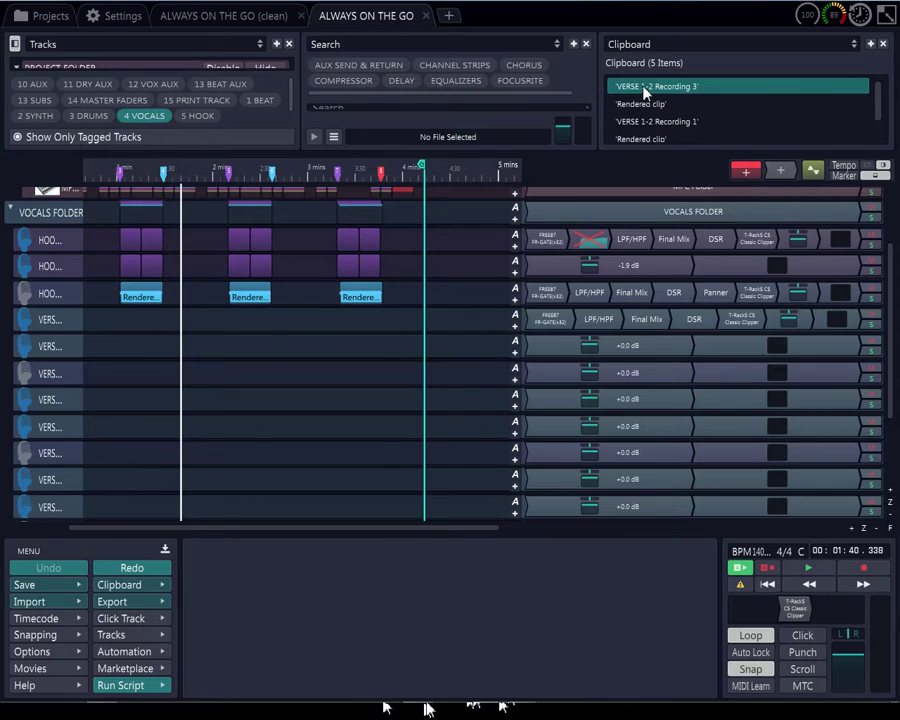
# Add the five copied clips from the second verse track downward with the One track option, ending where the first hook begins
pyautogui.moveTo(645, 88); pyautogui.dragTo(96, 352)
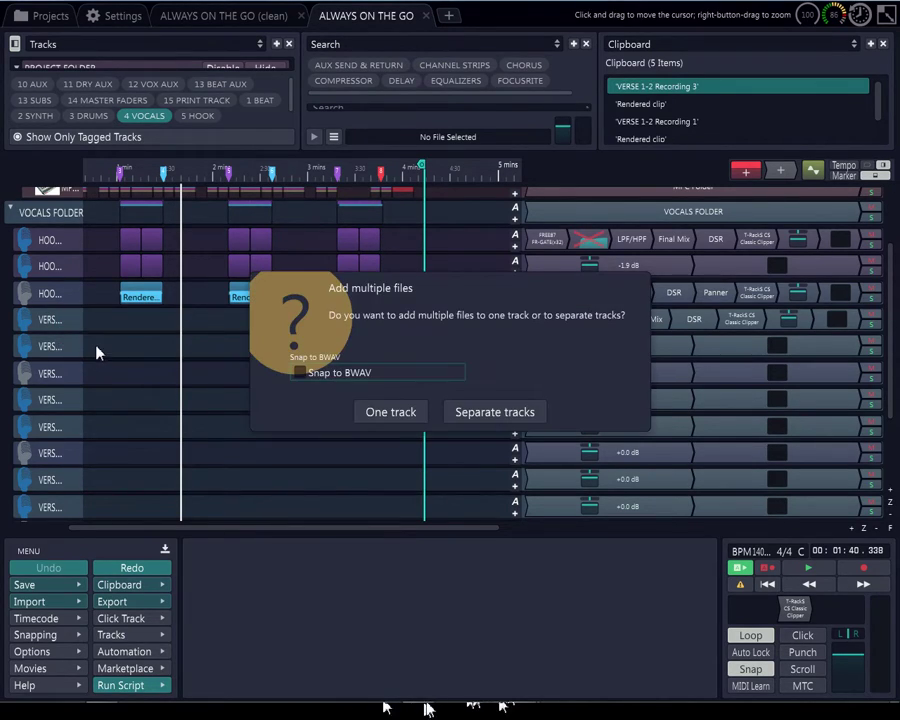
pyautogui.click(410, 416)
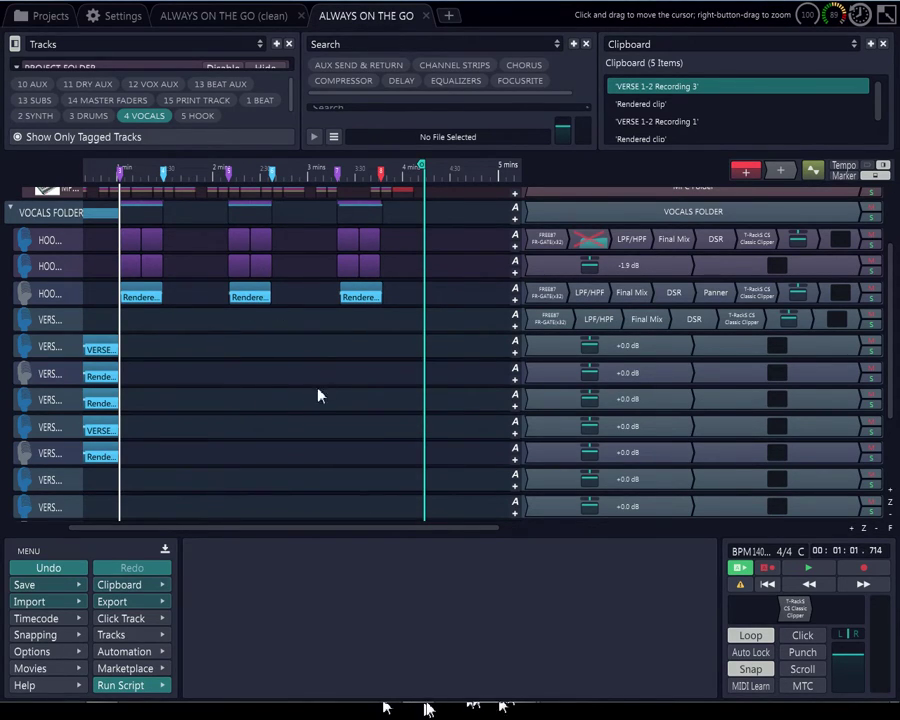
# In the ALWAYS ON THE GO (clean) edit, select the six verse 2 section clips on VERSE 3 and Tracks 41 to 45 and copy them
pyautogui.click(270, 15)
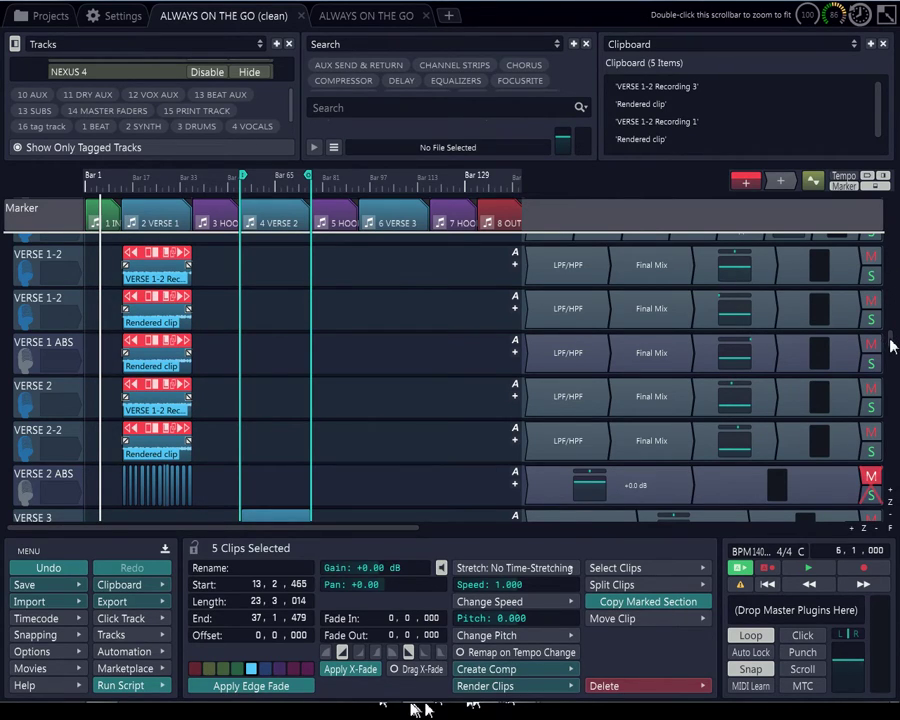
pyautogui.scroll(3, 887, 337)
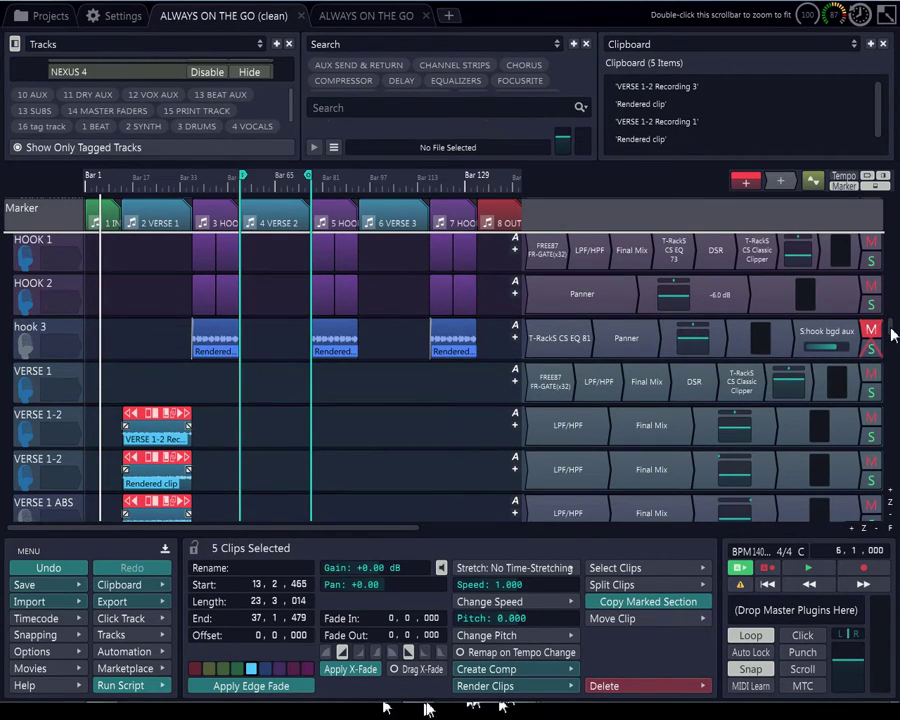
pyautogui.scroll(-3, 893, 340)
pyautogui.scroll(-8, 893, 340)
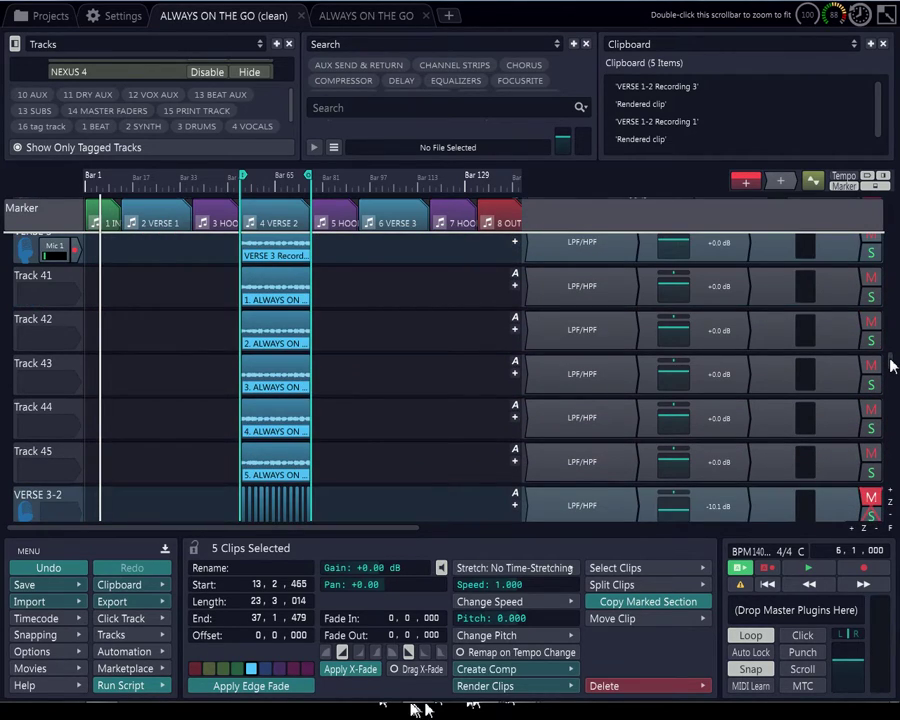
pyautogui.scroll(1, 890, 364)
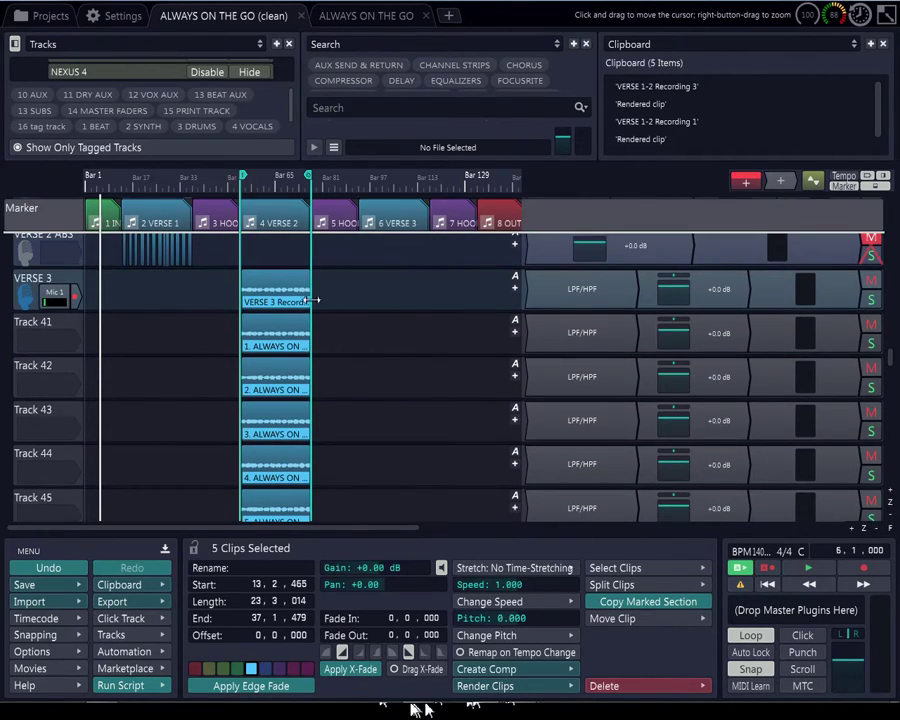
pyautogui.click(275, 295)
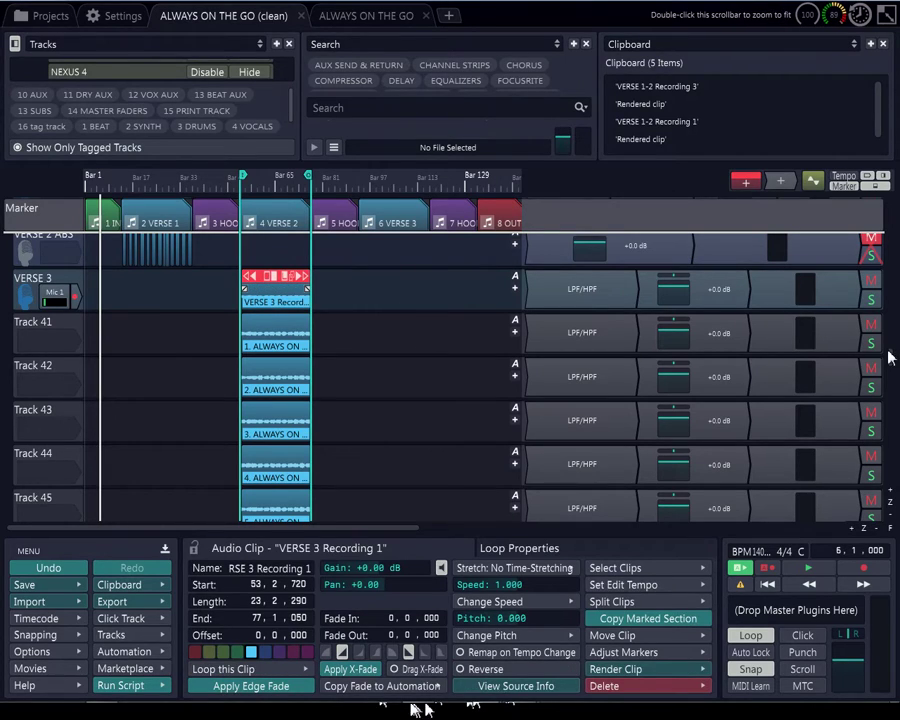
pyautogui.scroll(-4, 890, 370)
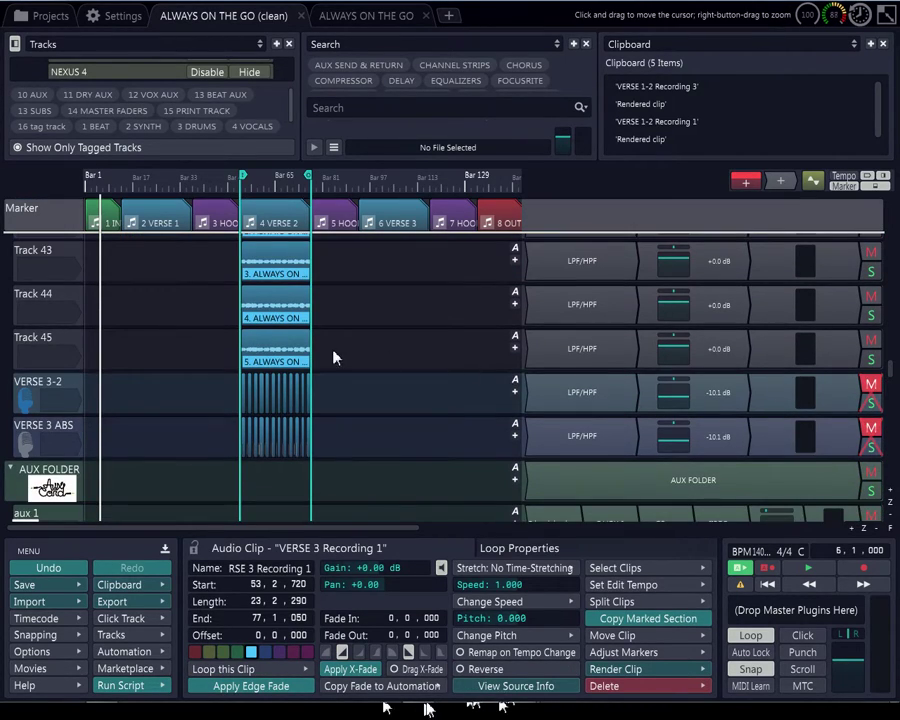
pyautogui.moveTo(268, 345)
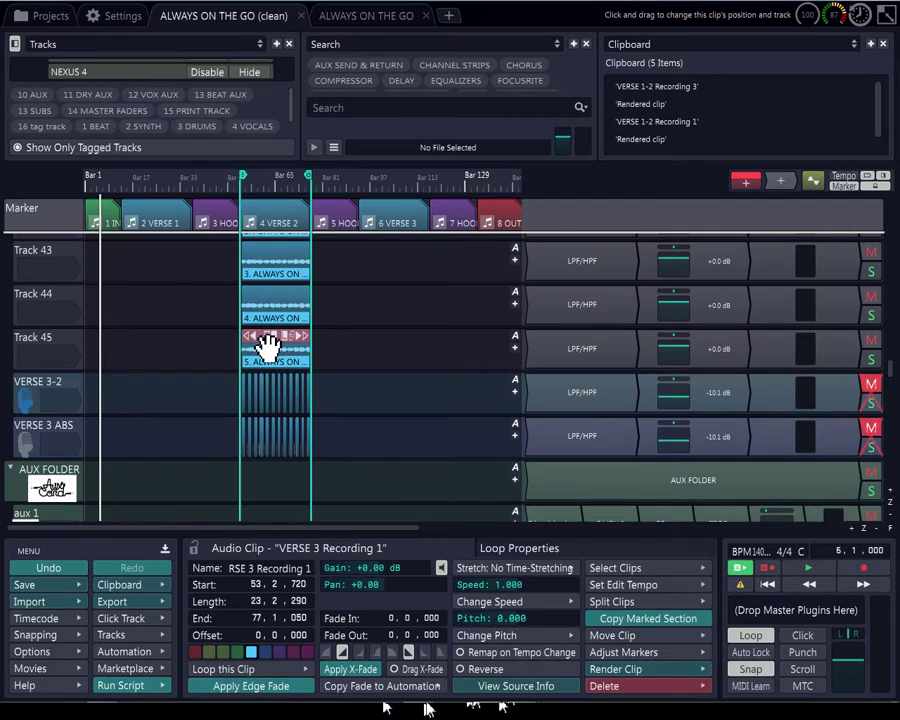
pyautogui.click(268, 345)
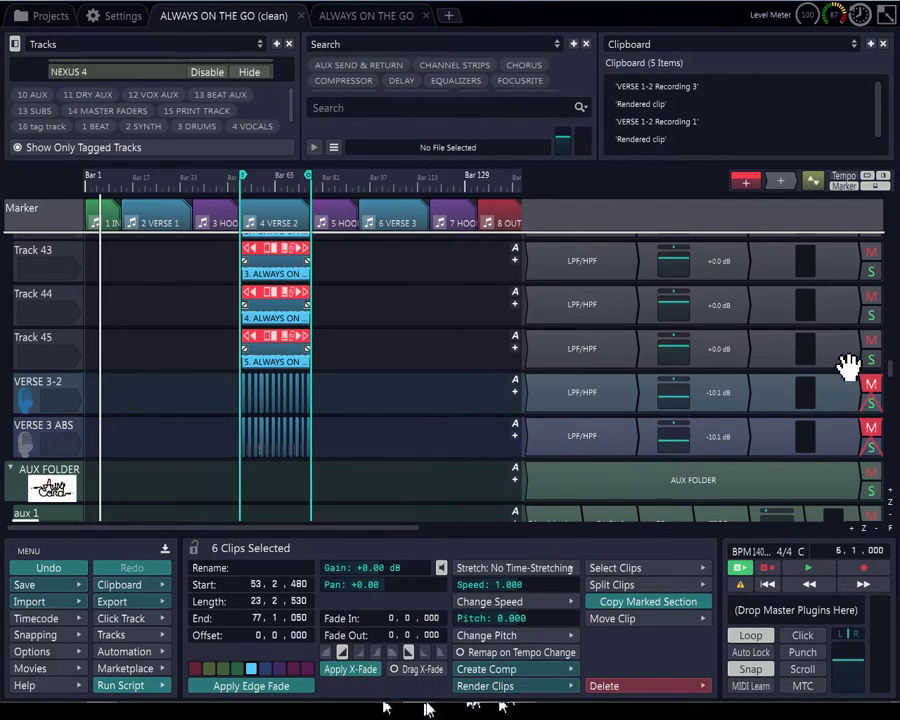
pyautogui.moveTo(890, 378); pyautogui.dragTo(890, 350)
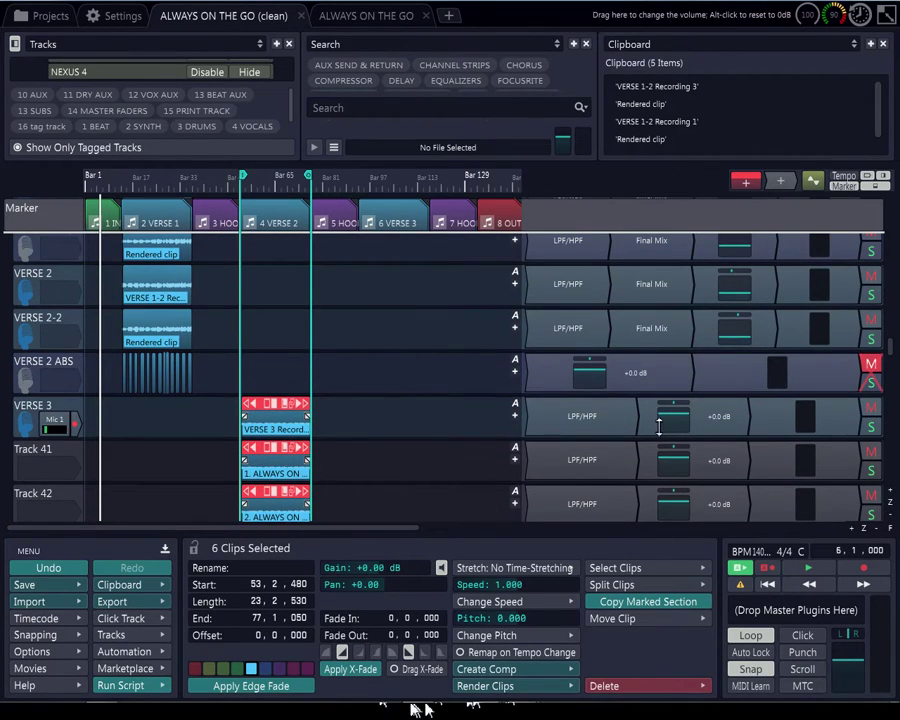
pyautogui.hotkey('ctrl', 'c')
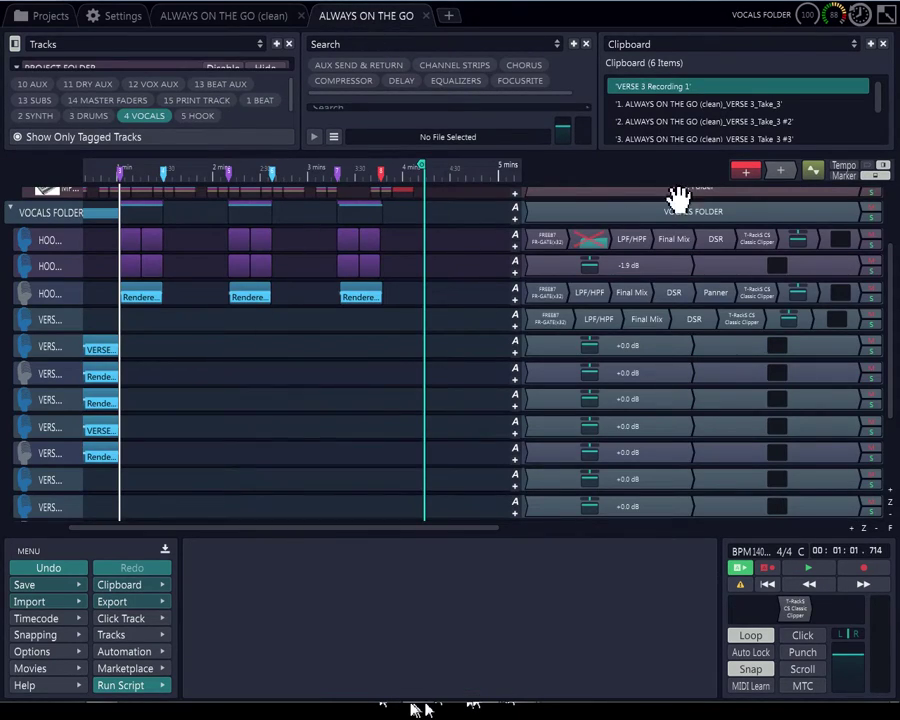
# Add the six copied verse 2 clips from the seventh verse track downward using the One track option with Snap to BWAV enabled
pyautogui.moveTo(655, 88); pyautogui.dragTo(174, 486)
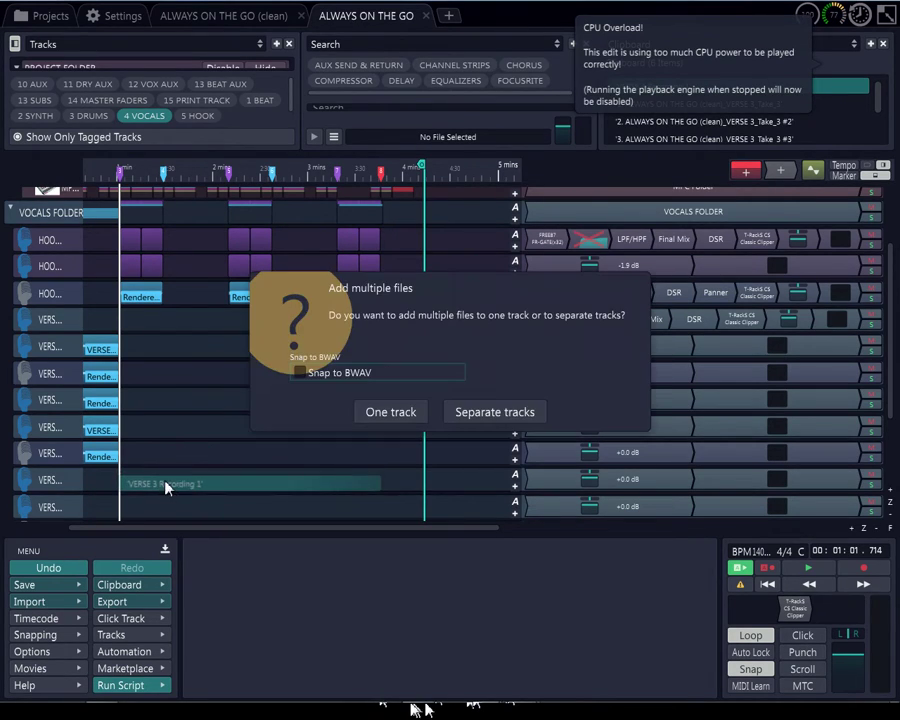
pyautogui.click(300, 372)
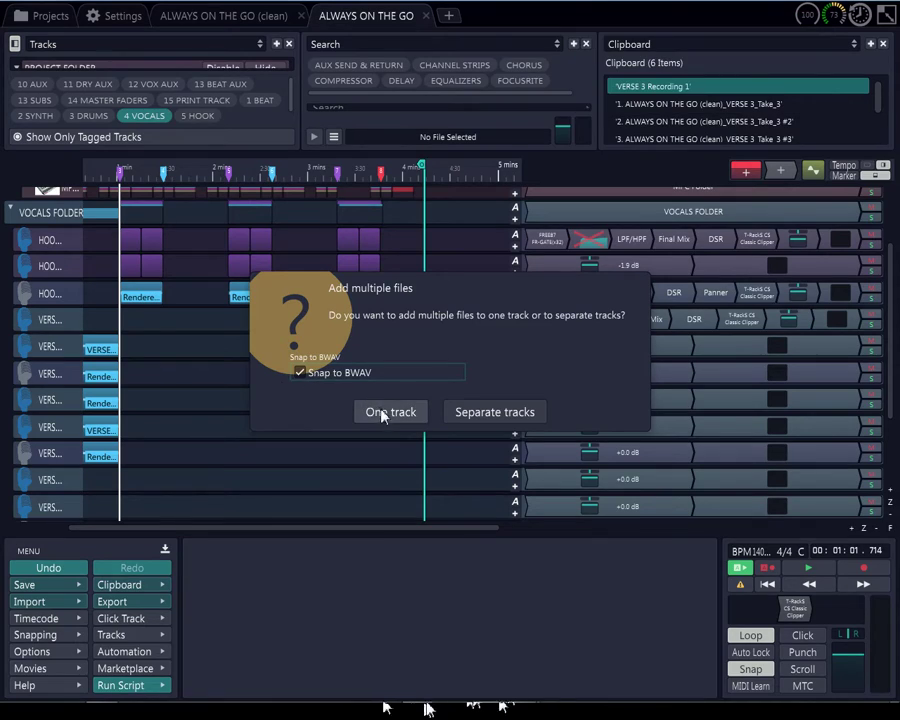
pyautogui.click(382, 411)
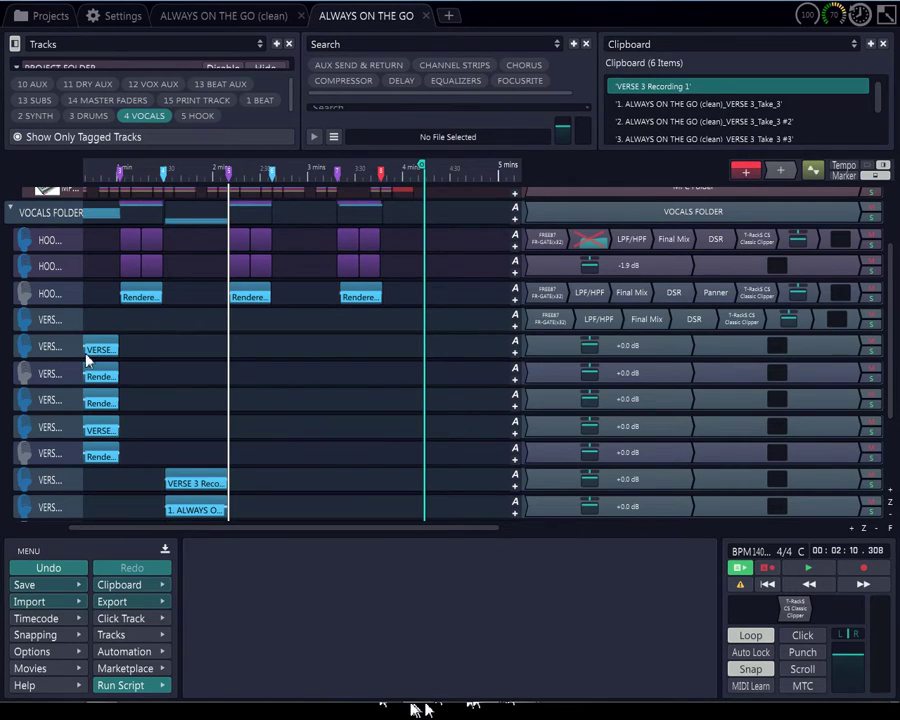
pyautogui.scroll(2, 170, 343)
pyautogui.scroll(-5, 170, 343)
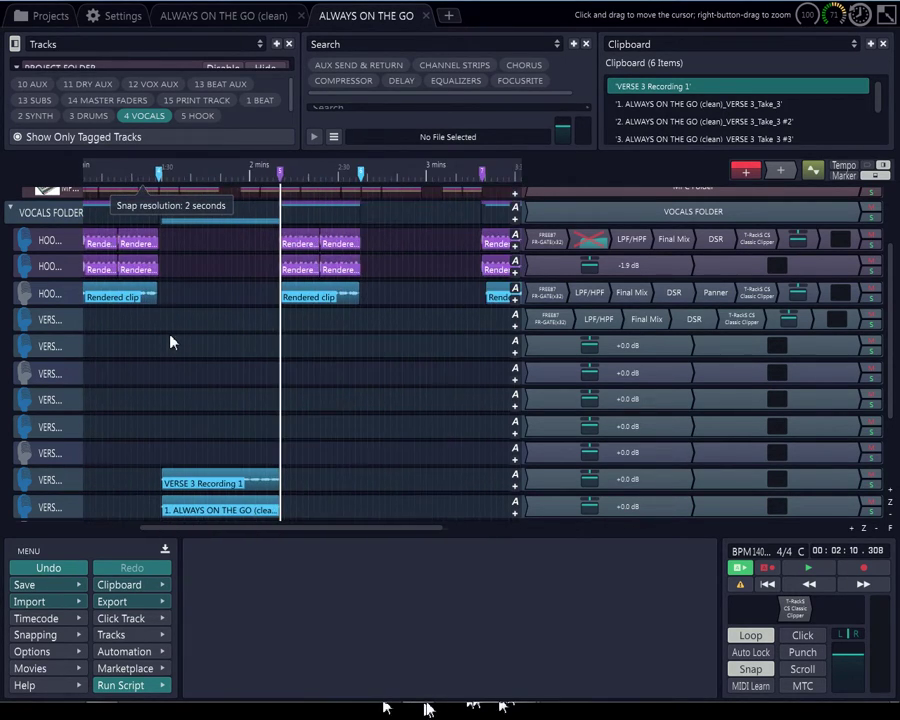
pyautogui.moveTo(229, 386); pyautogui.dragTo(44, 420)
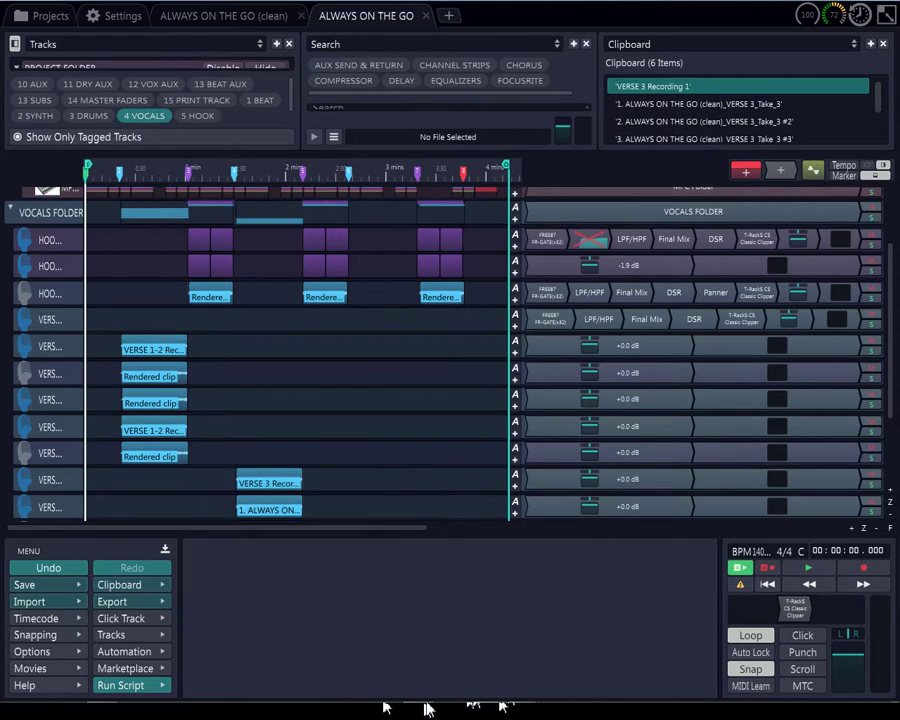
# Select the first hook's second rendered clip on the upper hook track and switch to the ALWAYS ON THE GO (clean) edit
pyautogui.moveTo(214, 263)
pyautogui.mouseDown()
pyautogui.moveTo(212, 240)
pyautogui.moveTo(222, 247)
pyautogui.mouseUp()
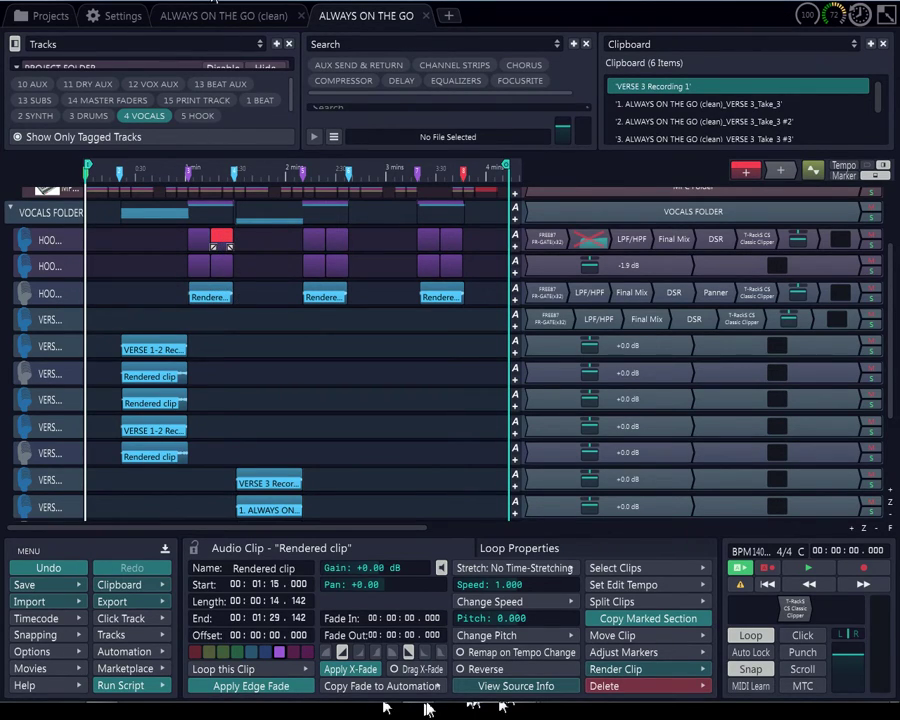
pyautogui.click(218, 15)
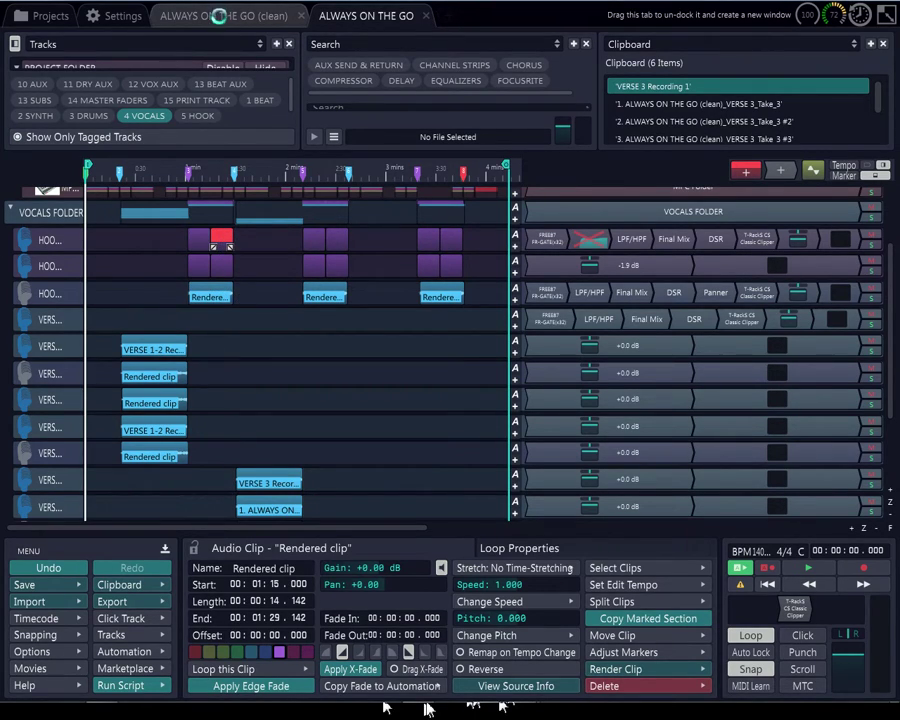